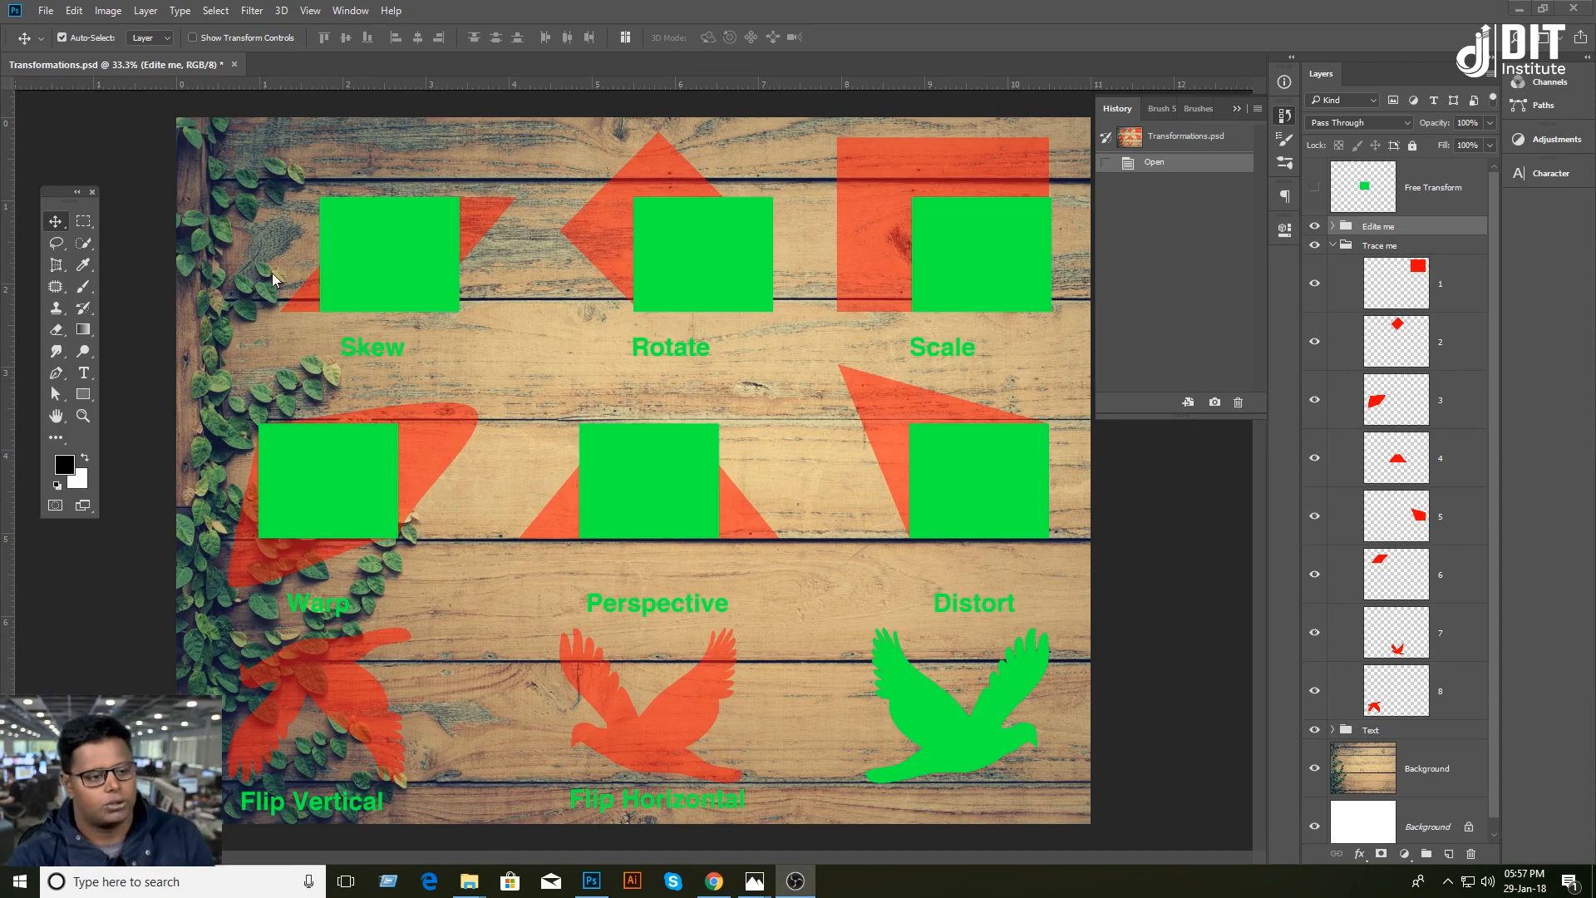
Step: Examine the Text, Trace me and Edite me groups by toggling their visibility and viewing the layers inside
left_click(1332, 246)
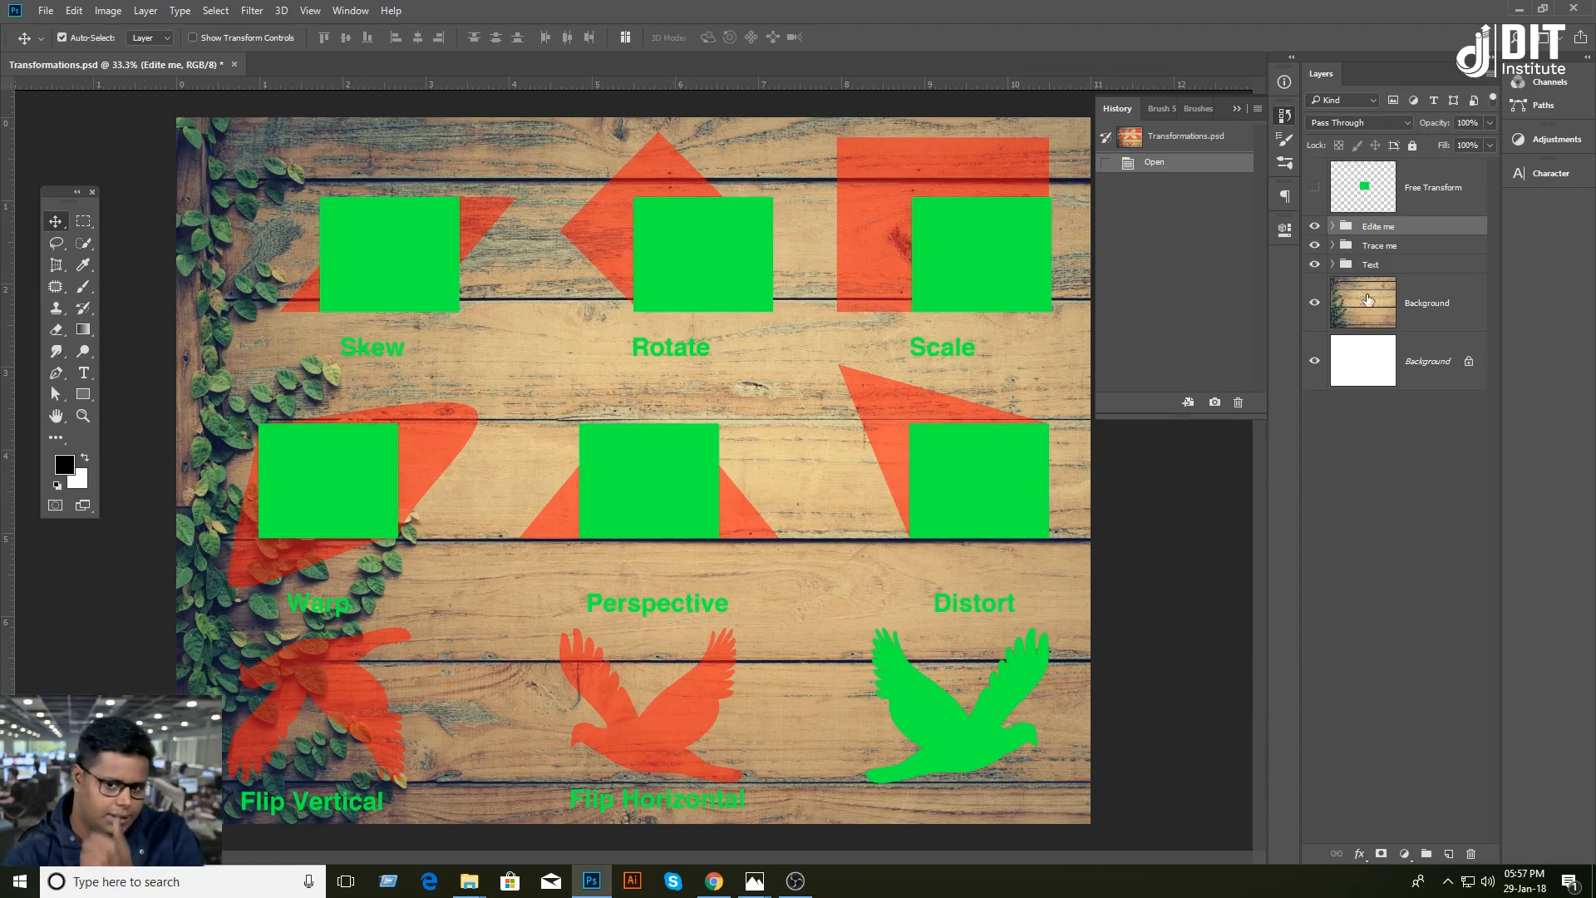
left_click(1315, 265)
left_click(1315, 265)
left_click(1316, 246)
left_click(1316, 247)
left_click(1333, 245)
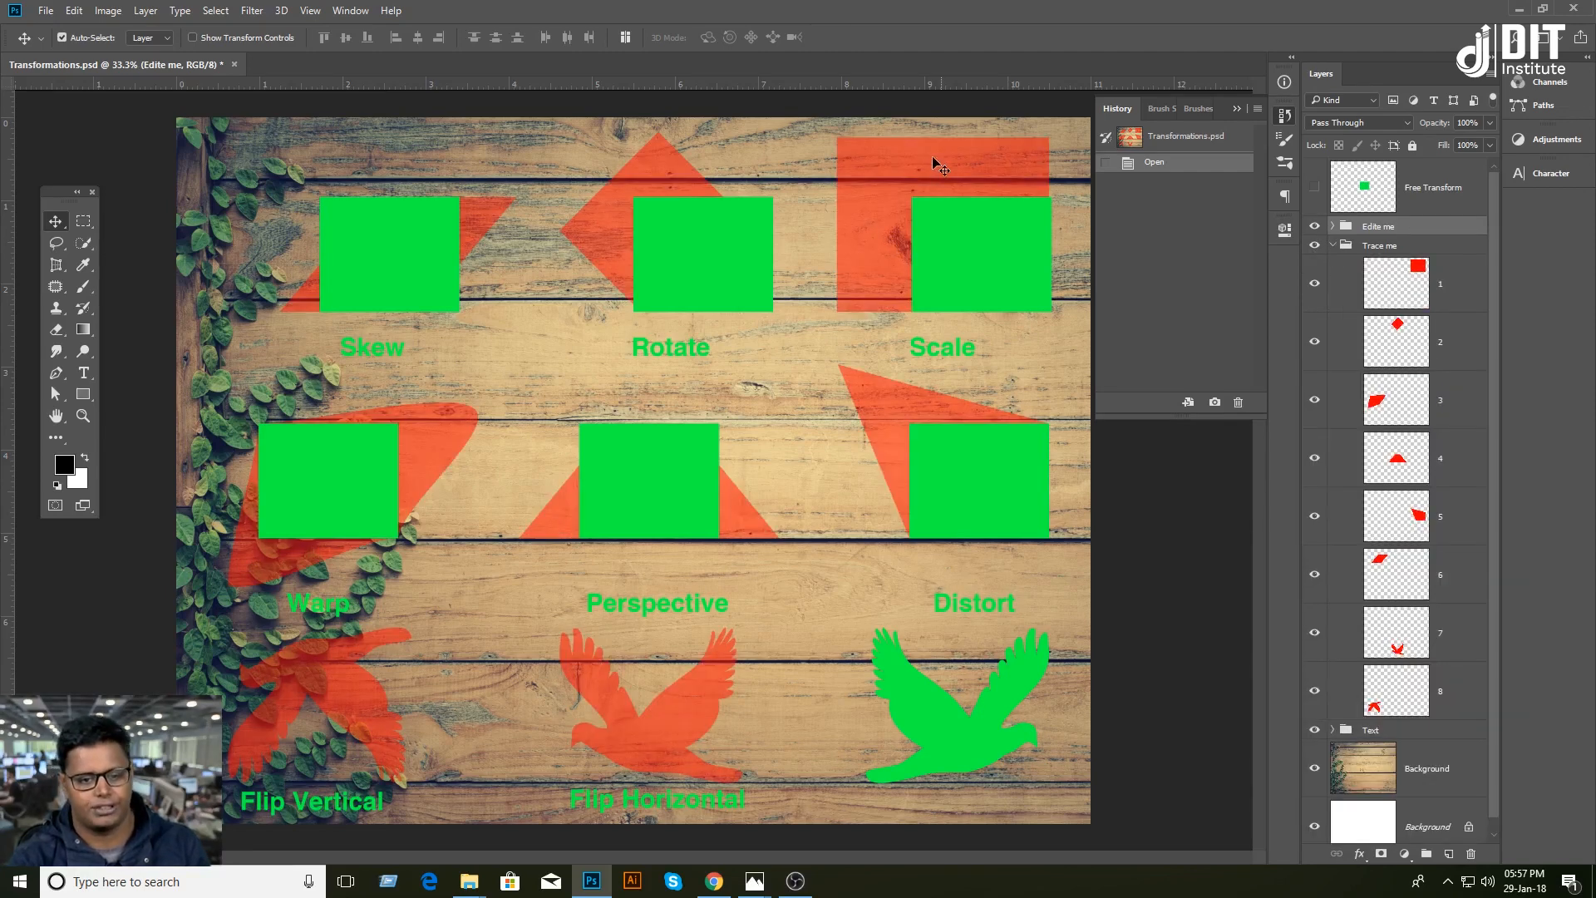
left_click(1333, 247)
left_click(1314, 227)
left_click(1314, 227)
left_click(1333, 227)
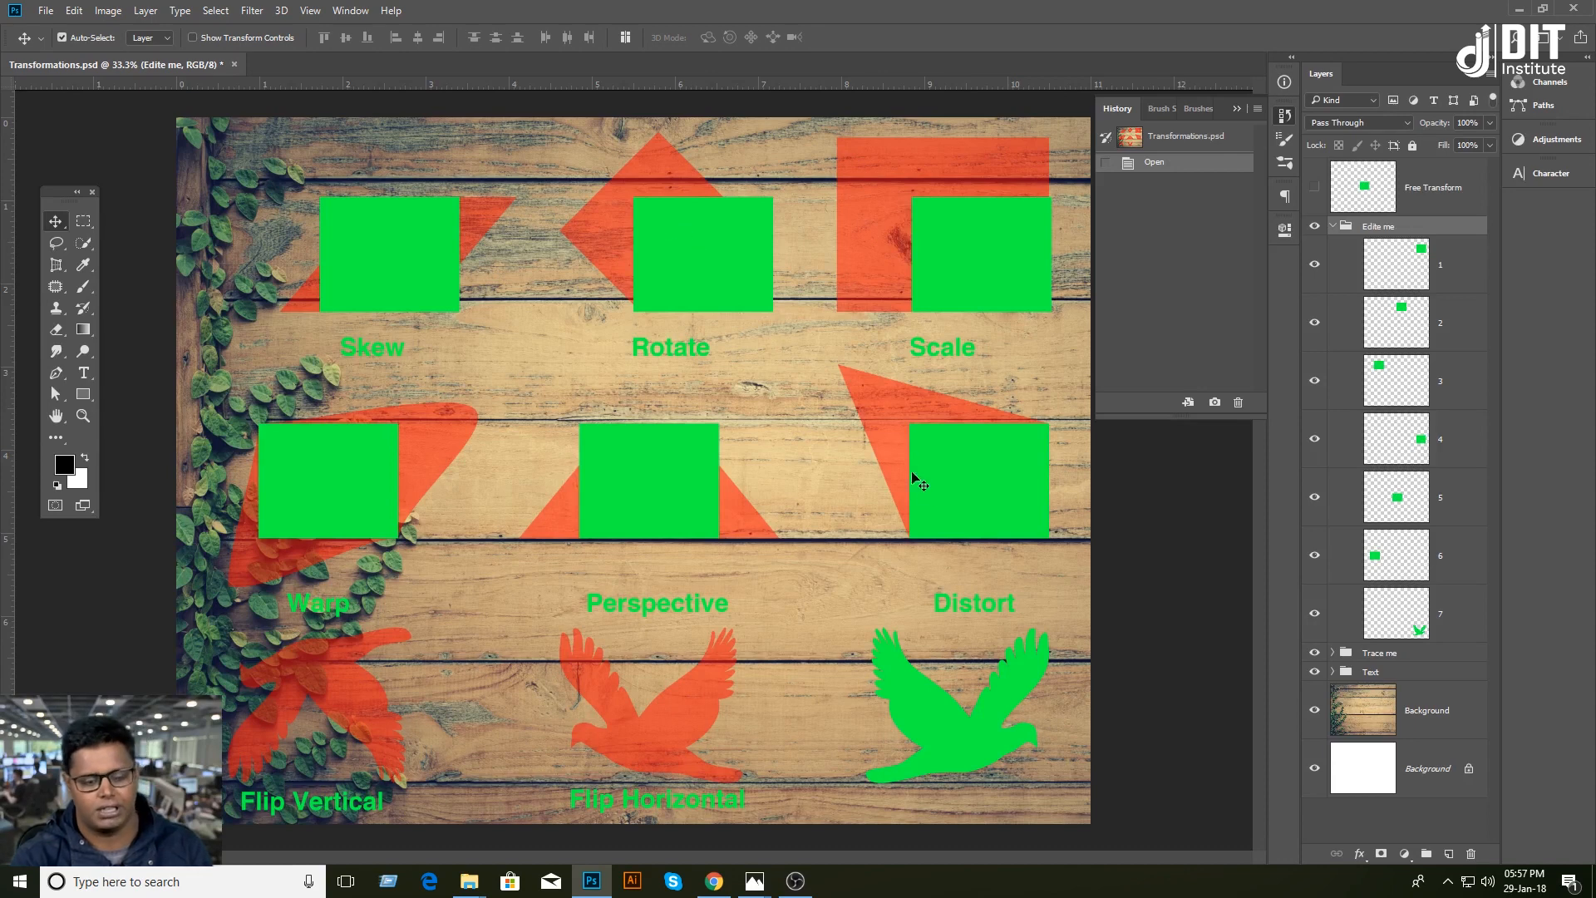
left_click(1333, 227)
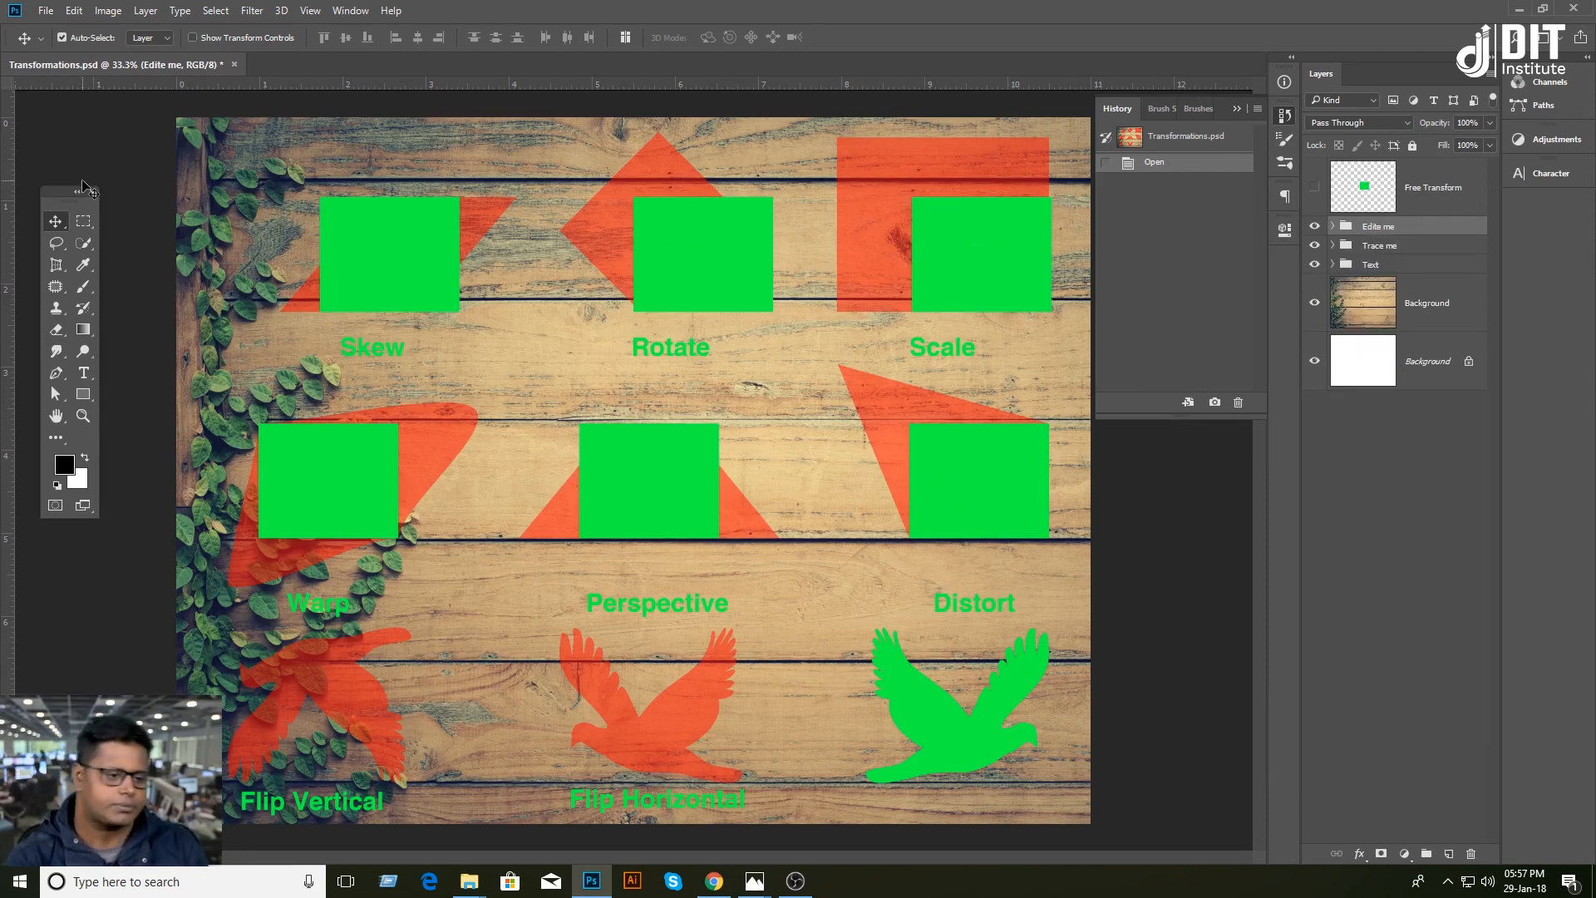
Step: Identify the layer of the green rectangle above the Scale label by hiding and reshowing it
left_click(927, 268)
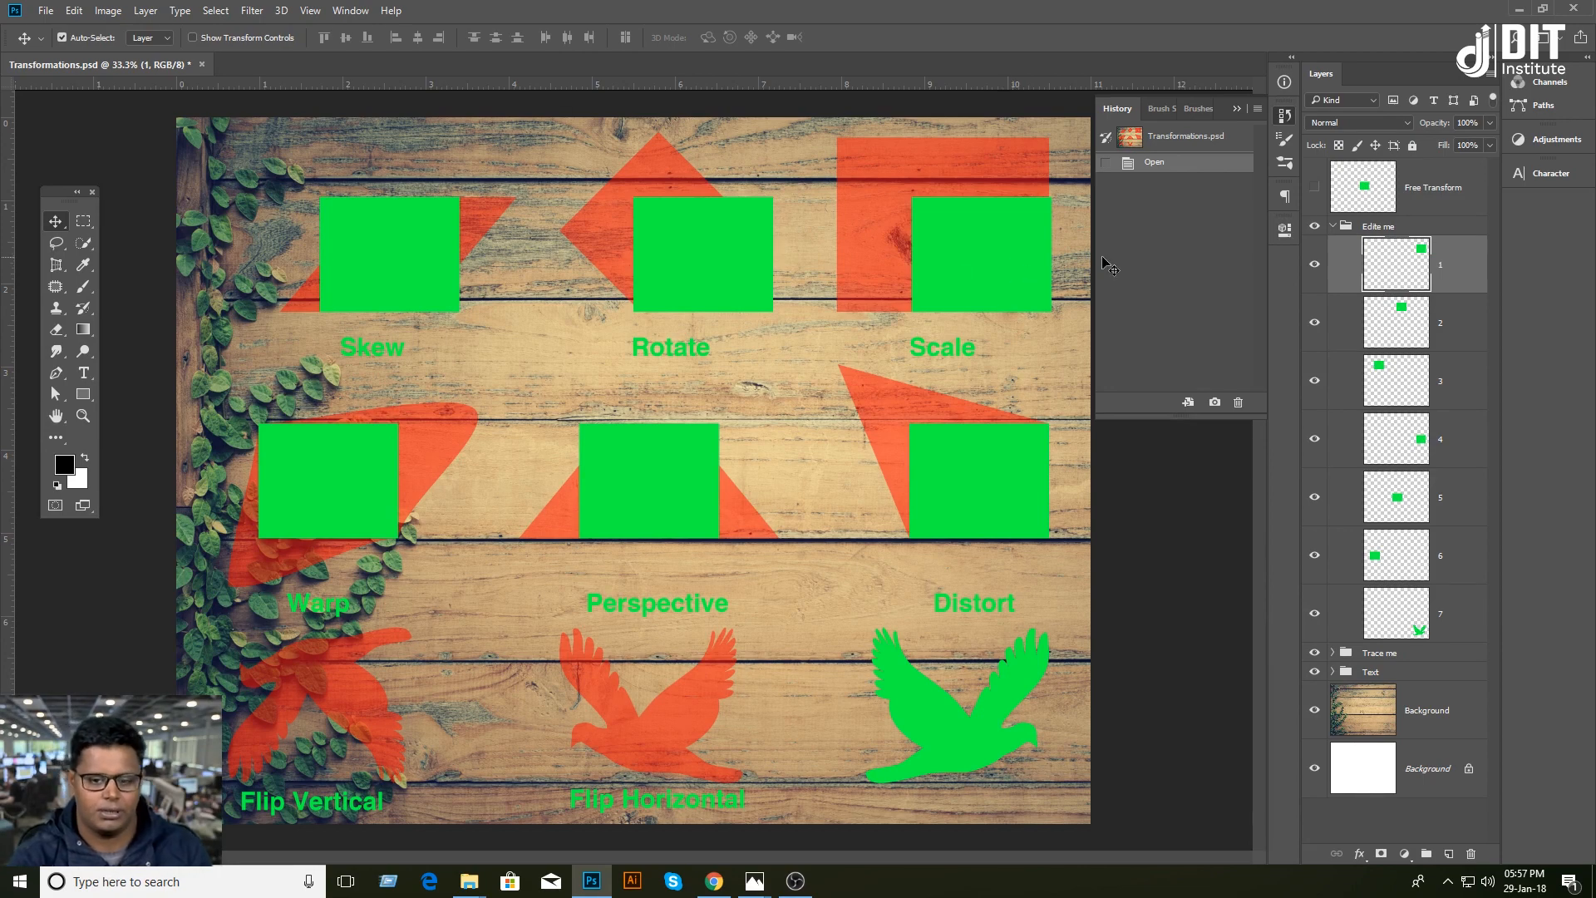
left_click(1315, 271)
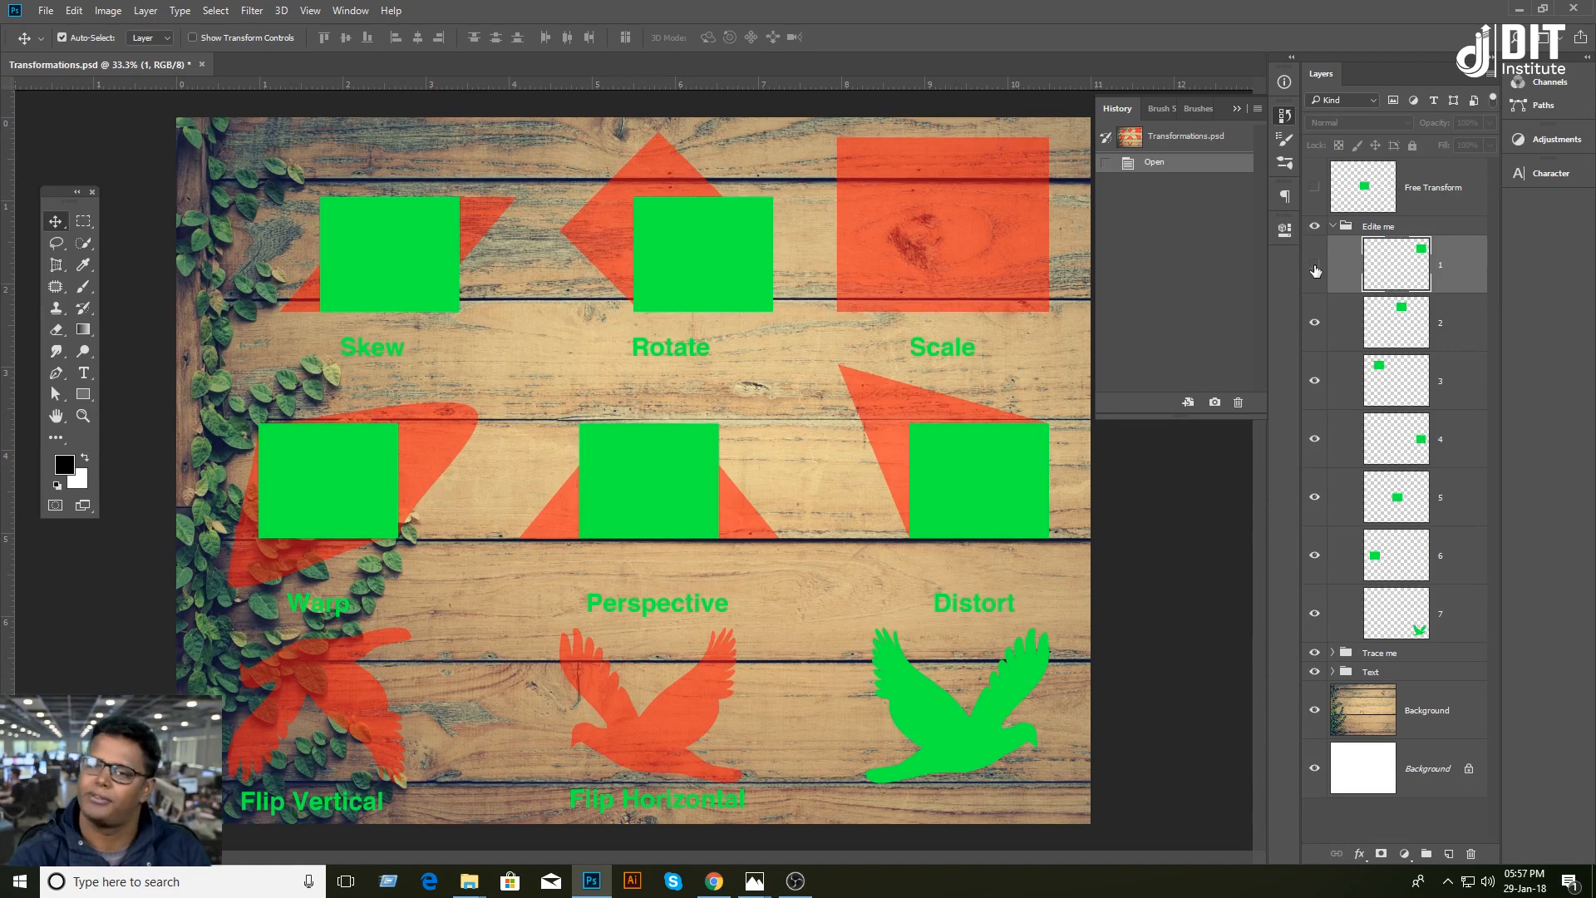
left_click(1316, 265)
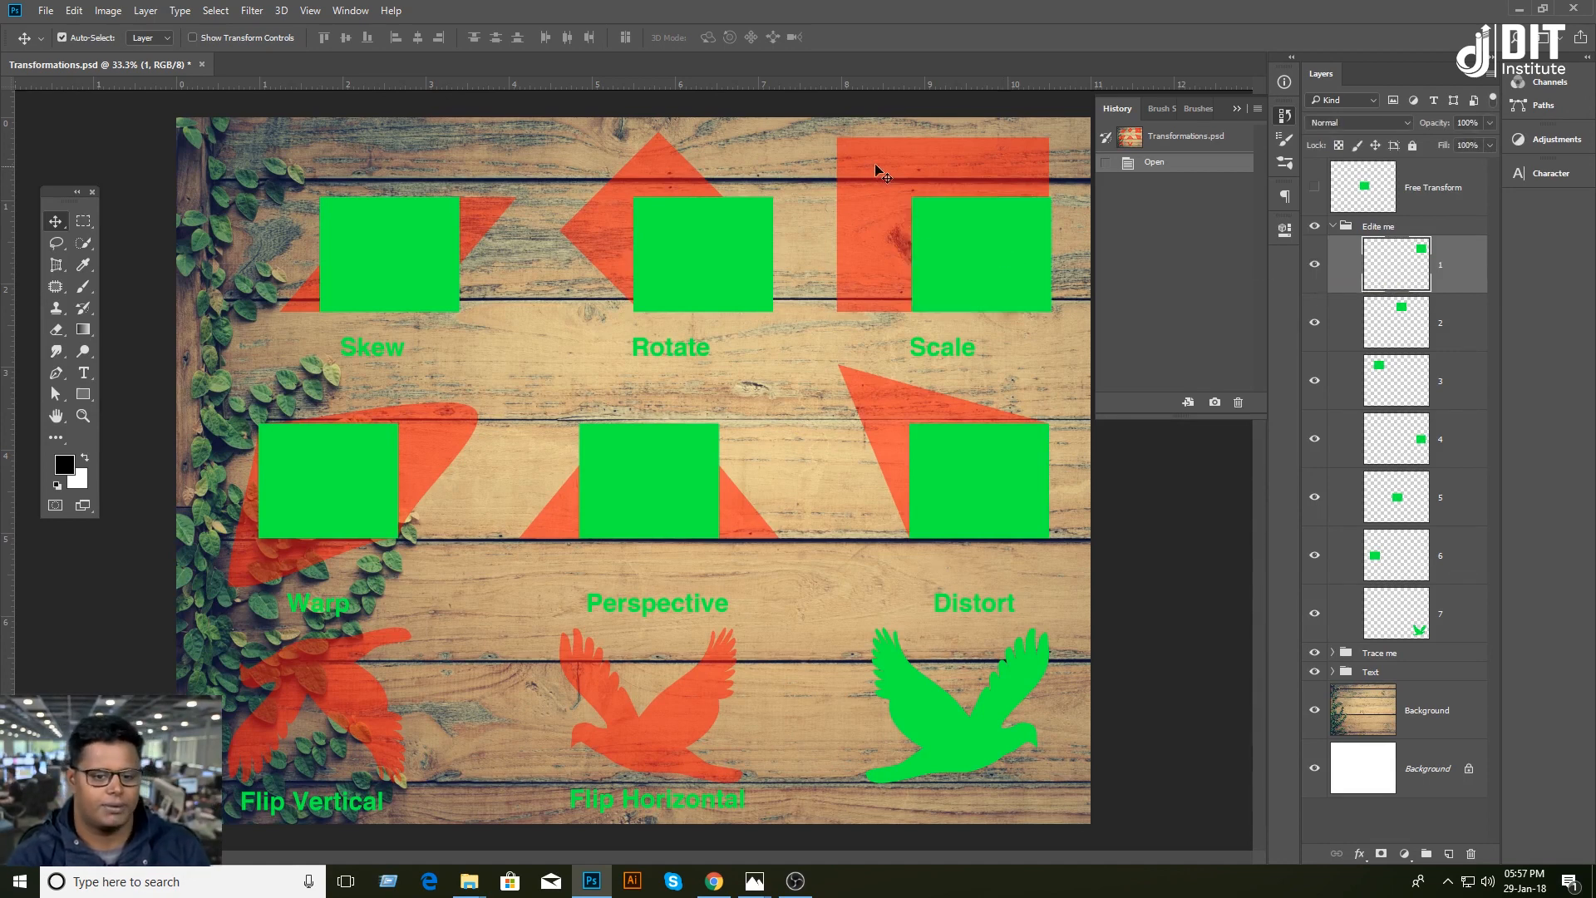
left_click(78, 13)
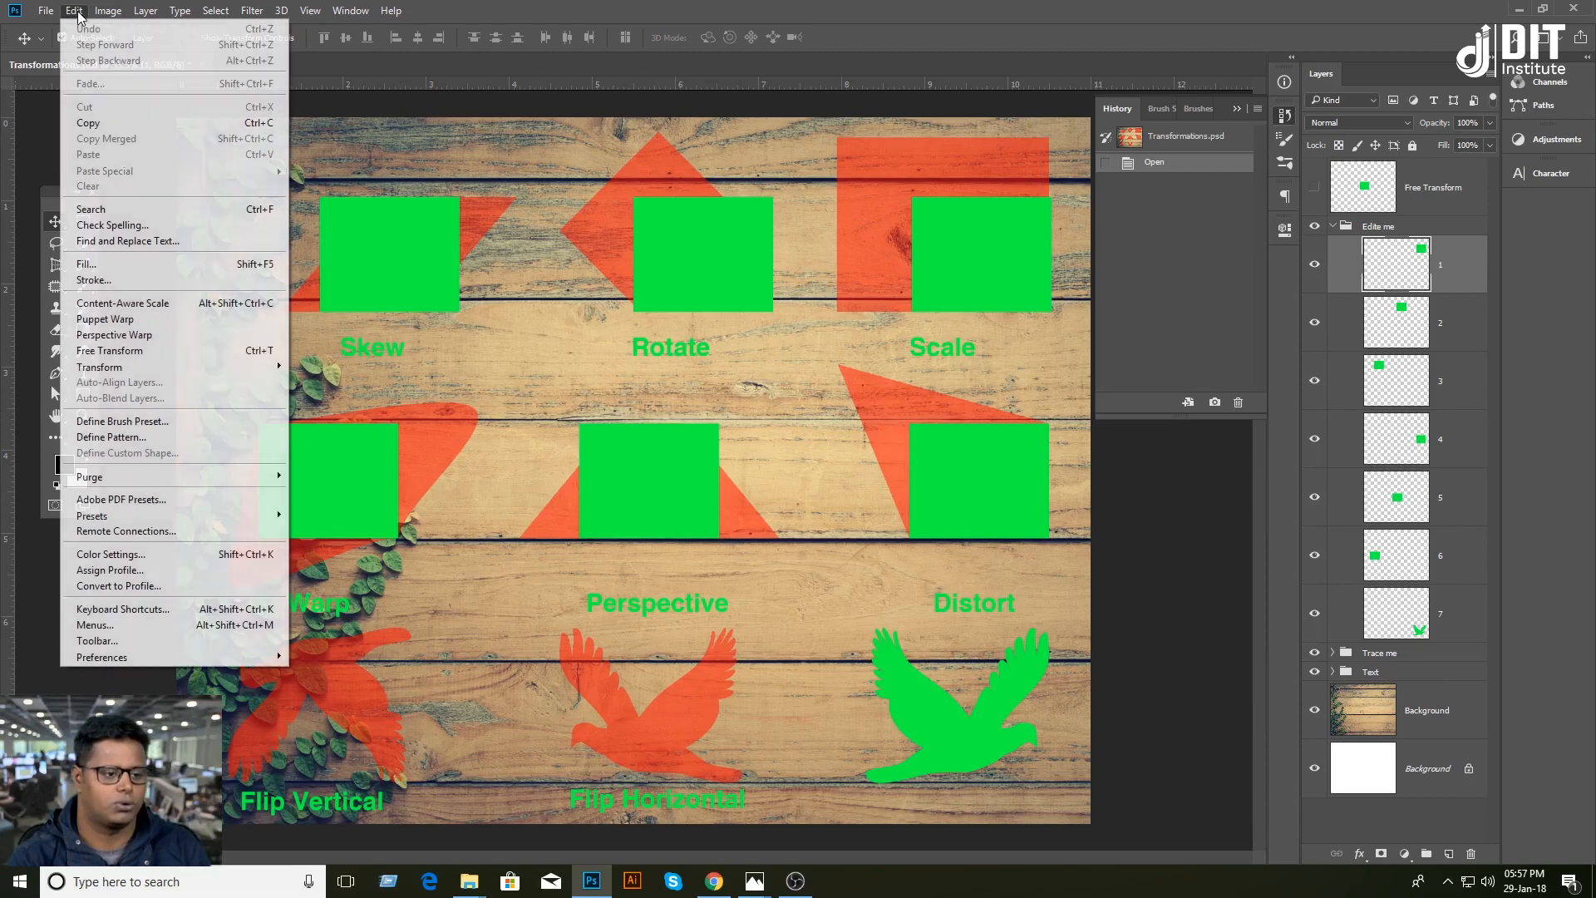
mouse_move(169, 375)
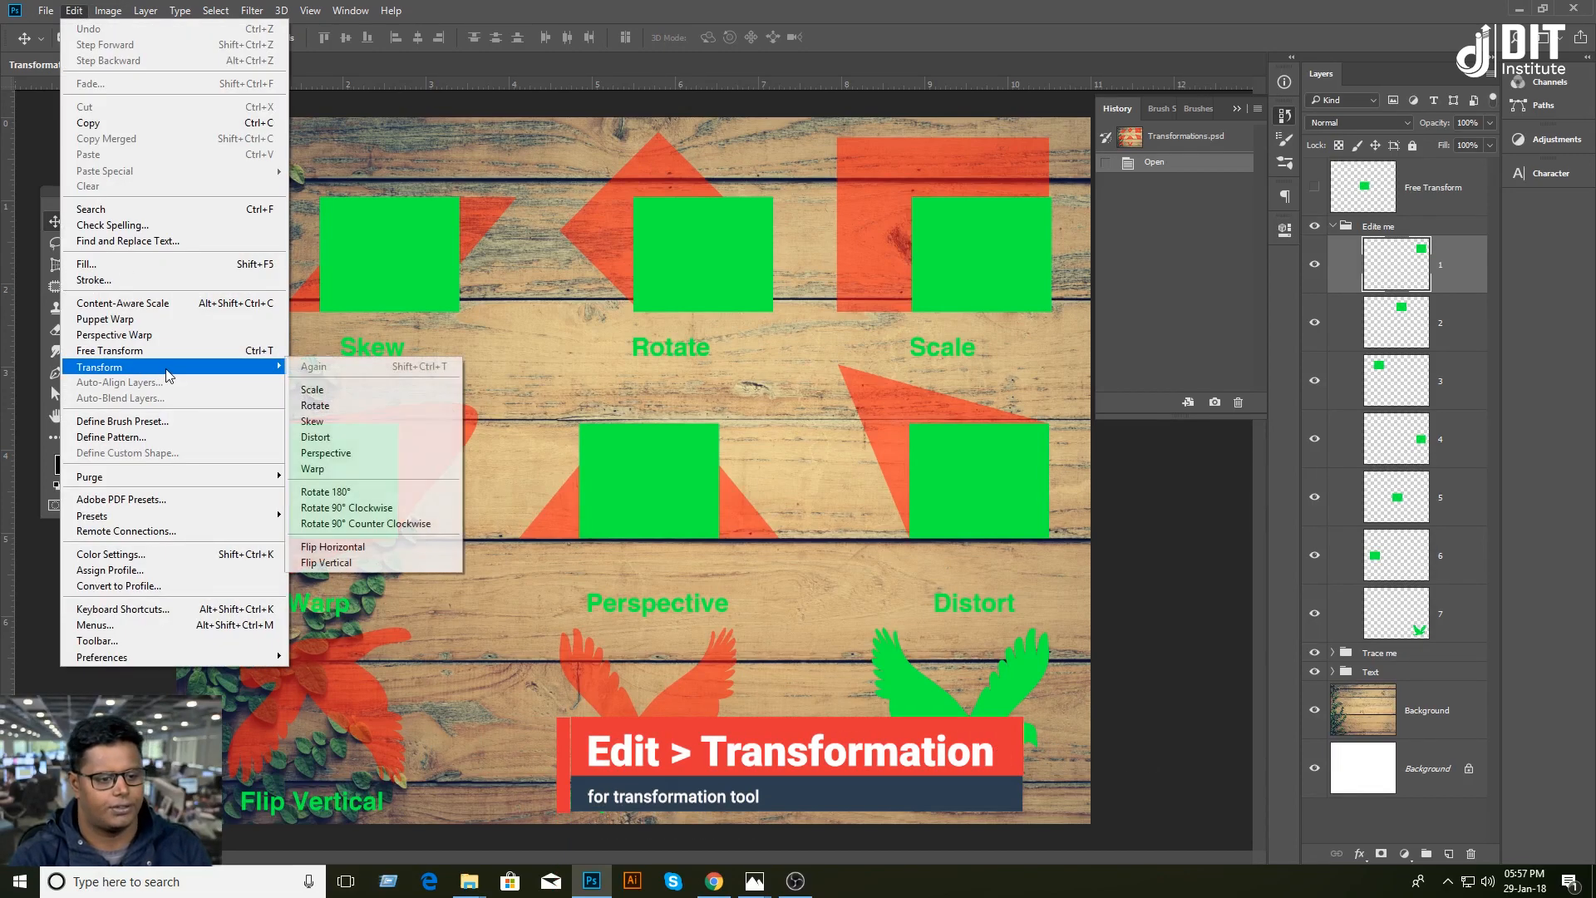
left_click(339, 391)
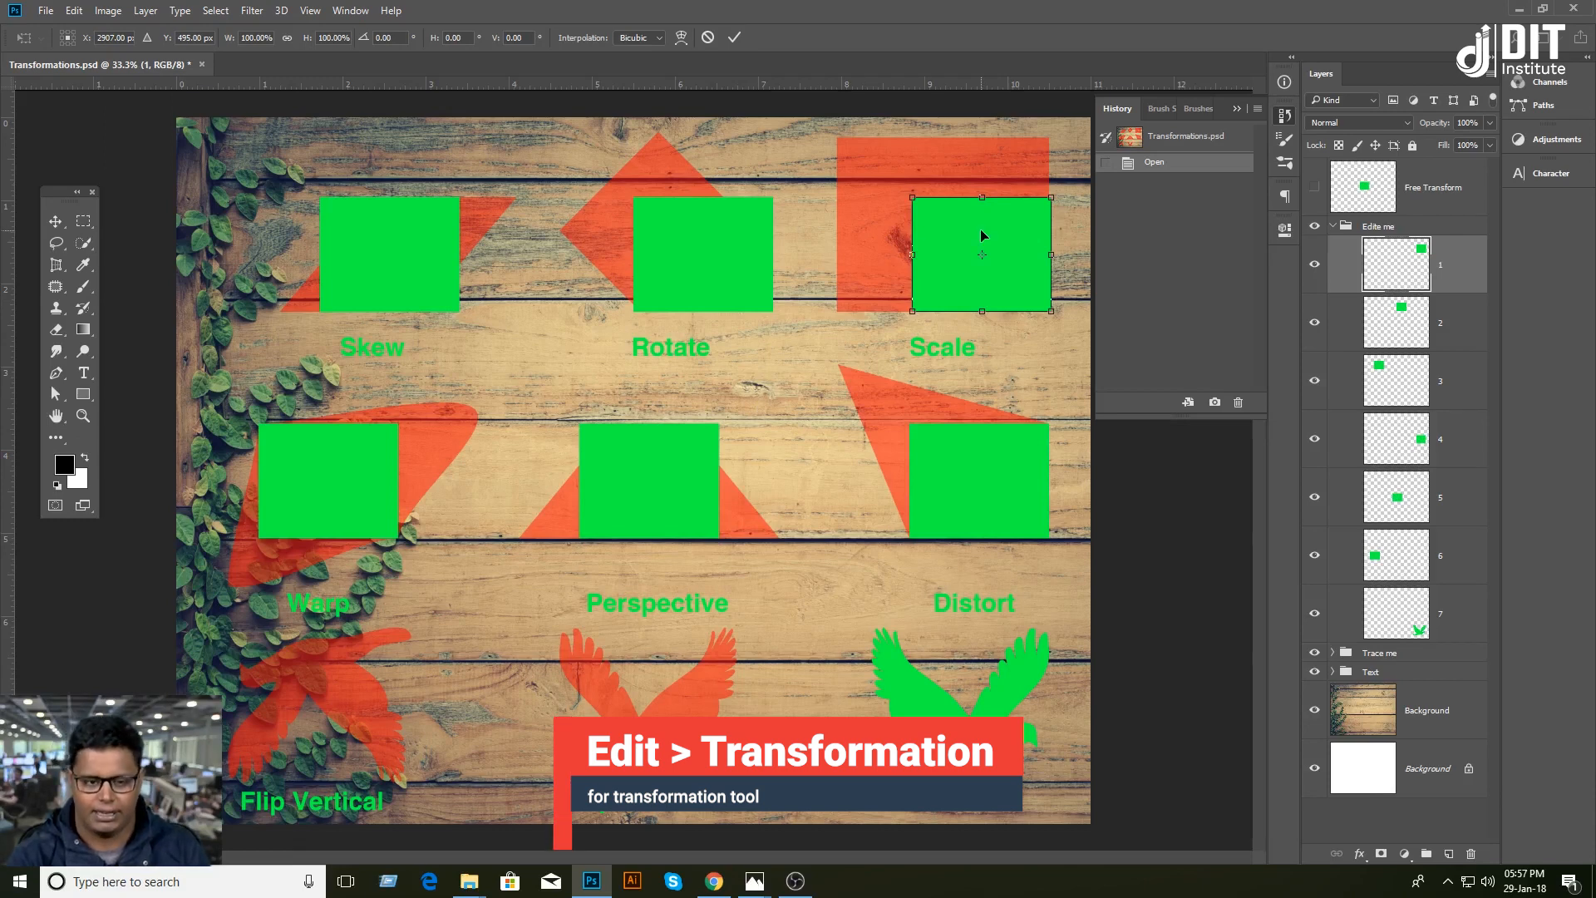
key("Escape")
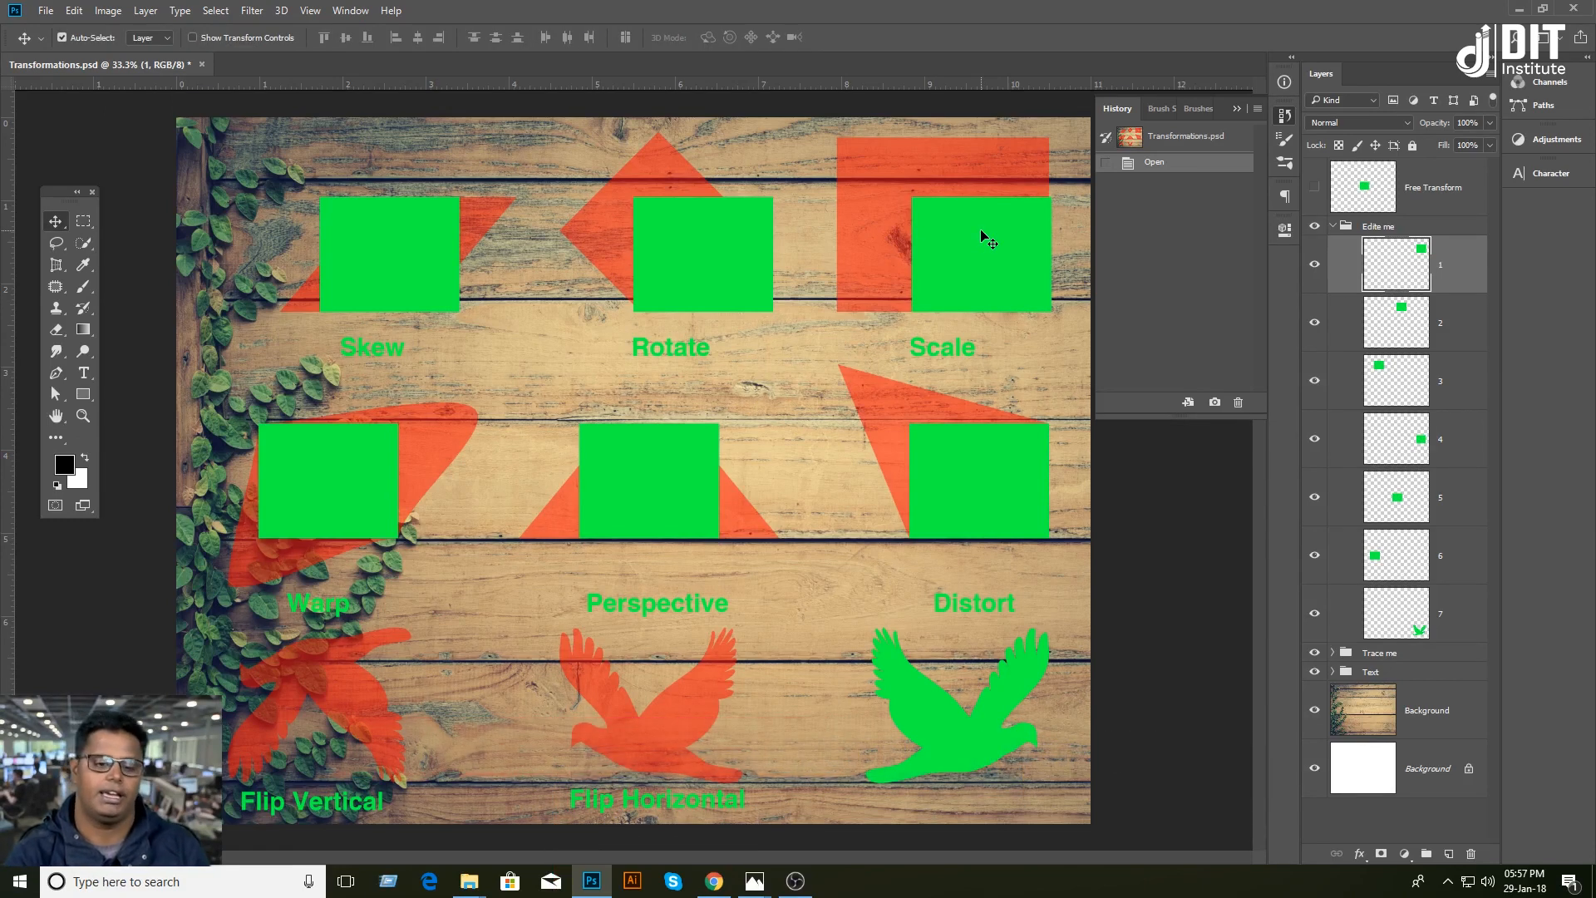
key("ctrl")
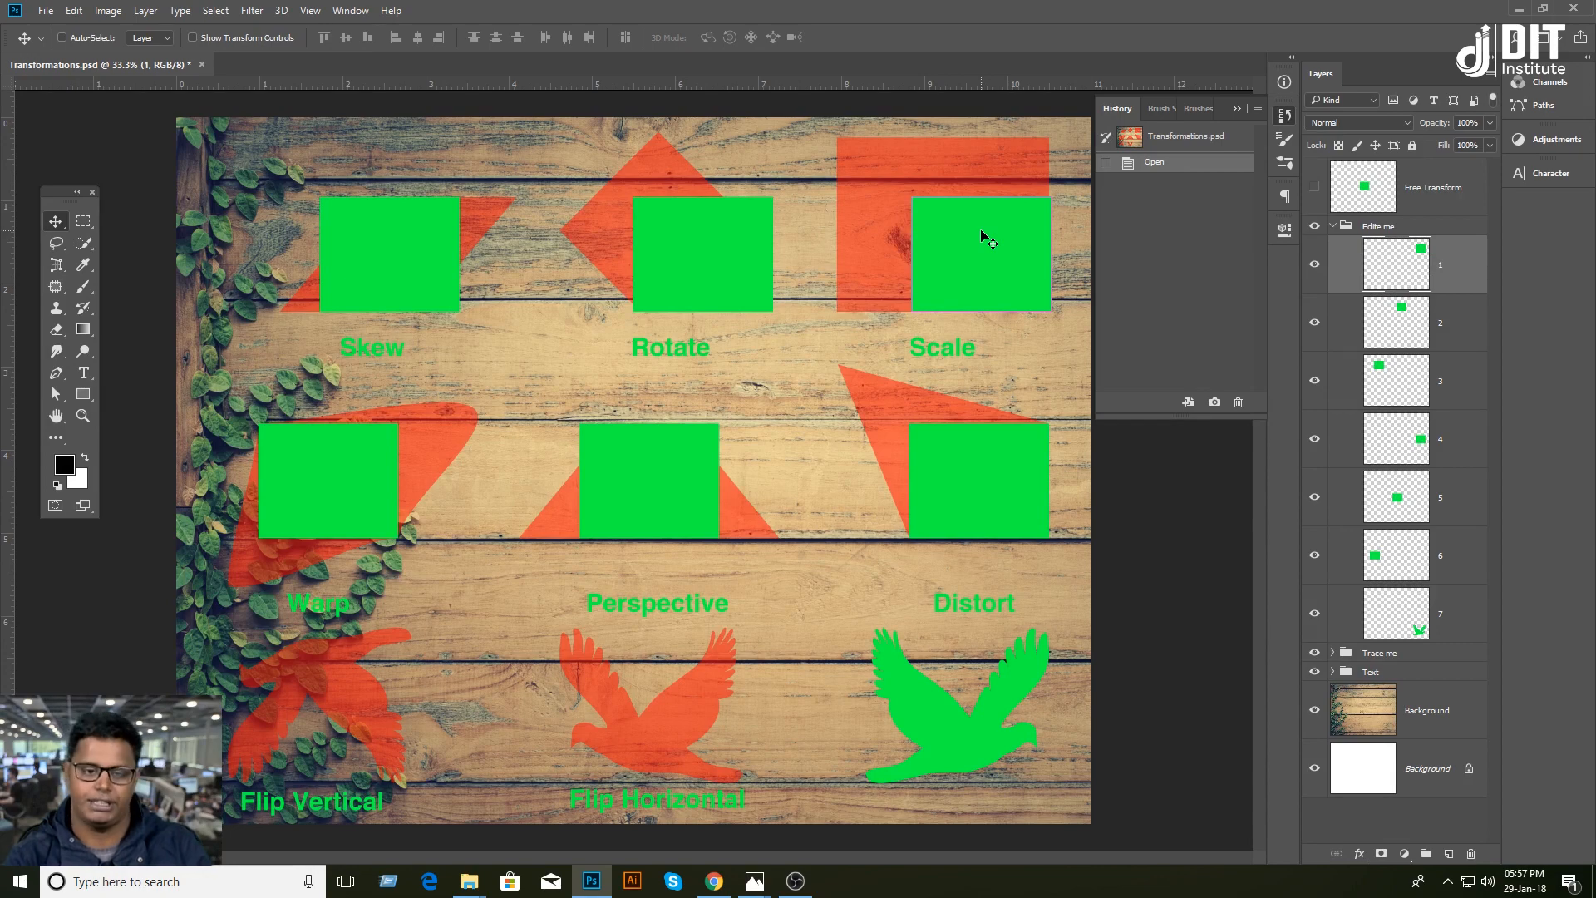
Step: Resize the green rectangle above the Scale label with Free Transform to about 87% width and 100% height, and apply it
key("ctrl+t")
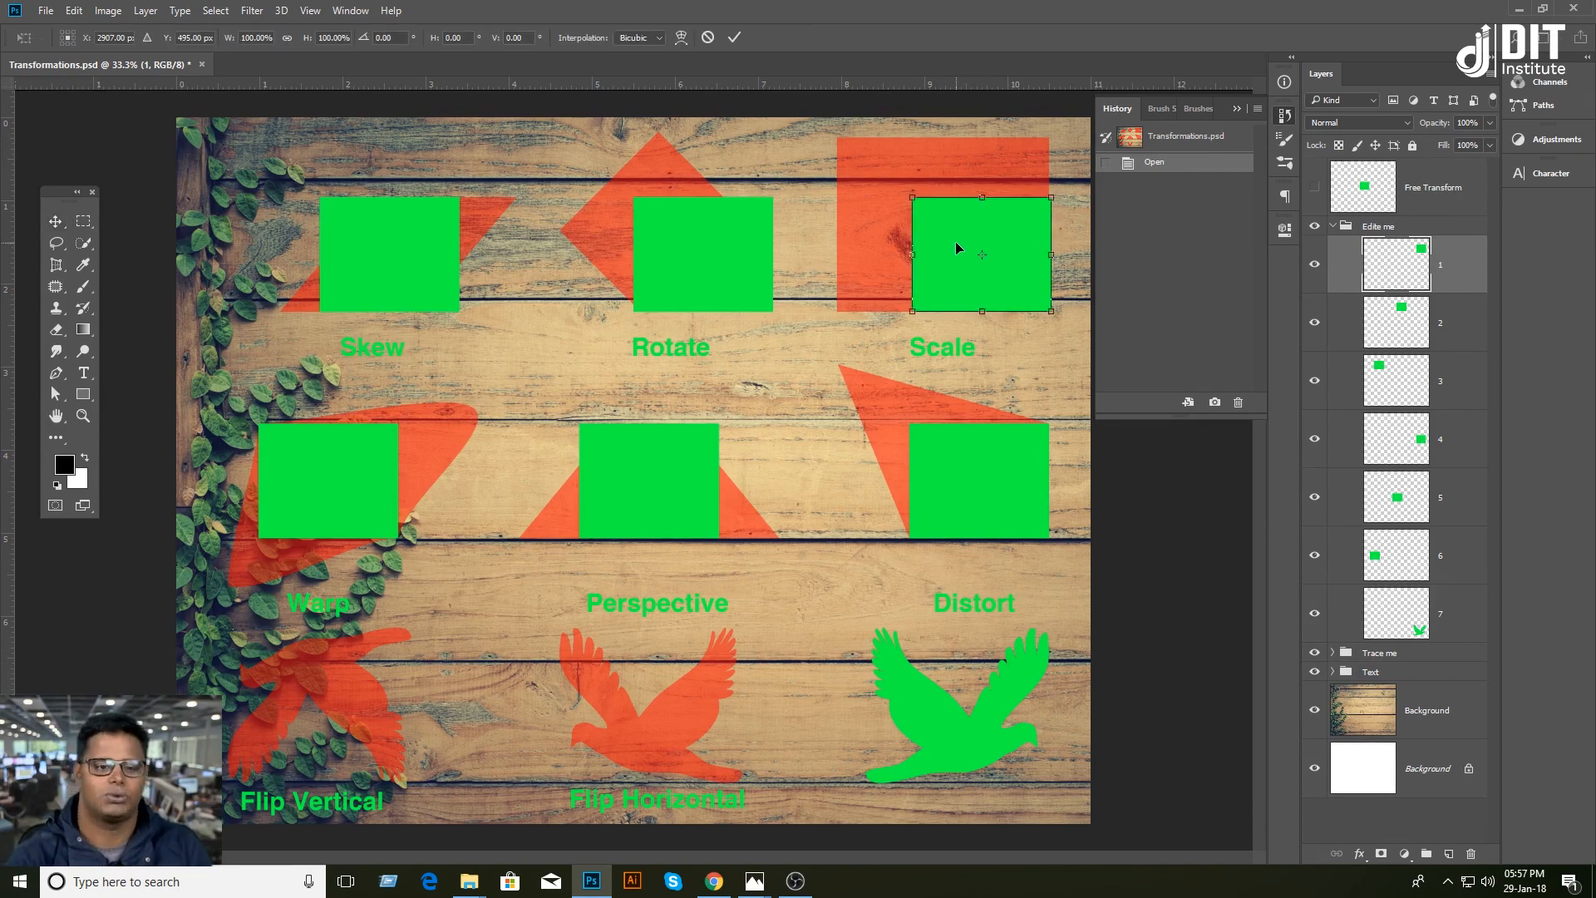
left_click_drag(912, 198, 865, 160)
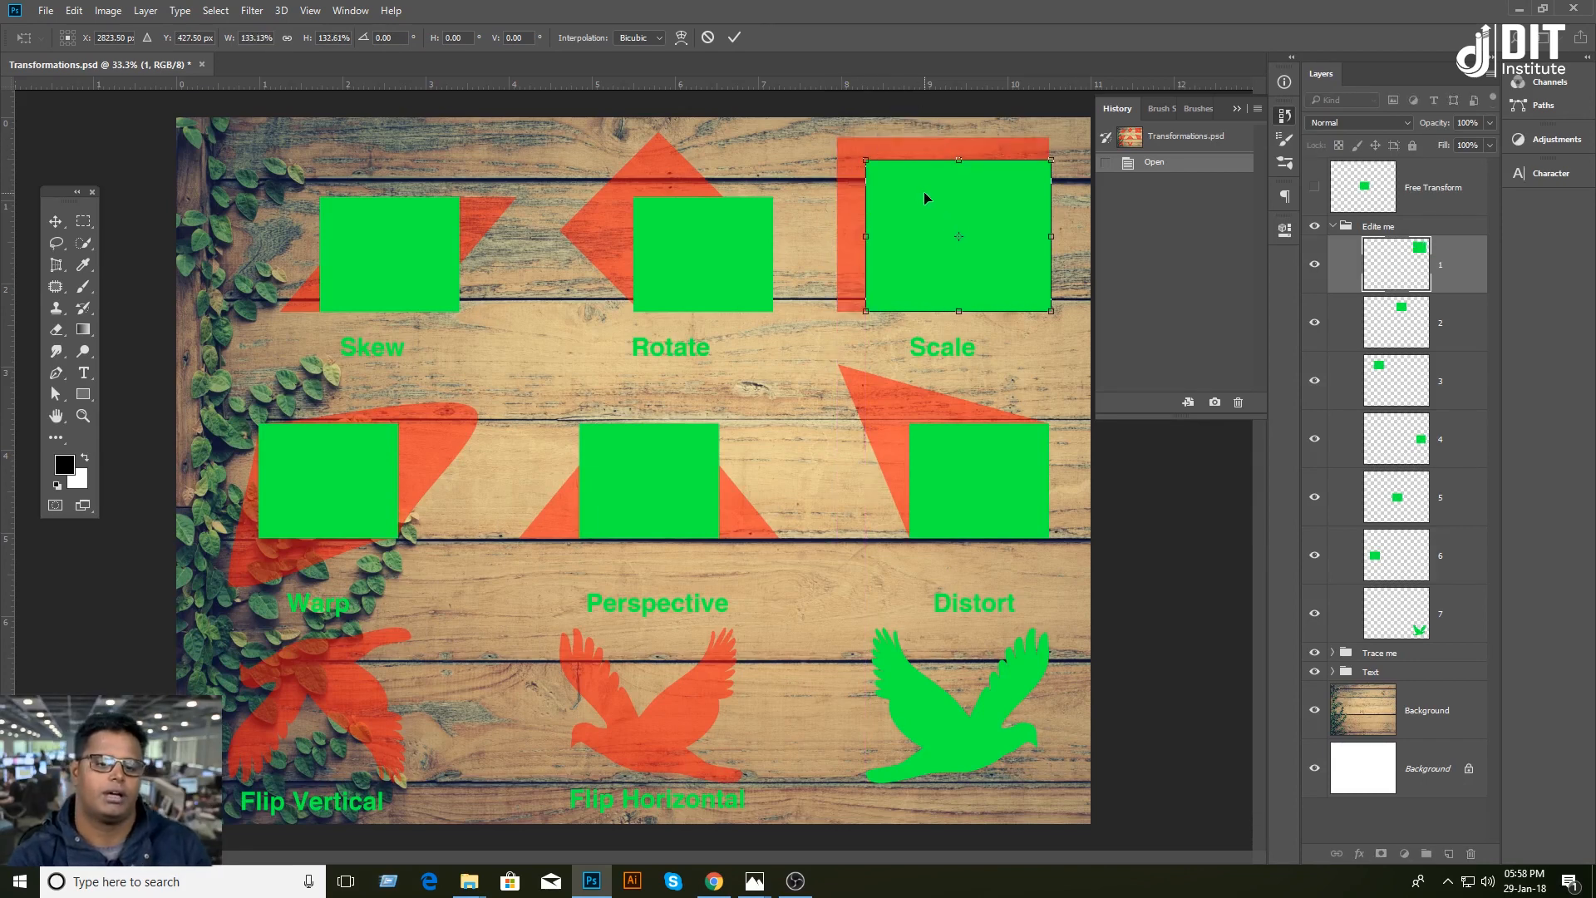
right_click(925, 191)
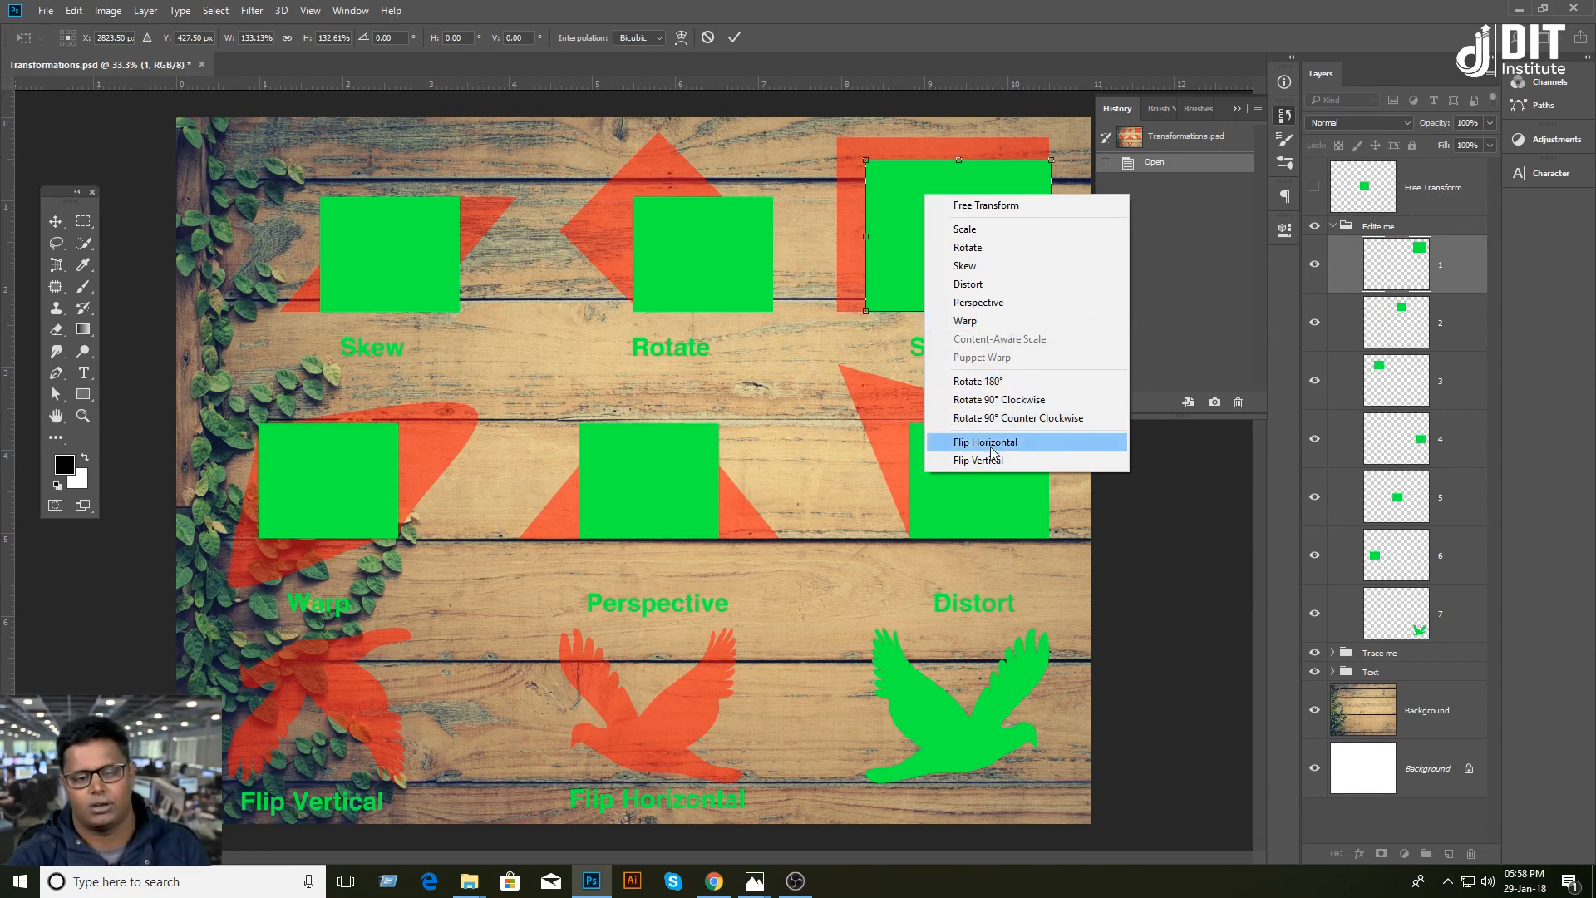
left_click(906, 207)
right_click(946, 213)
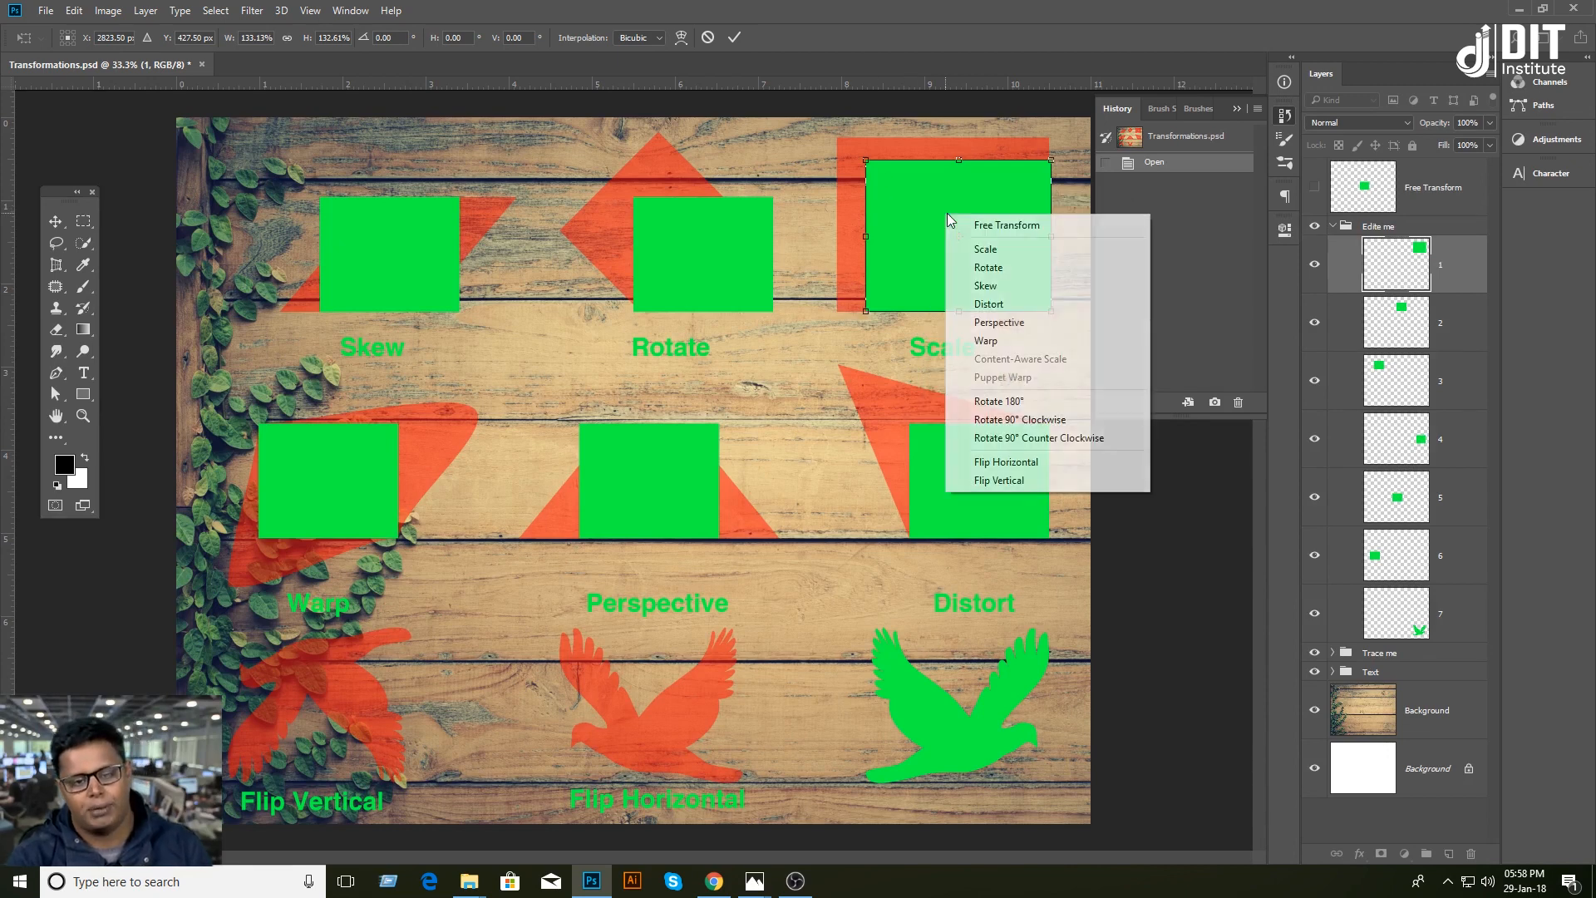
left_click(1029, 251)
left_click_drag(867, 161, 930, 197)
right_click(990, 211)
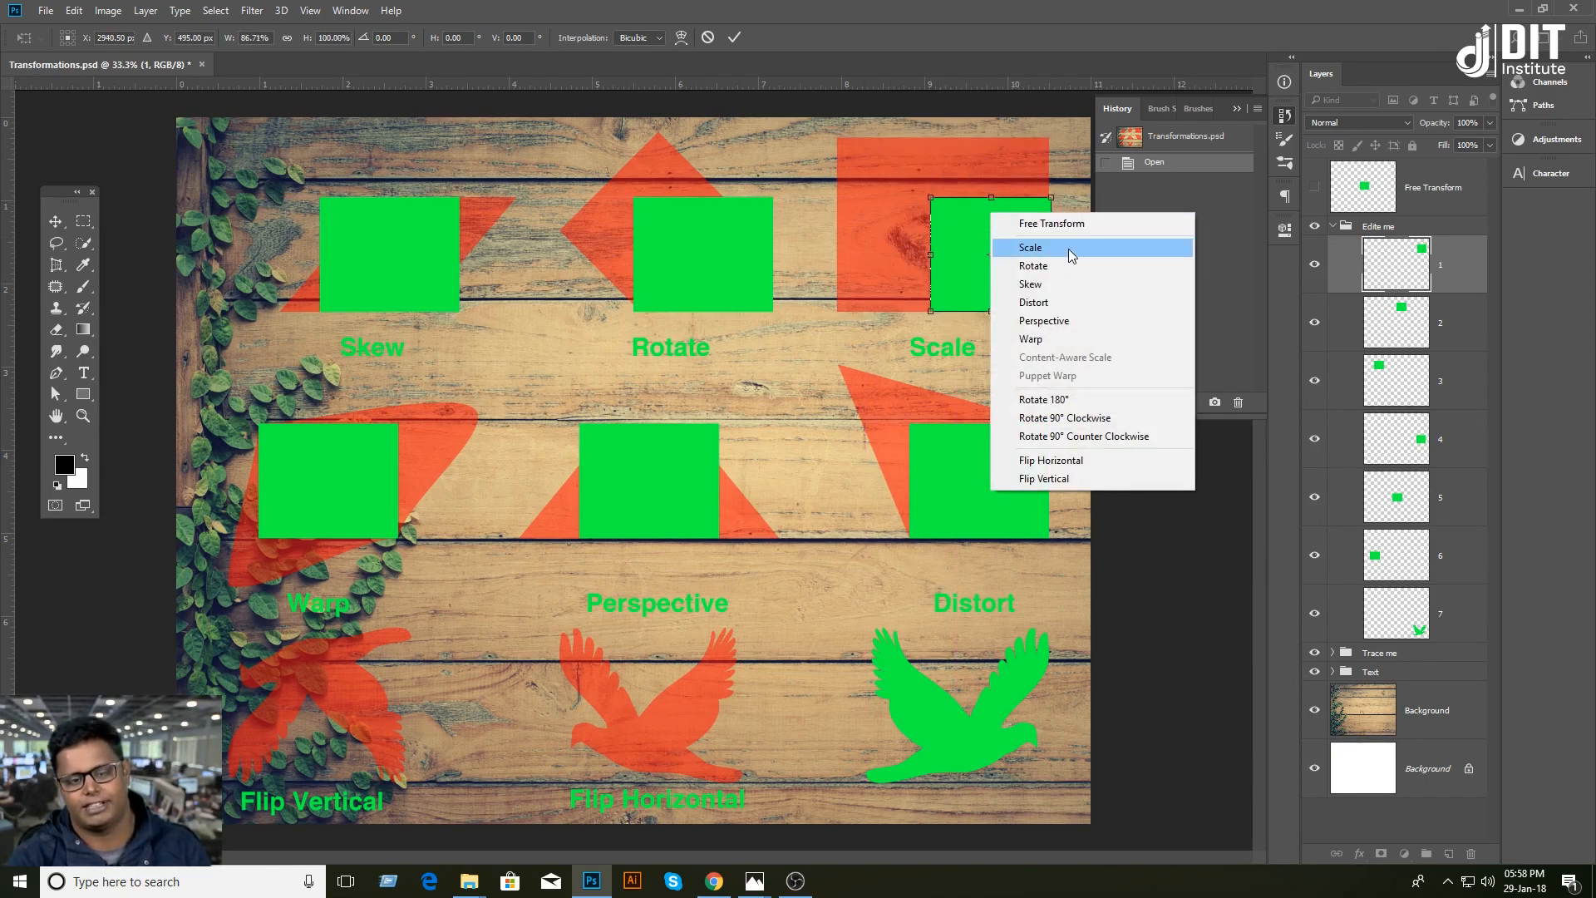
left_click(1069, 247)
key("Return")
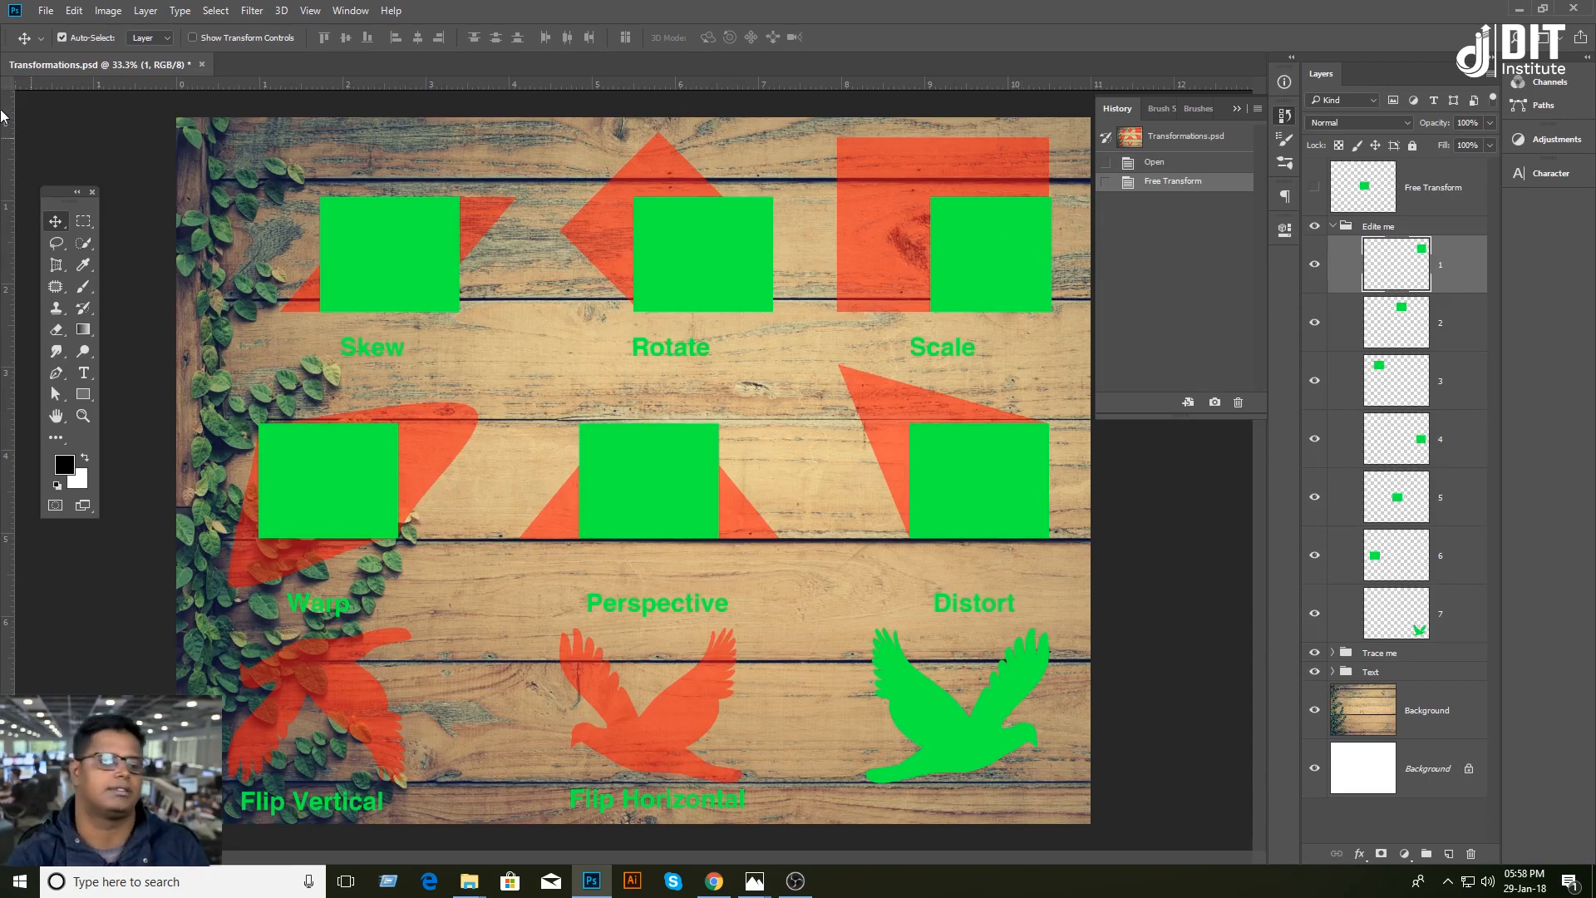
Step: Scale the same green rectangle to about 135% width and 154% height using the Scale transform
left_click(73, 12)
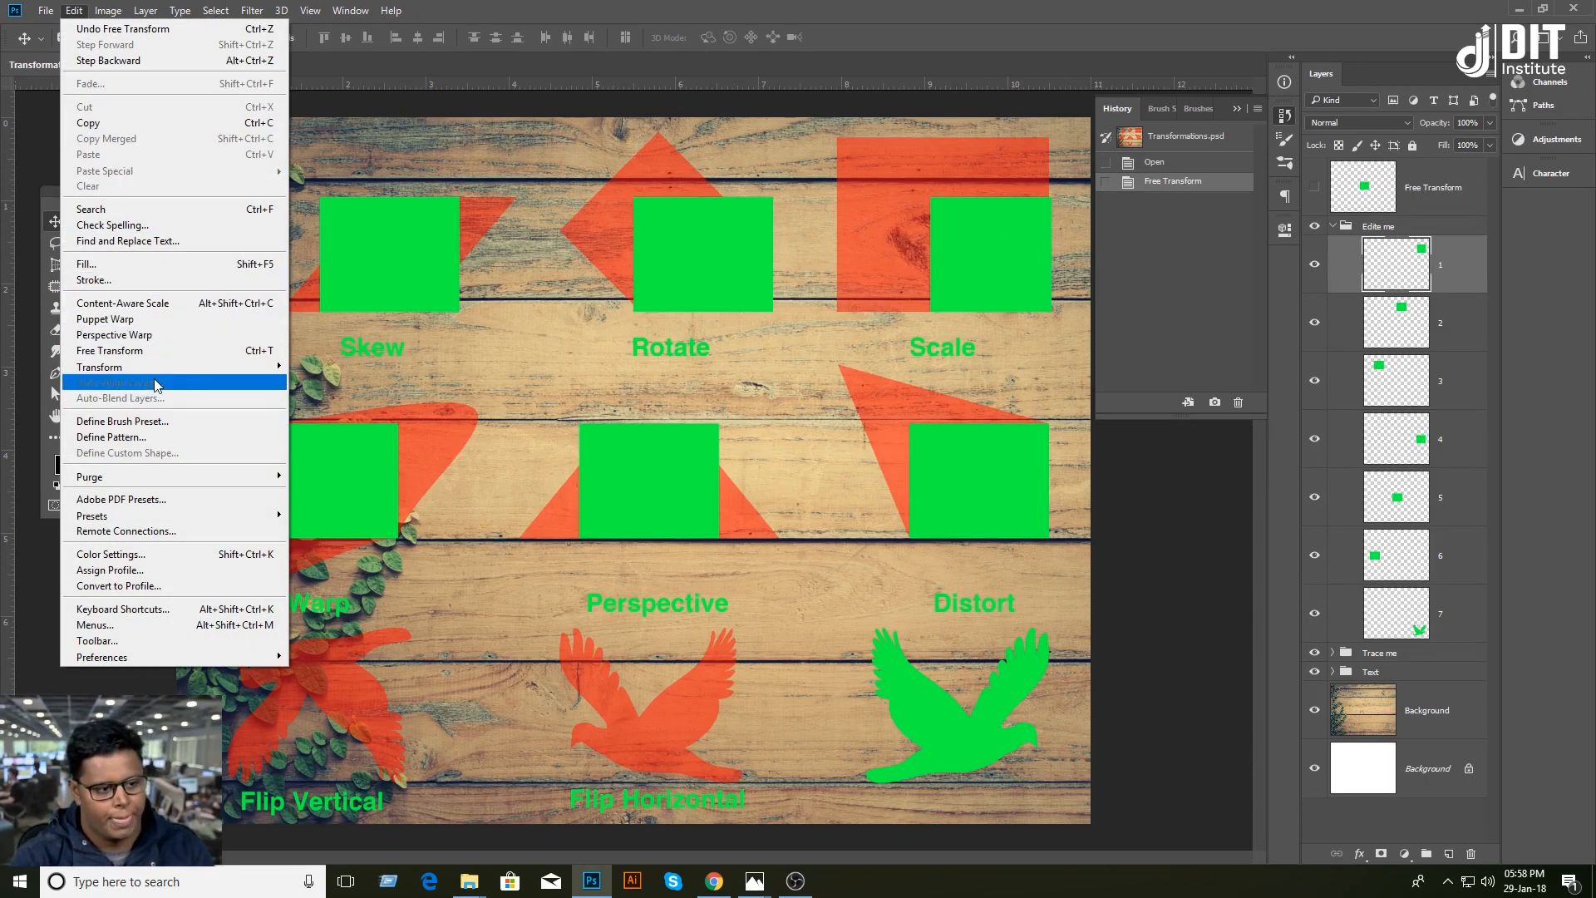
mouse_move(155, 370)
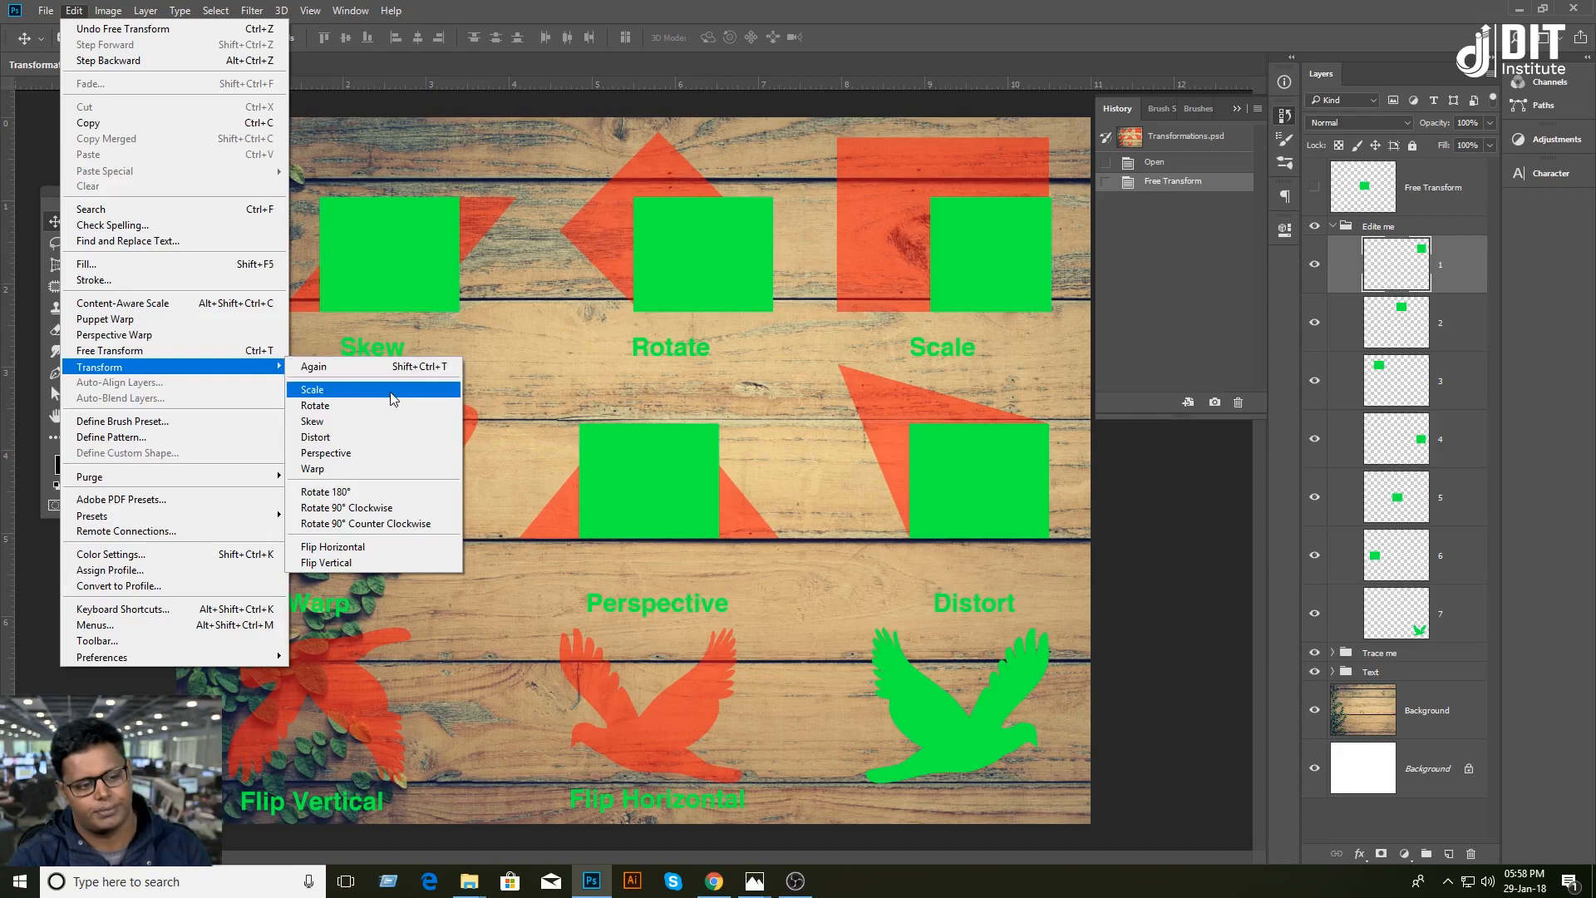
left_click(407, 388)
left_click_drag(930, 198, 959, 212)
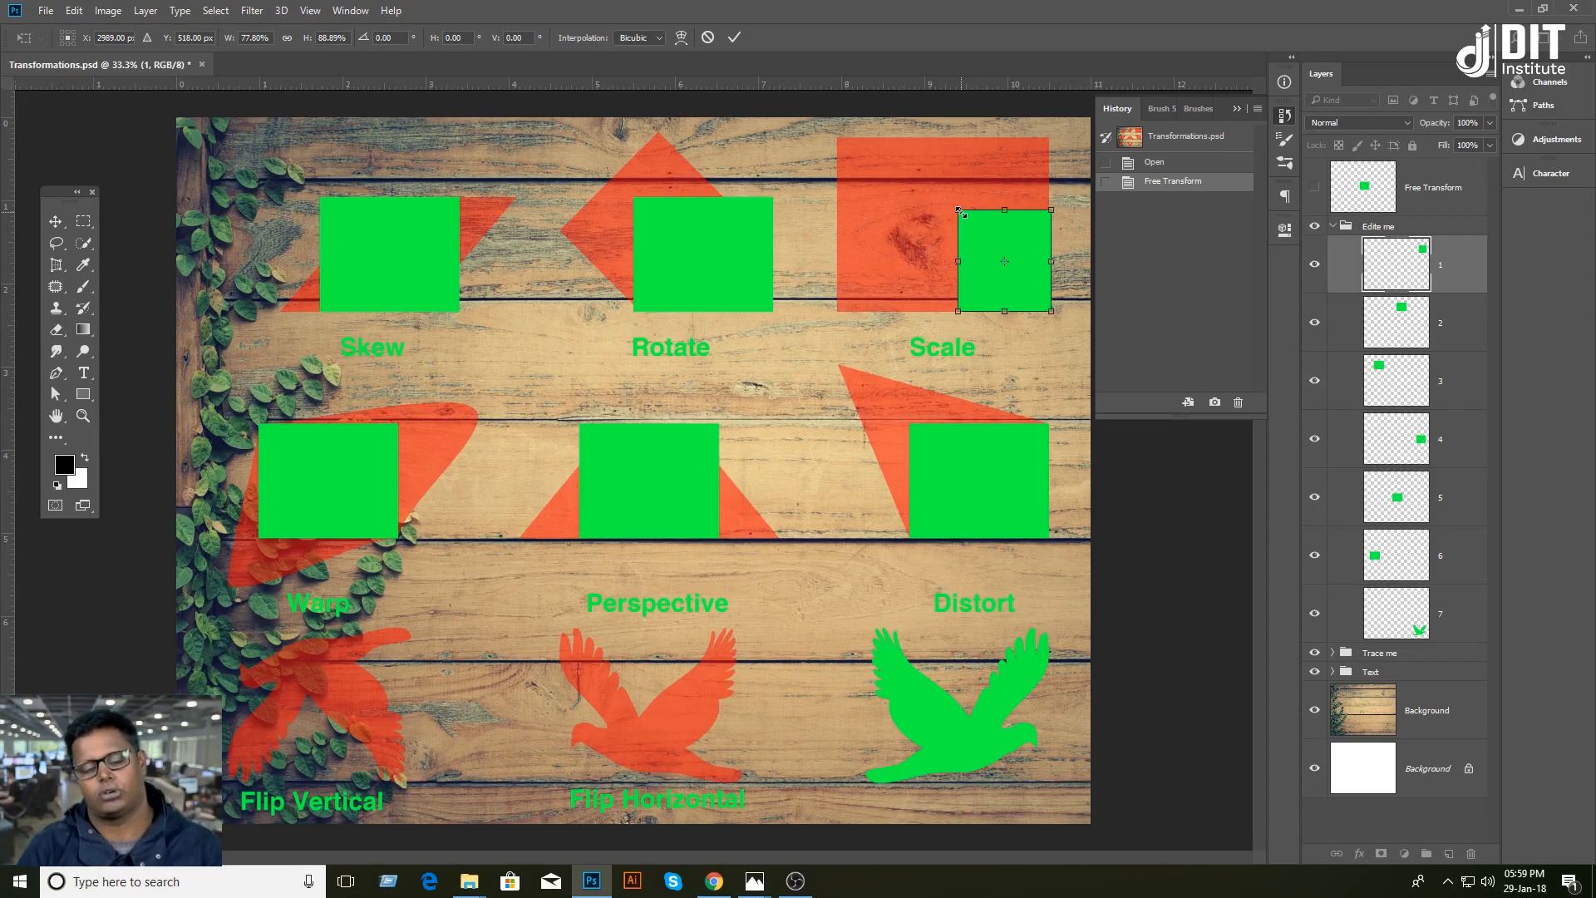
left_click_drag(960, 212, 889, 136)
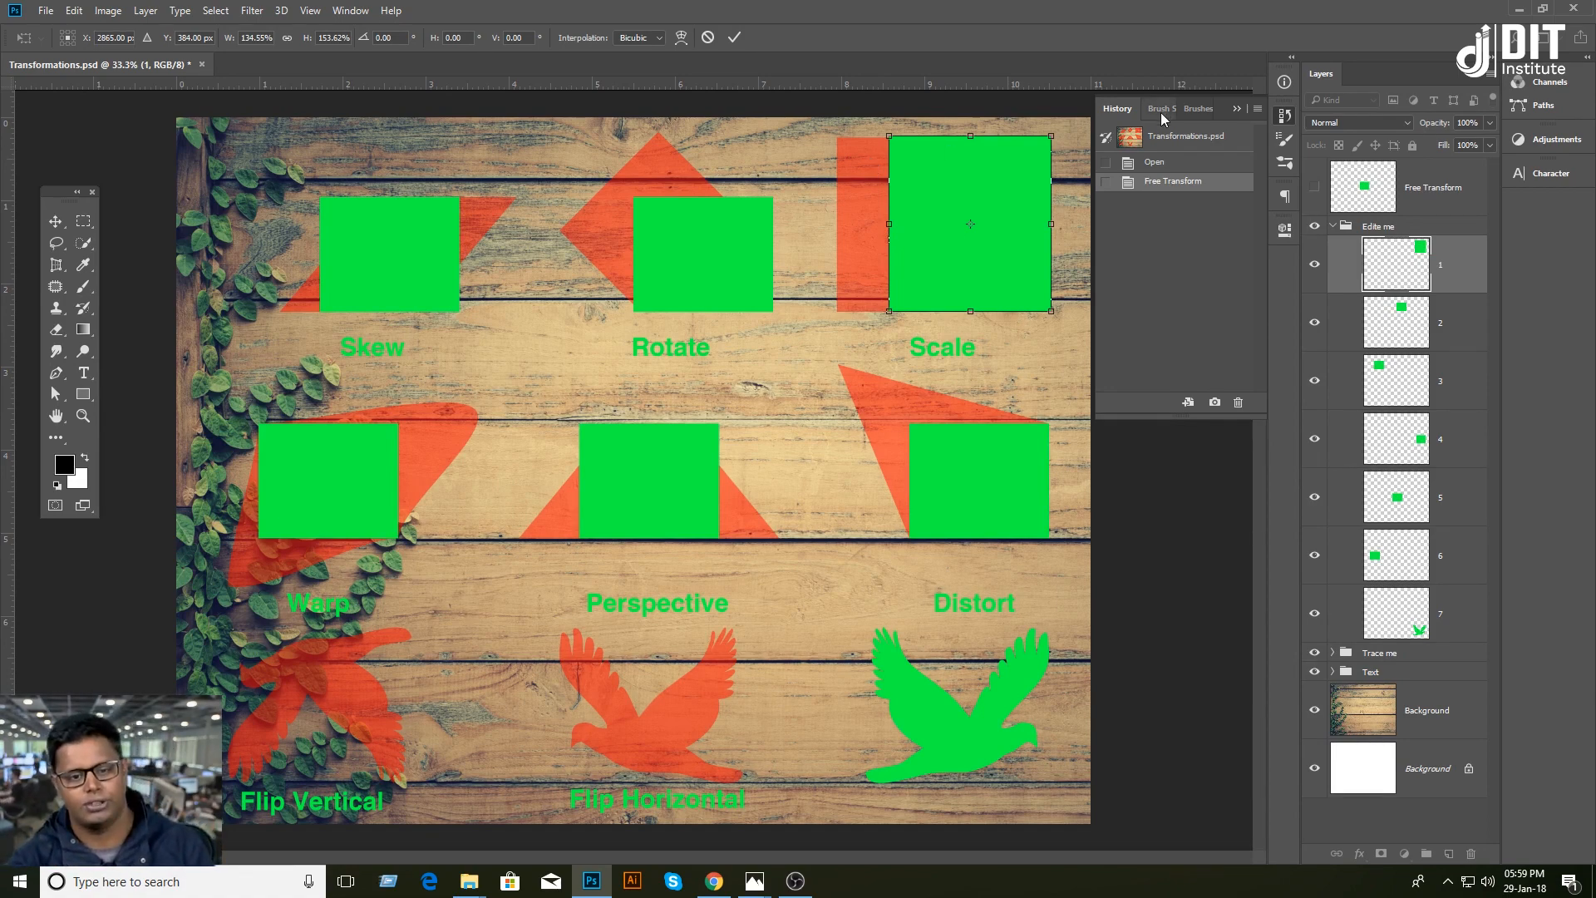
Step: Apply the scaling and revert the document to its Transformations.psd history snapshot
left_click(1168, 138)
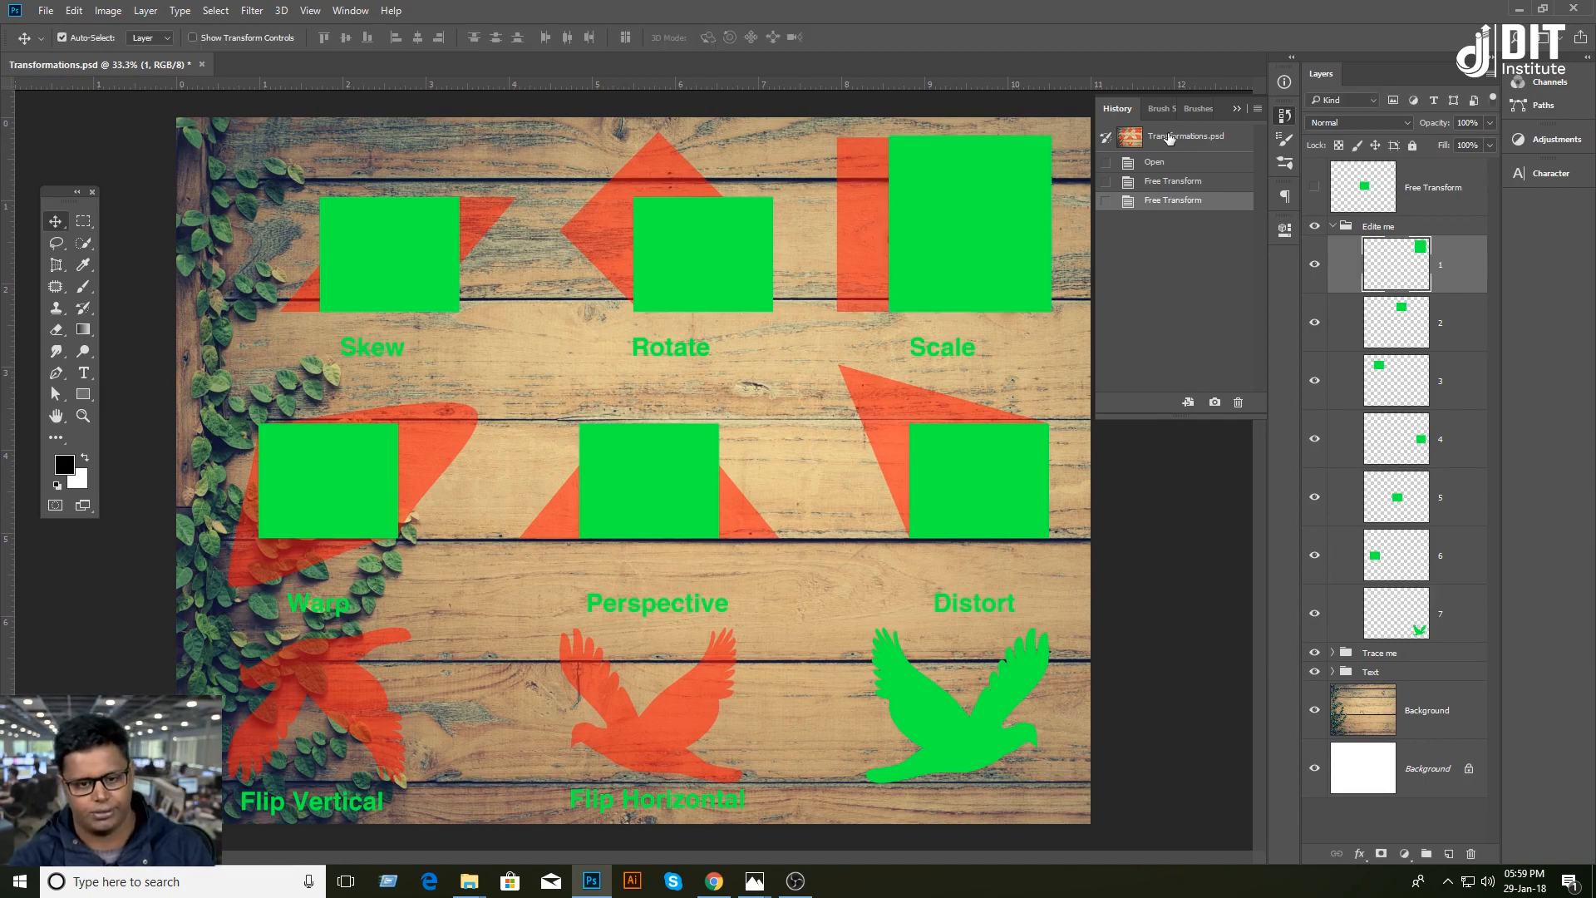
left_click(1314, 226)
left_click(1333, 226)
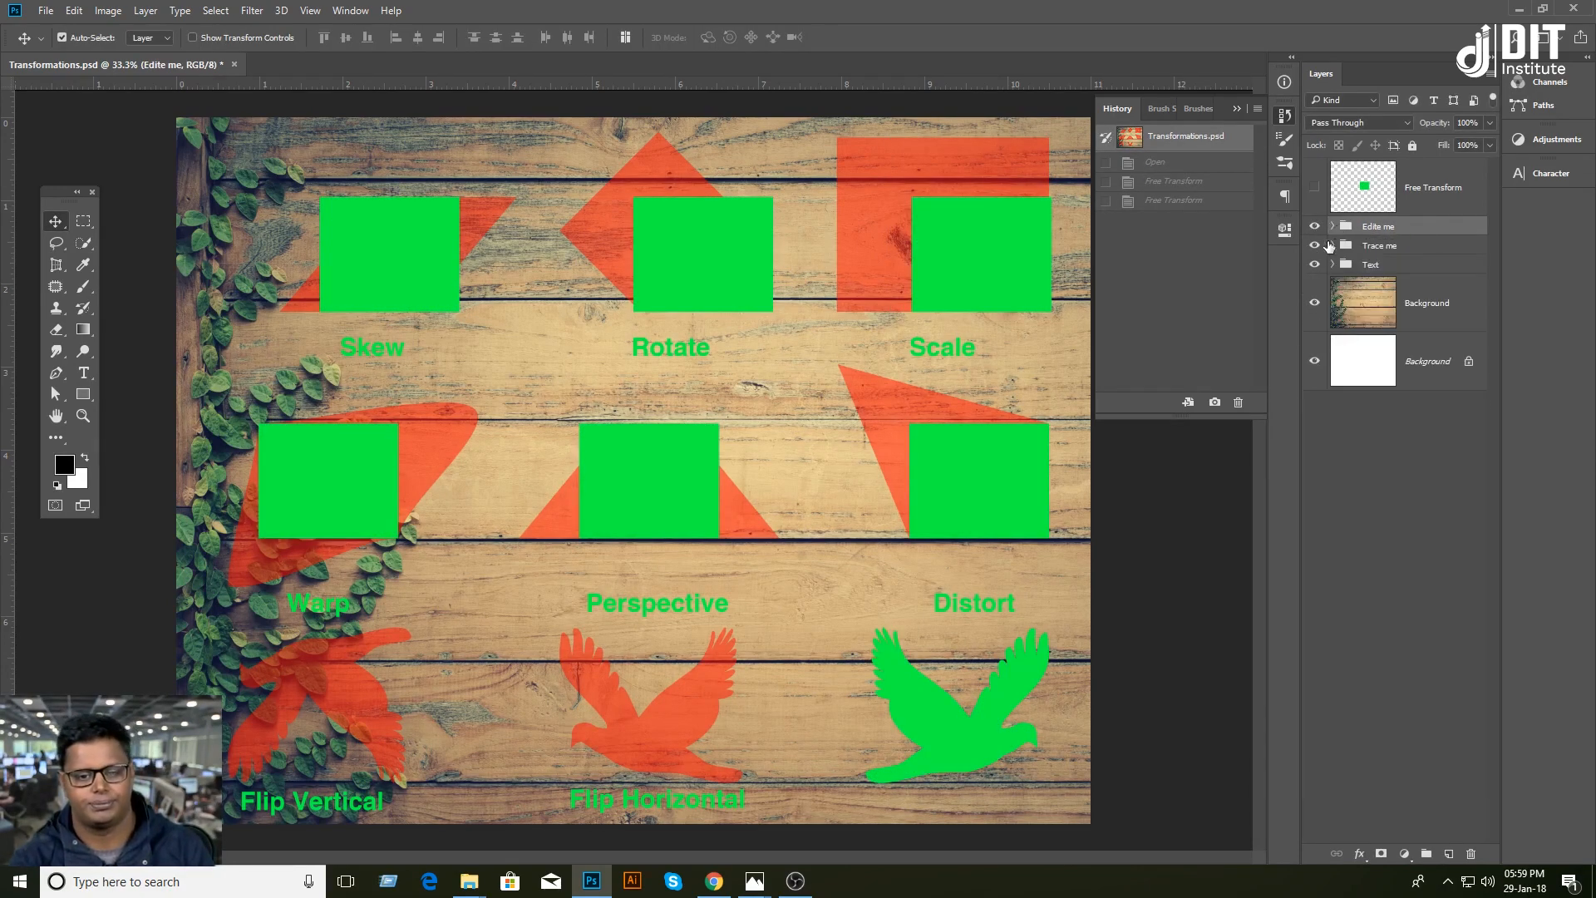
Step: Free-transform the green rectangle above the Scale label to about 153% width and 152% height, covering the red rectangle
left_click(985, 254)
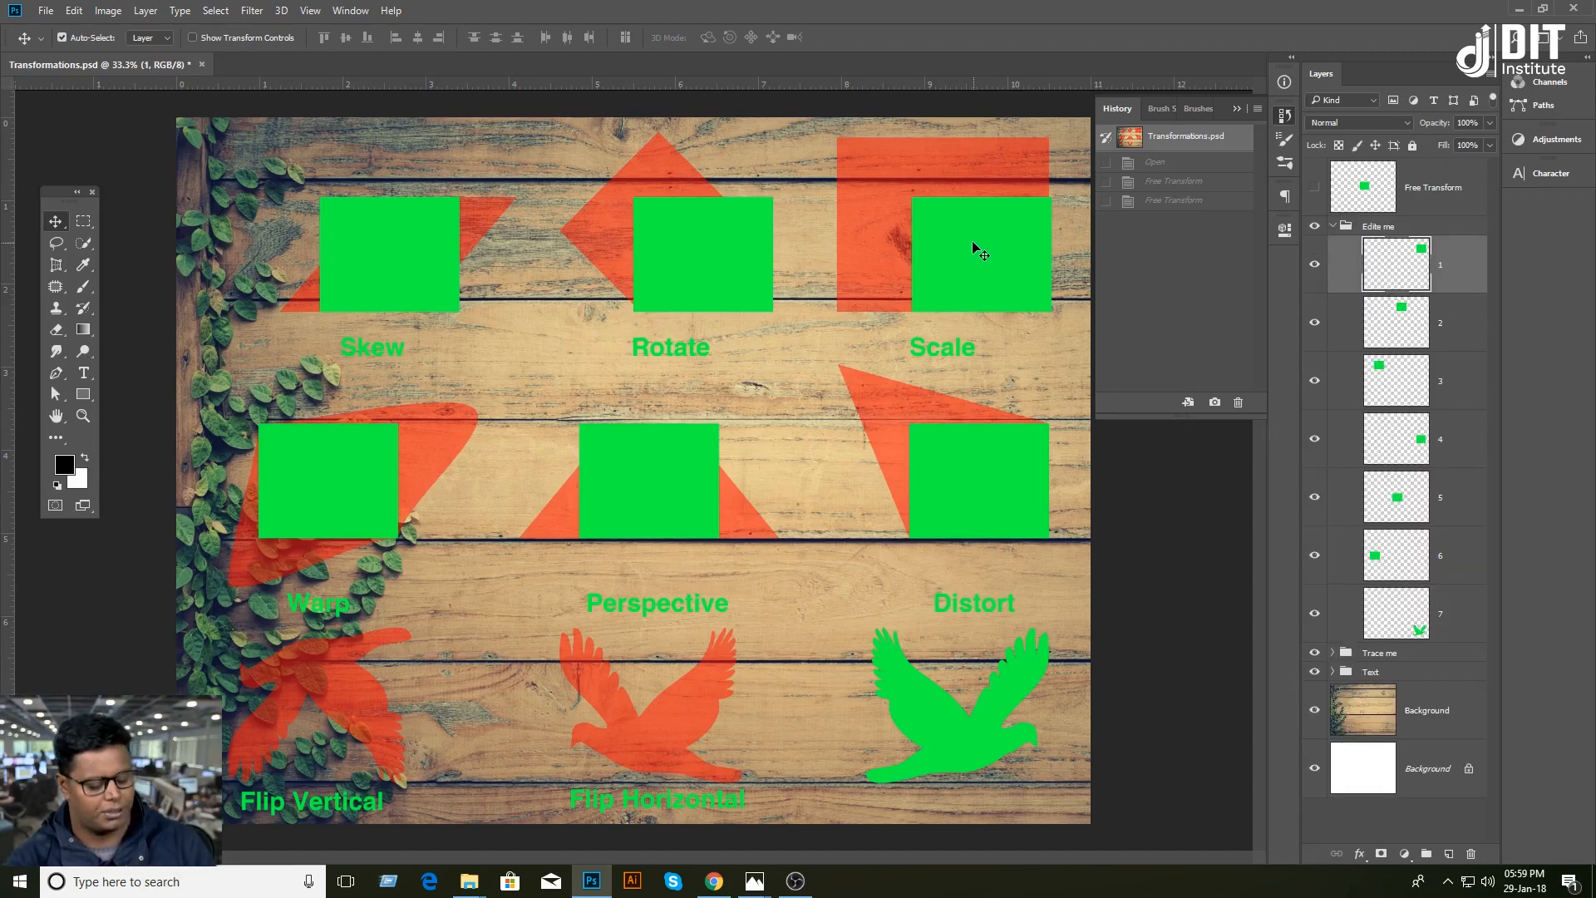
key("ctrl+t")
left_click_drag(912, 197, 831, 141)
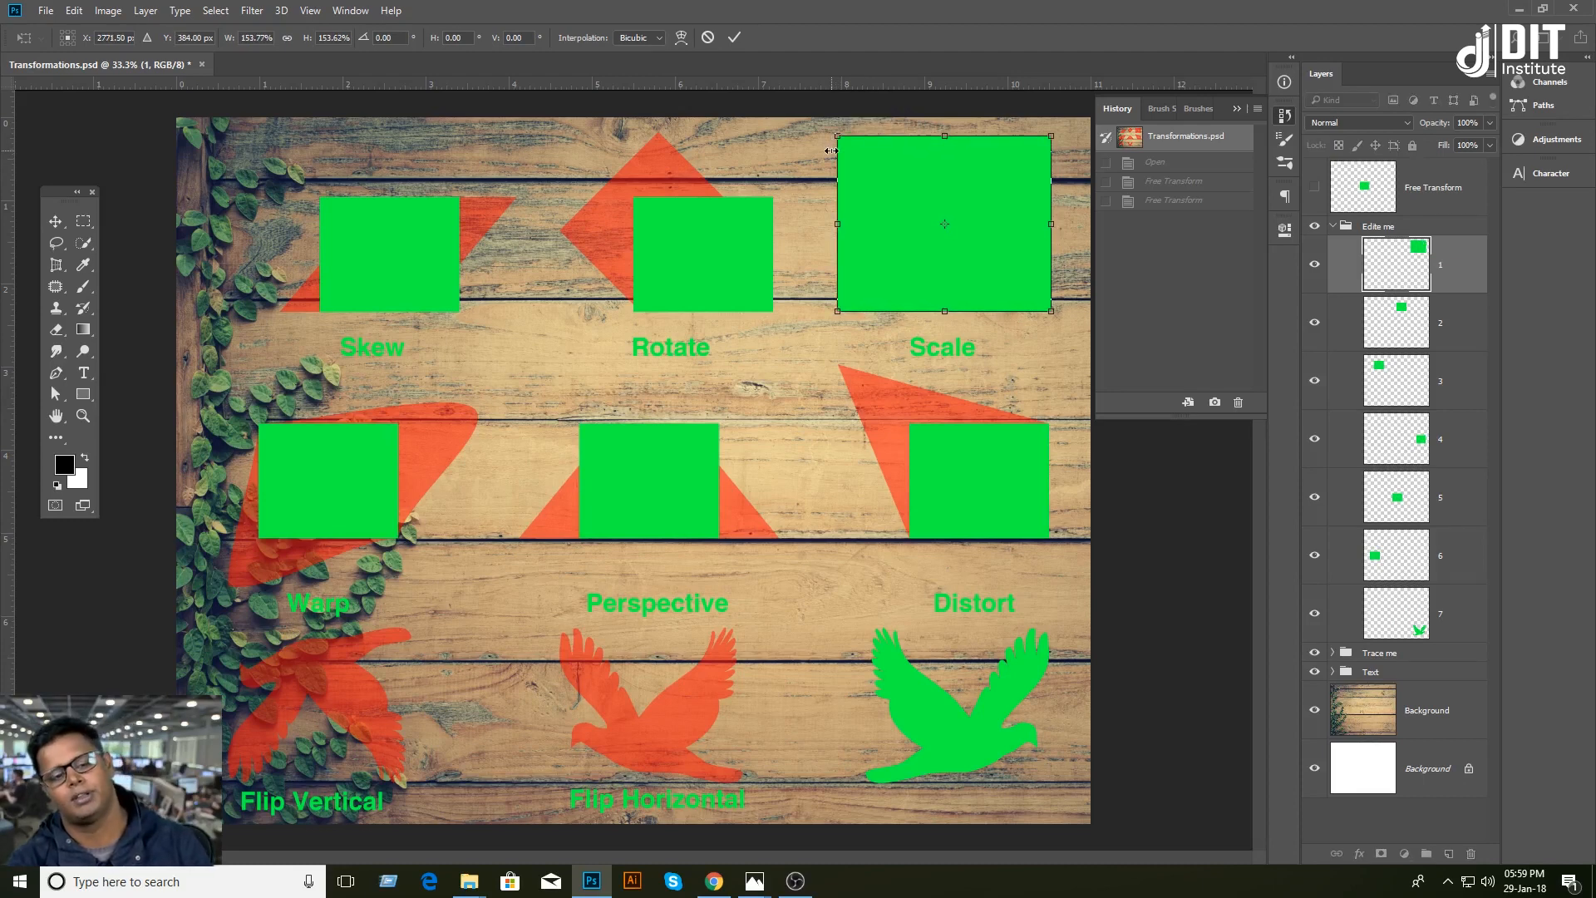
key("ctrl+z")
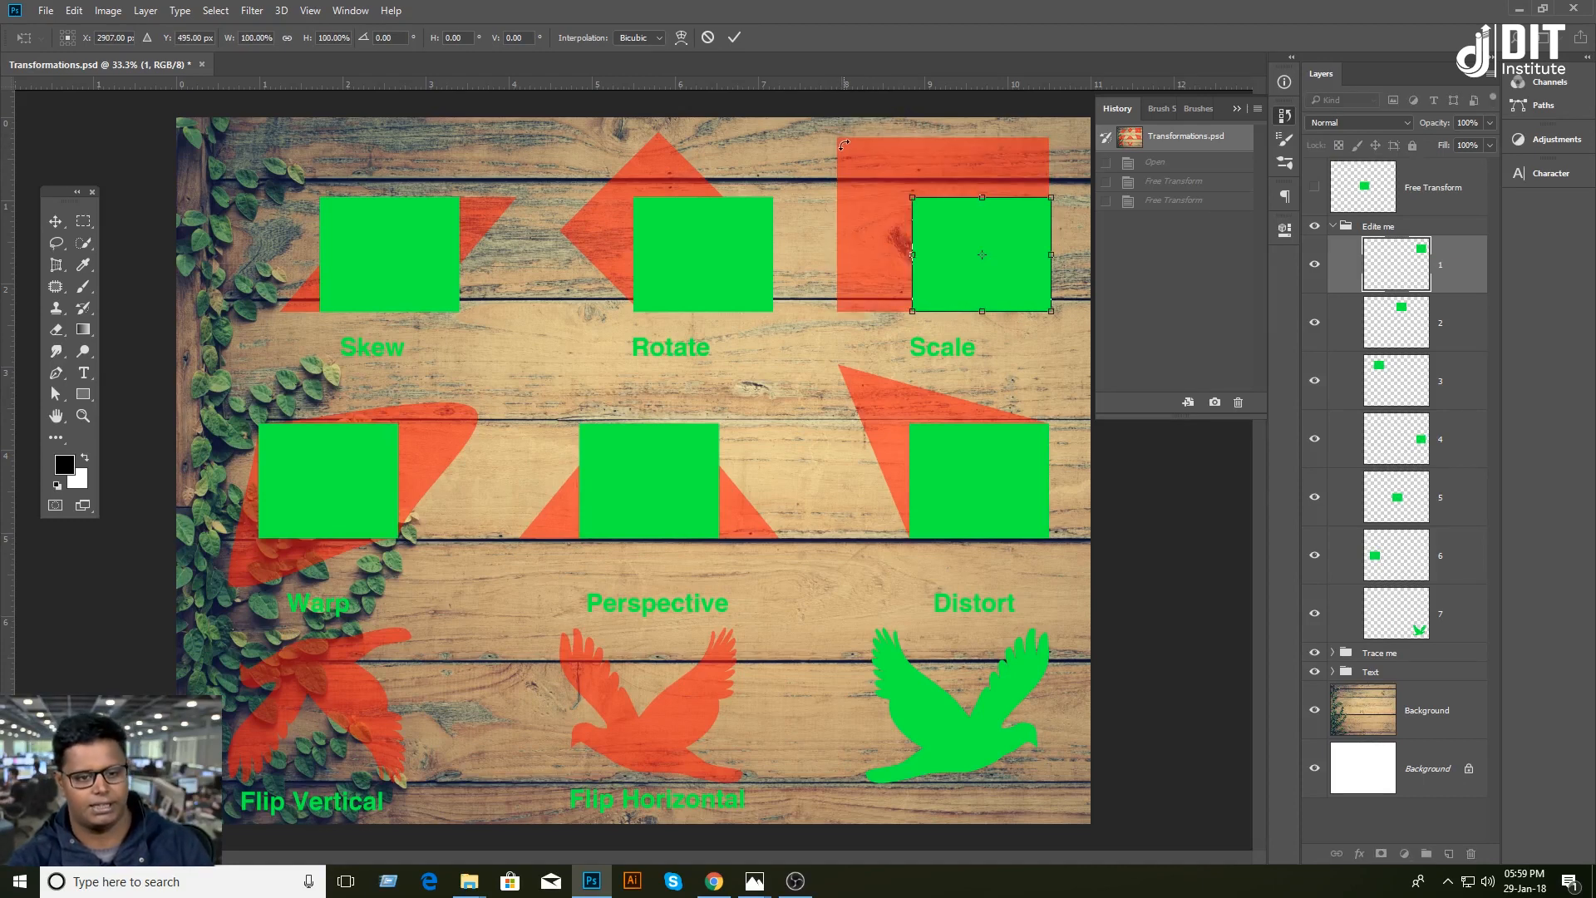
left_click_drag(917, 195, 841, 140)
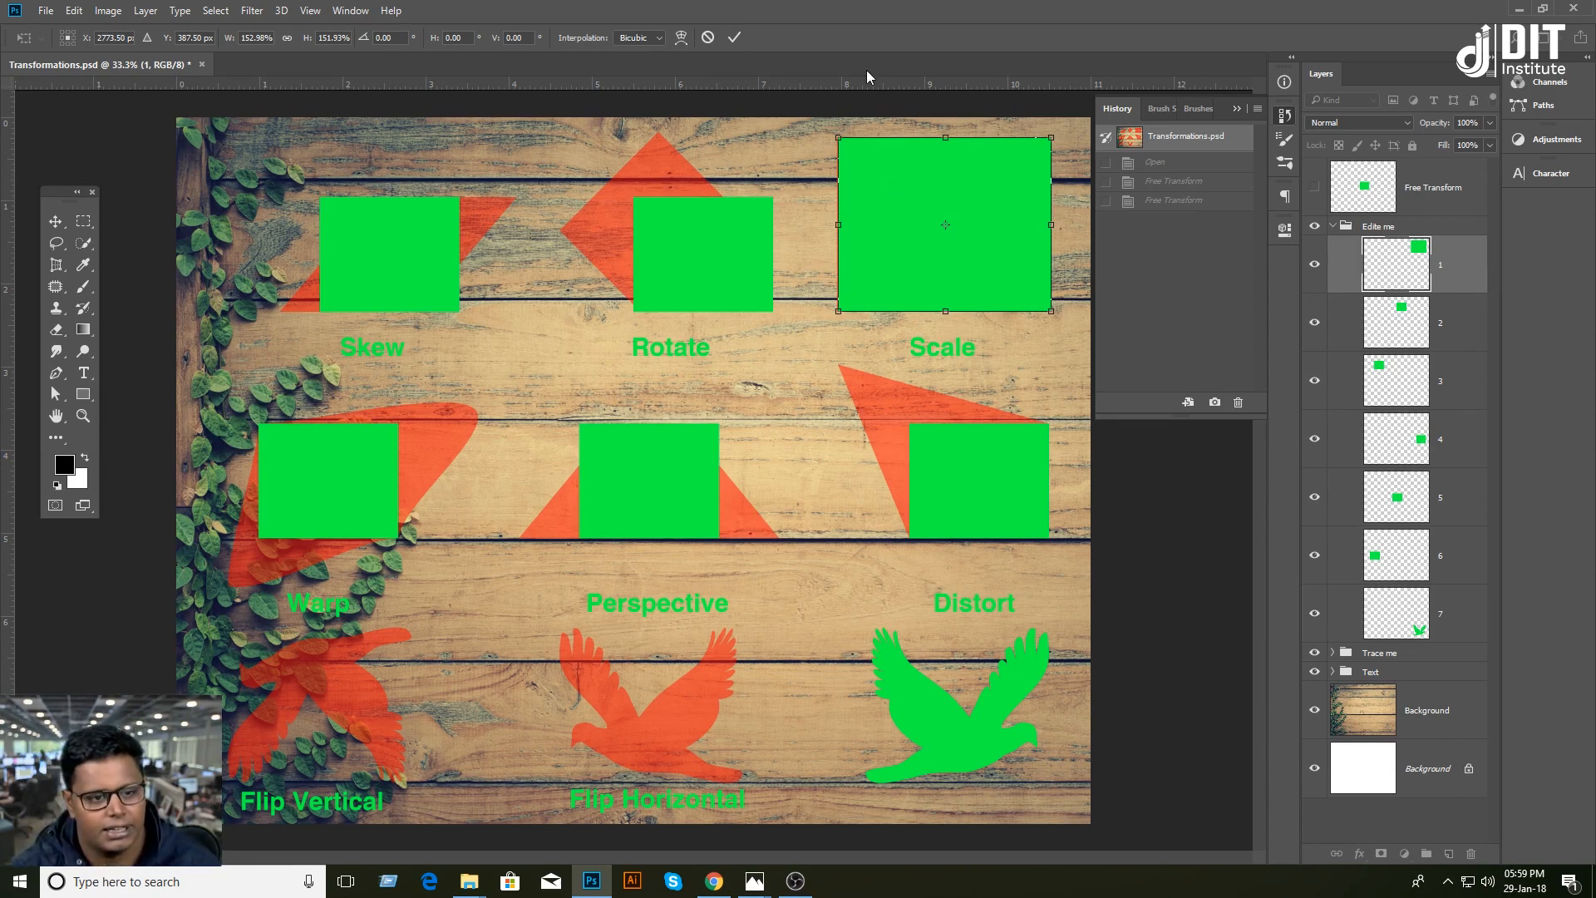
left_click(735, 37)
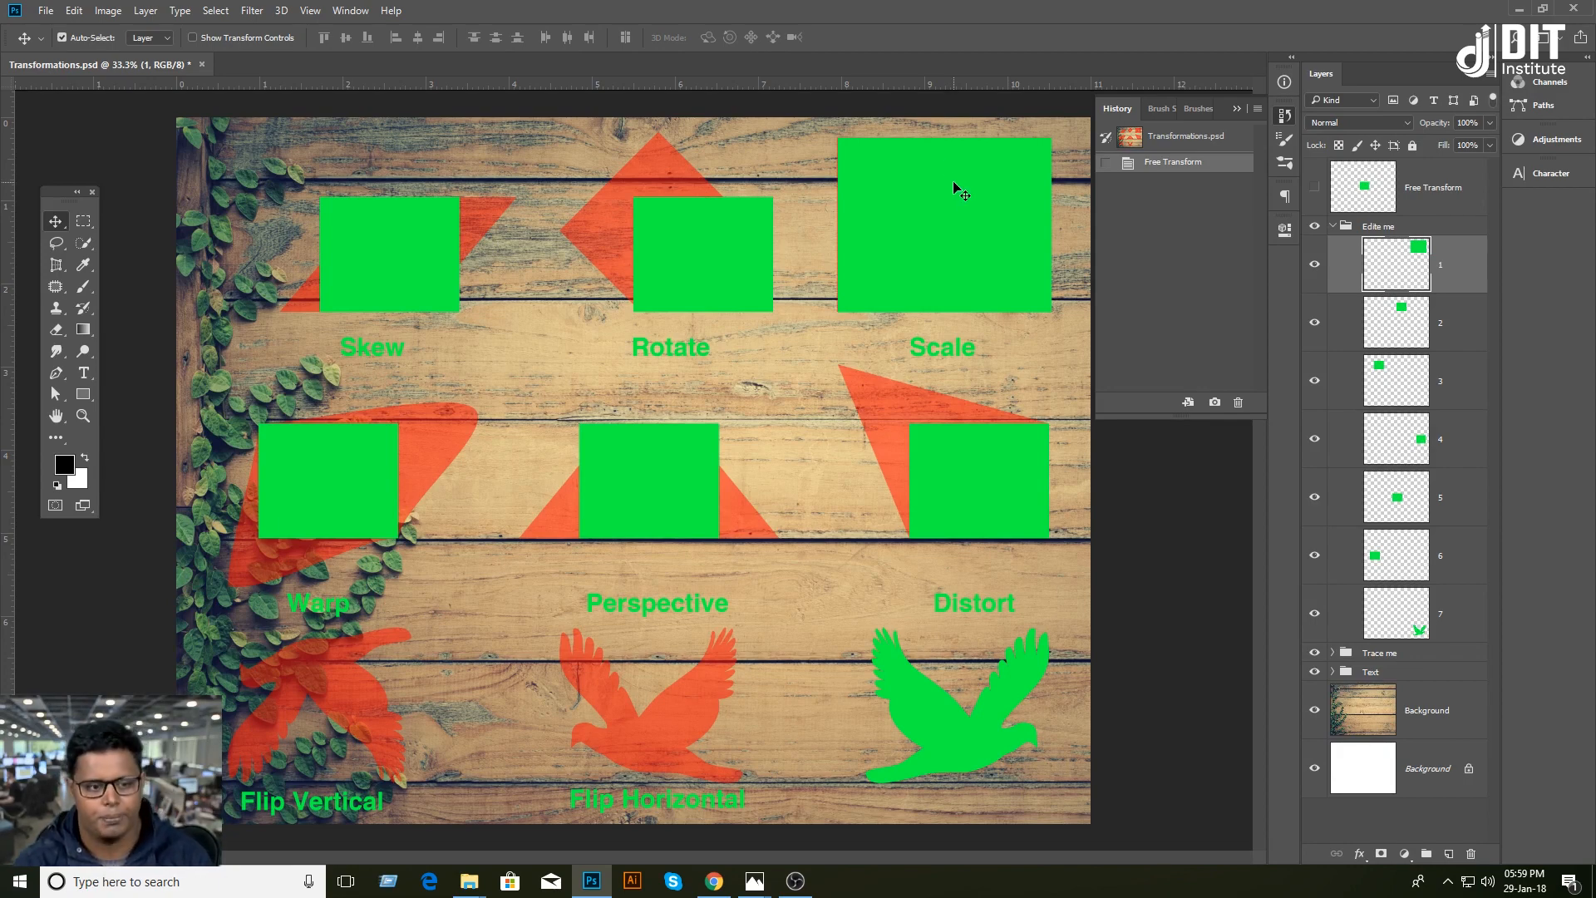
Step: Try to rotate the green rectangle above the Rotate label onto the red diamond with Free Transform, and undo it
left_click(707, 268)
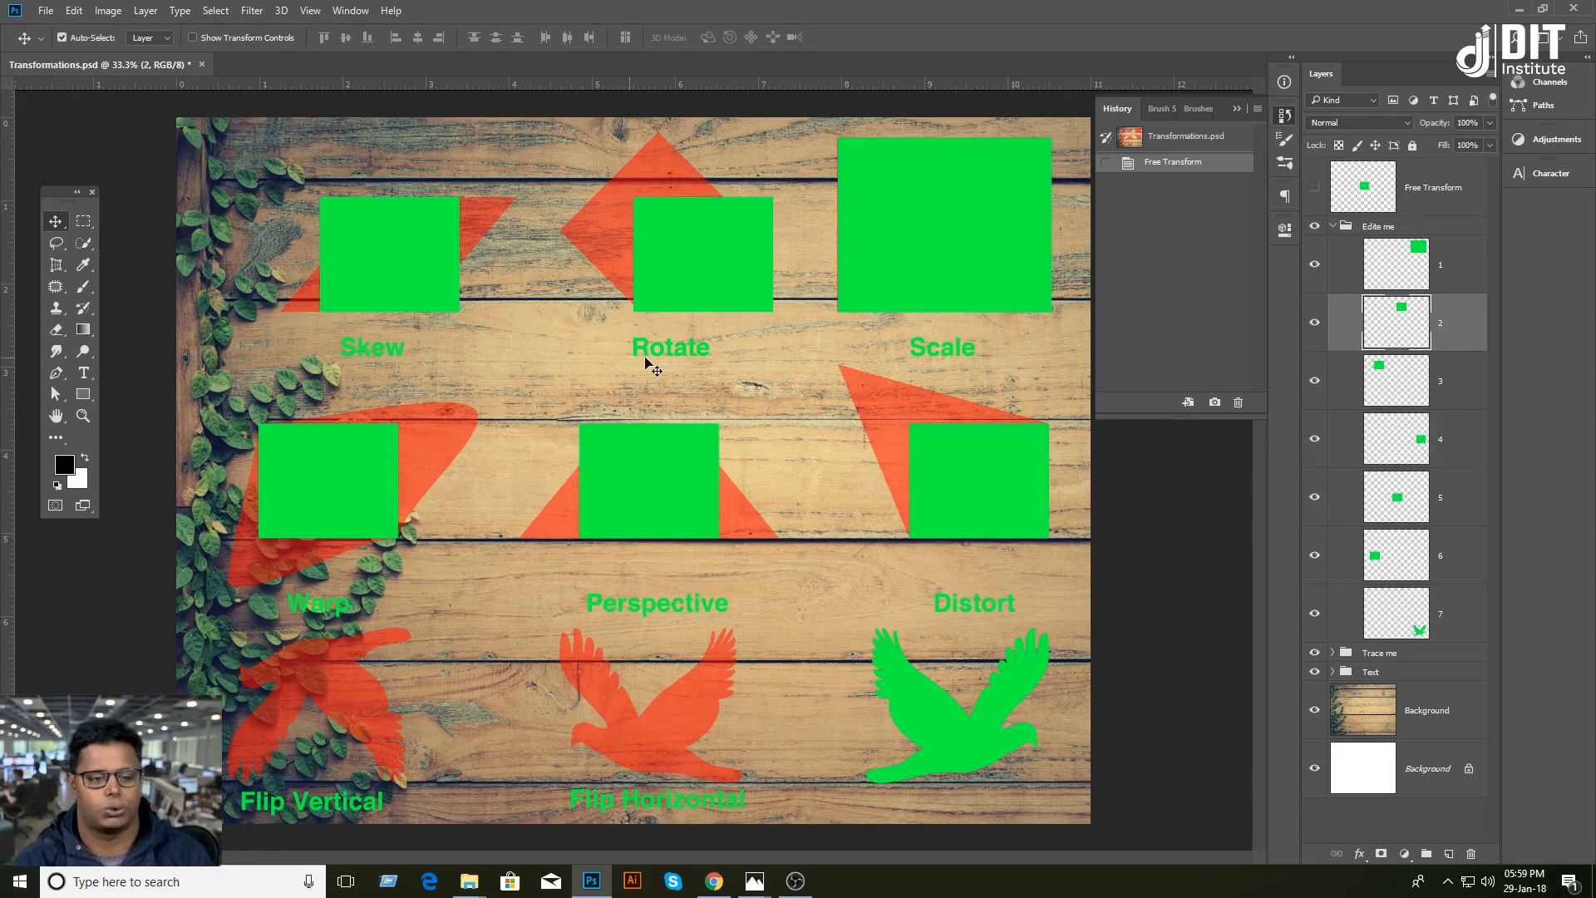
right_click(727, 253)
left_click(724, 250)
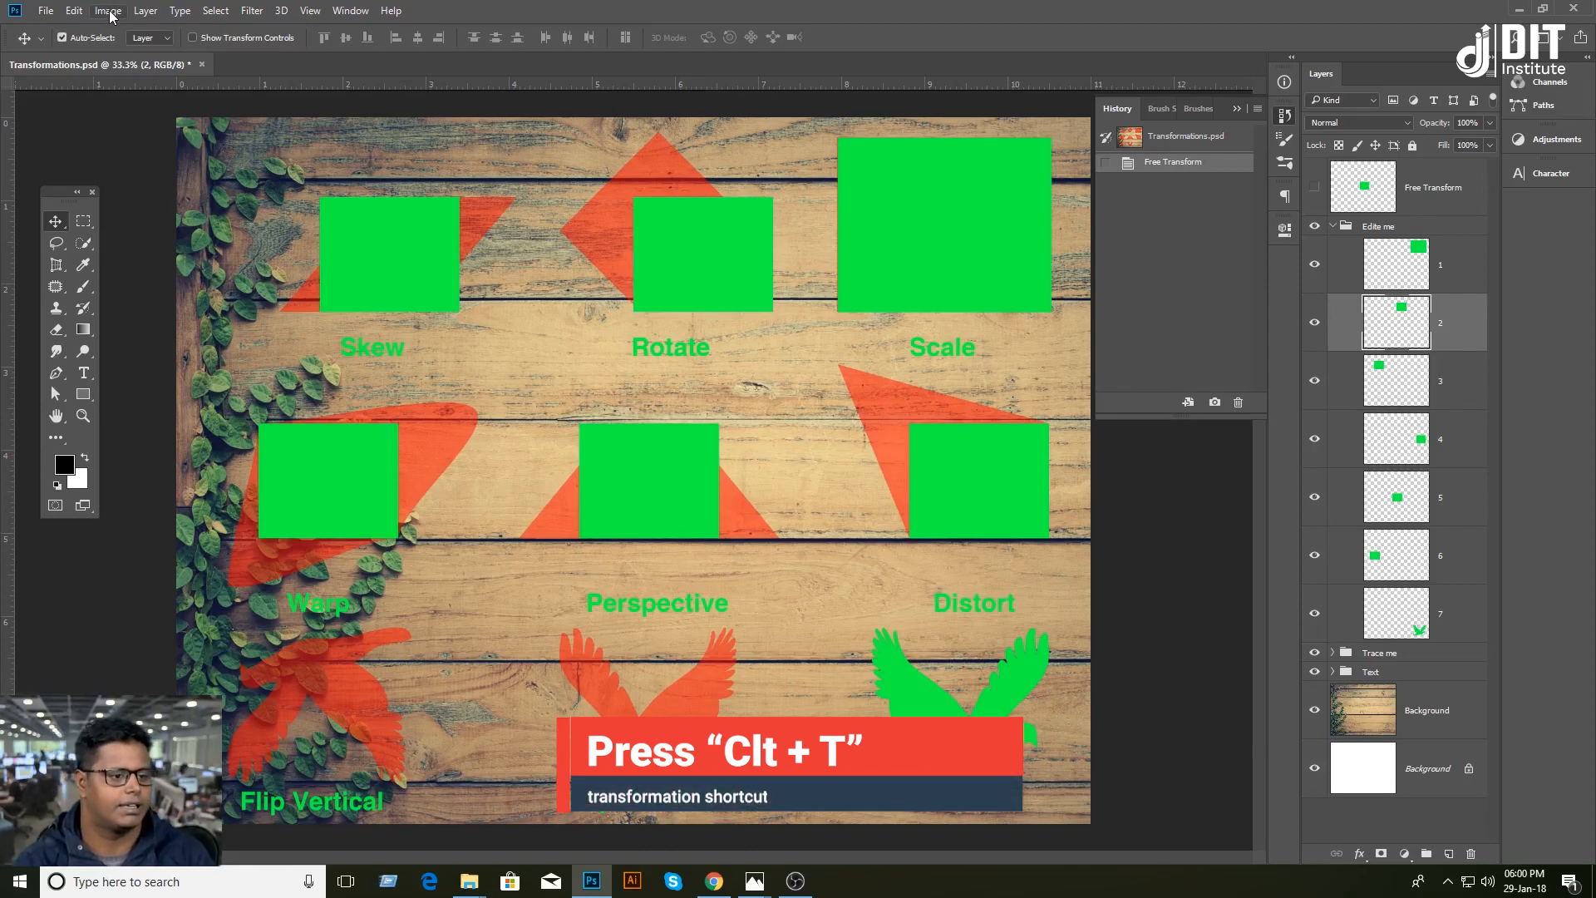
left_click(74, 11)
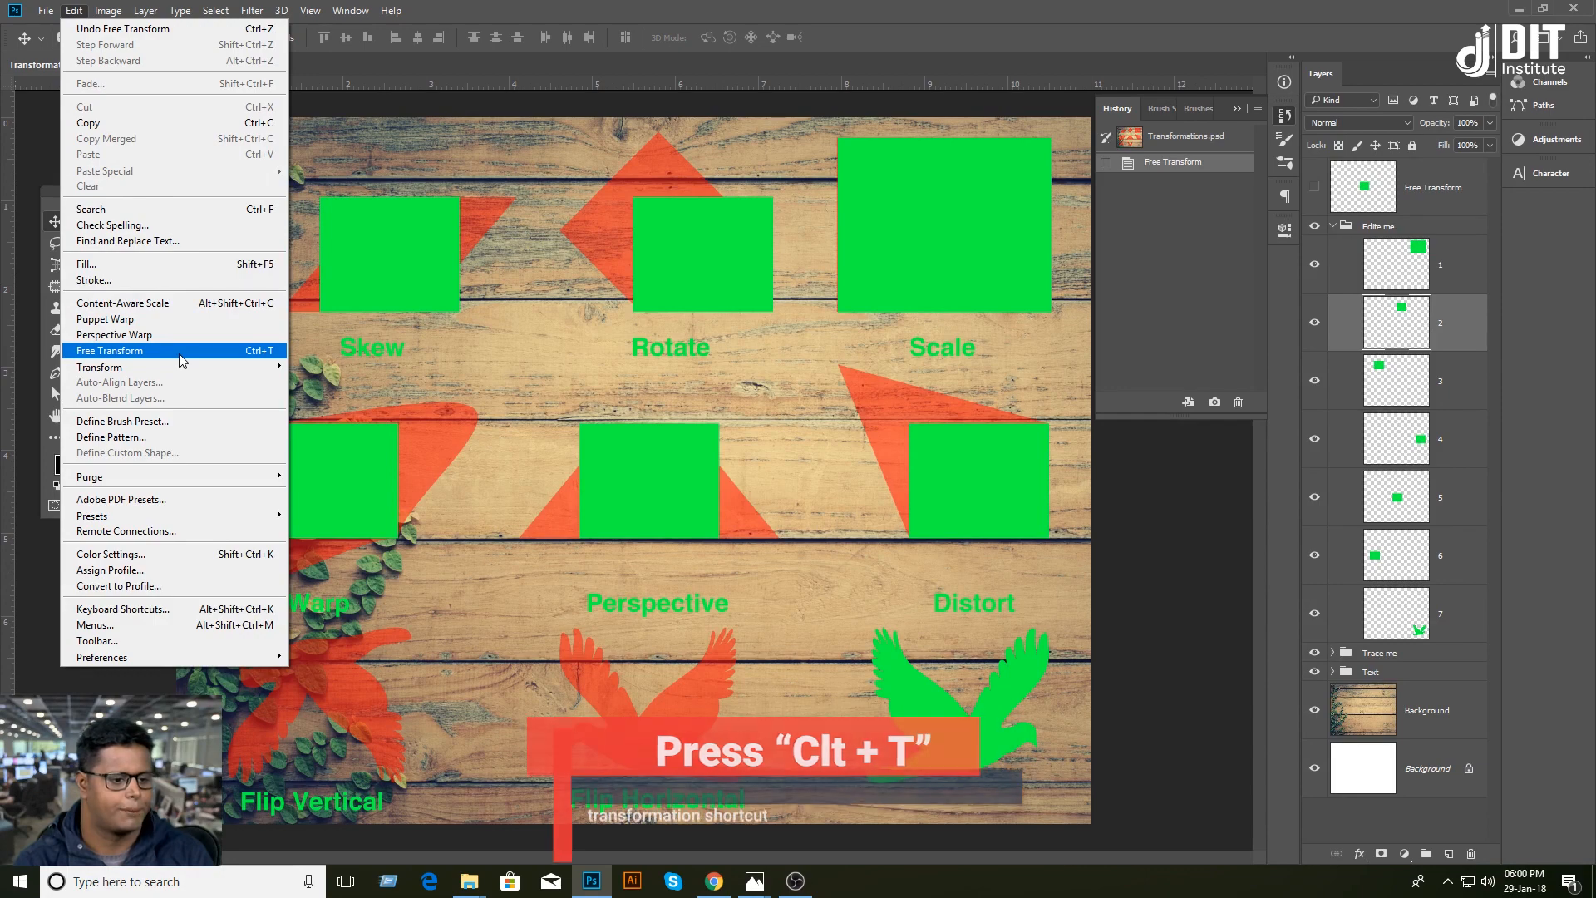
left_click(117, 350)
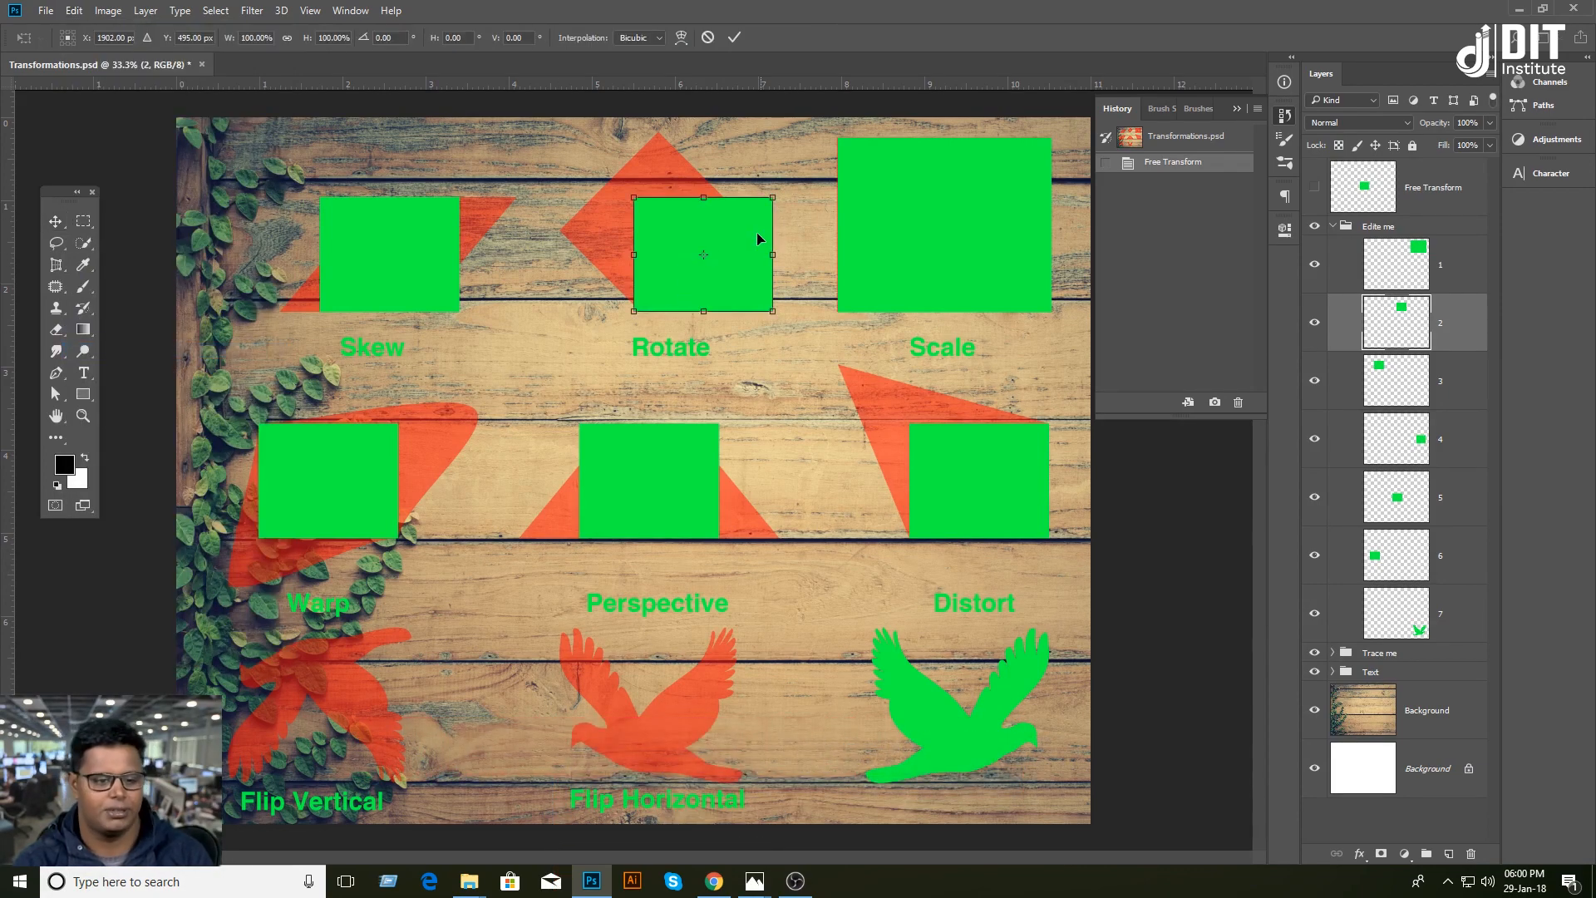
left_click_drag(787, 186, 748, 213)
left_click_drag(749, 213, 594, 223)
key("Return")
key("ctrl+z")
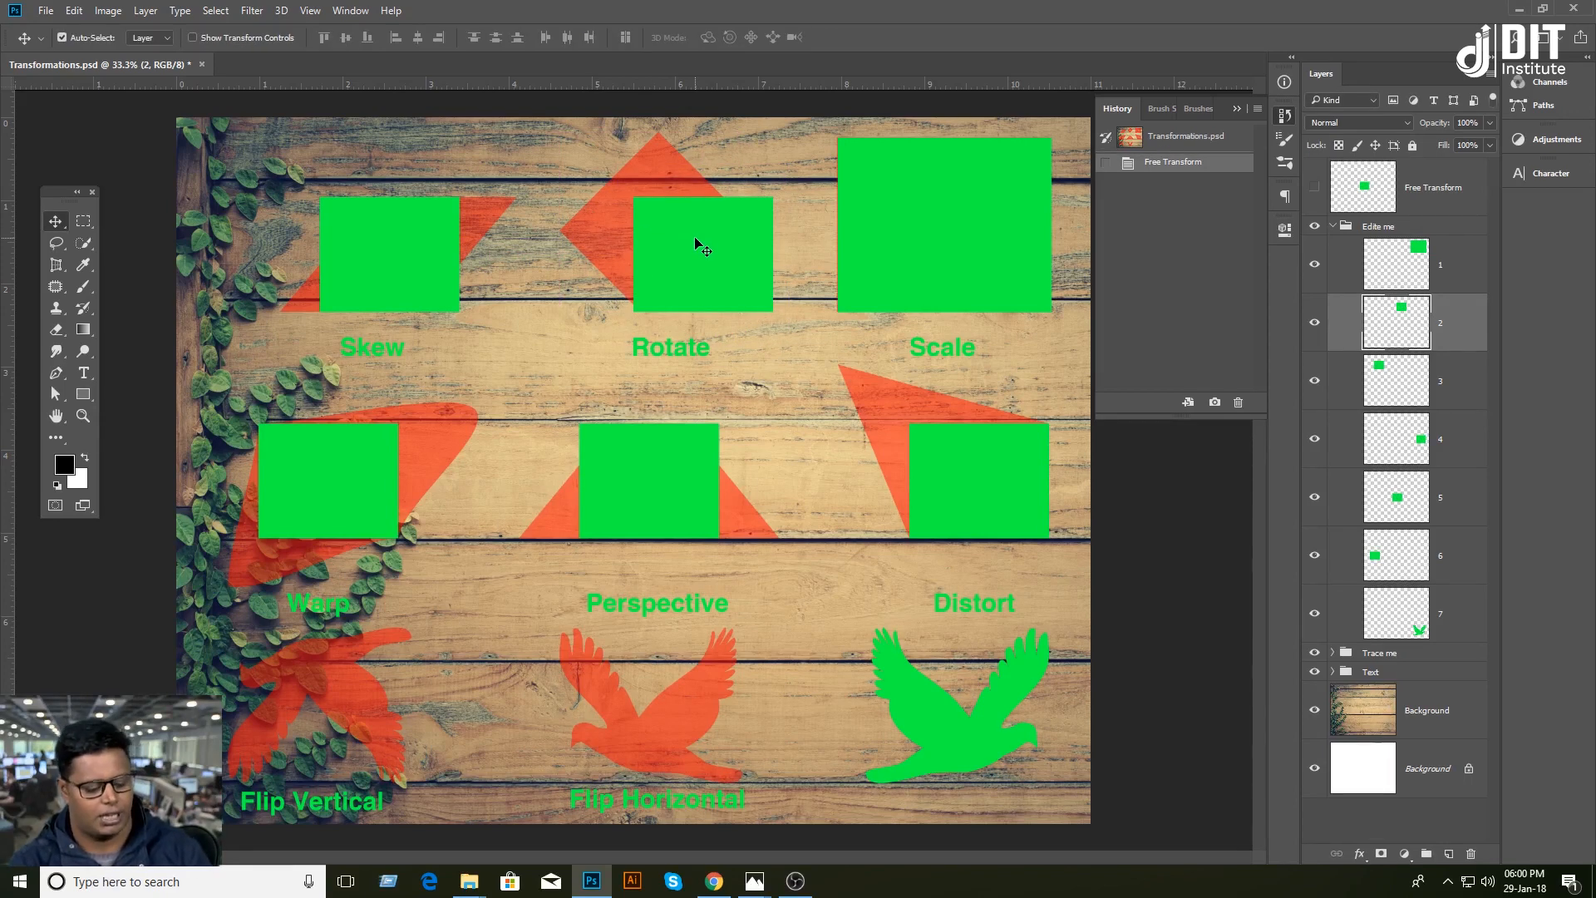
Step: Start a Rotate transform on the green rectangle above the Rotate label and place its reference point on the lower-left corner
key("ctrl+t")
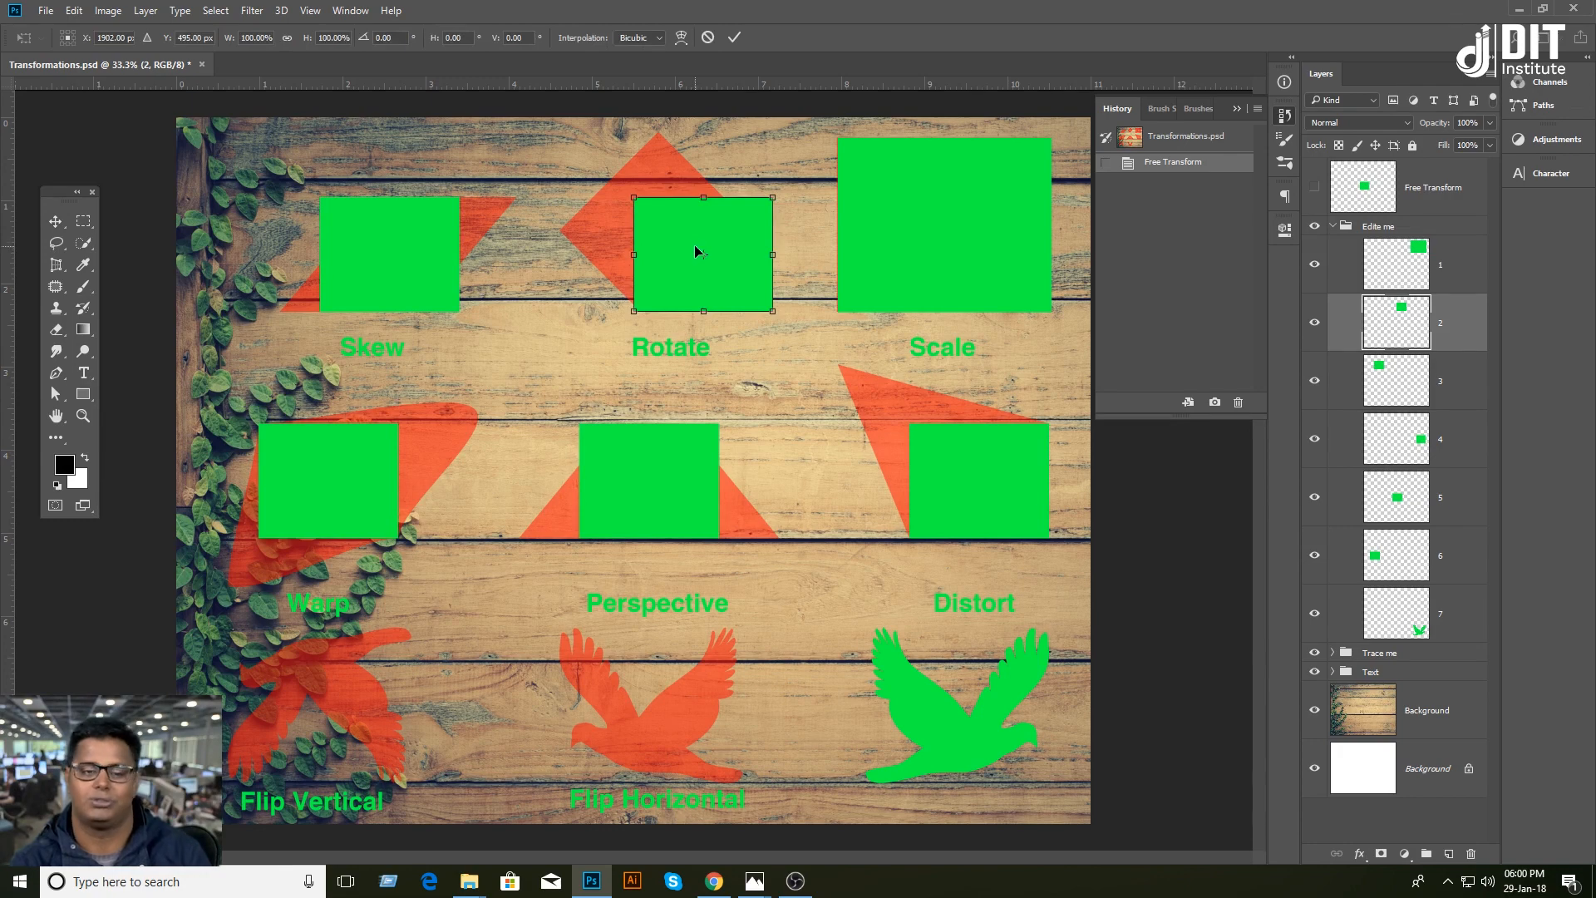
left_click(75, 12)
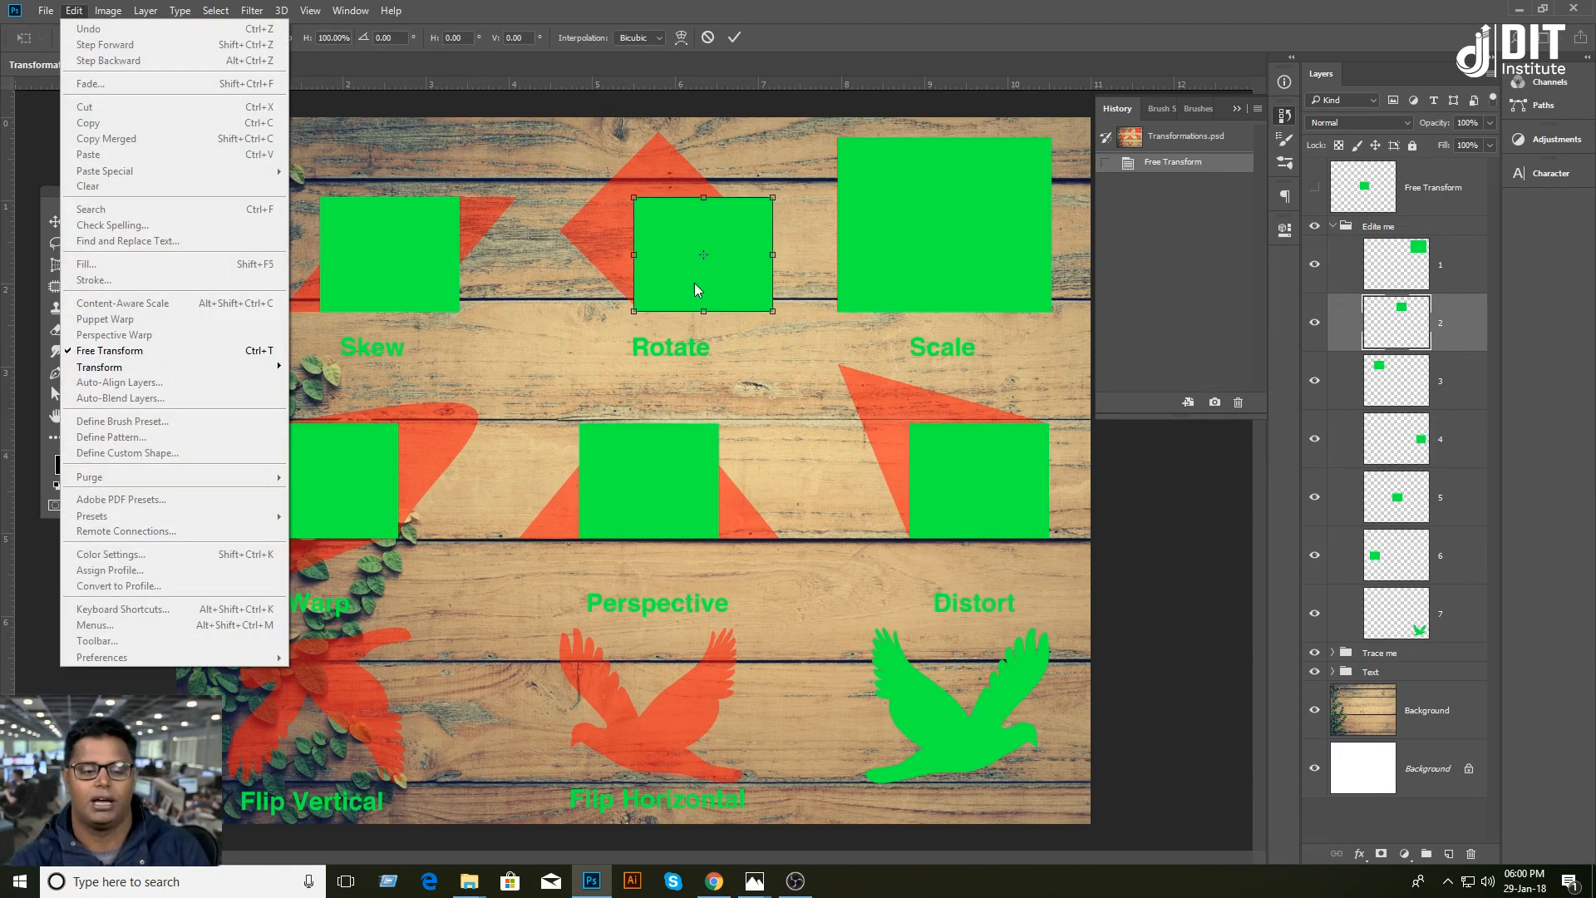
left_click(739, 276)
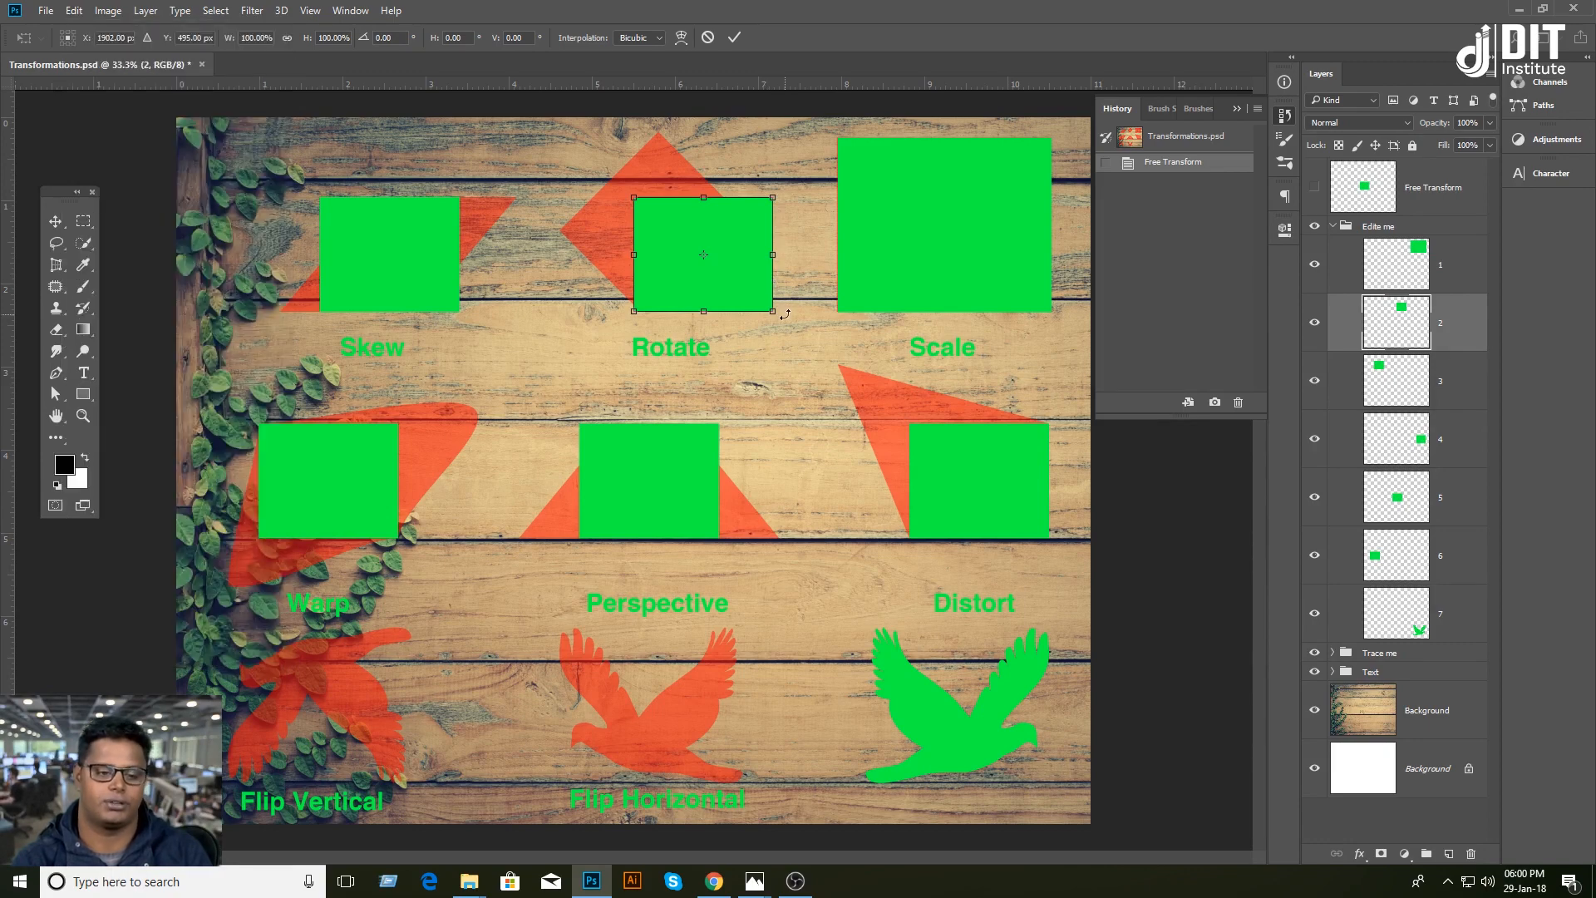
right_click(696, 259)
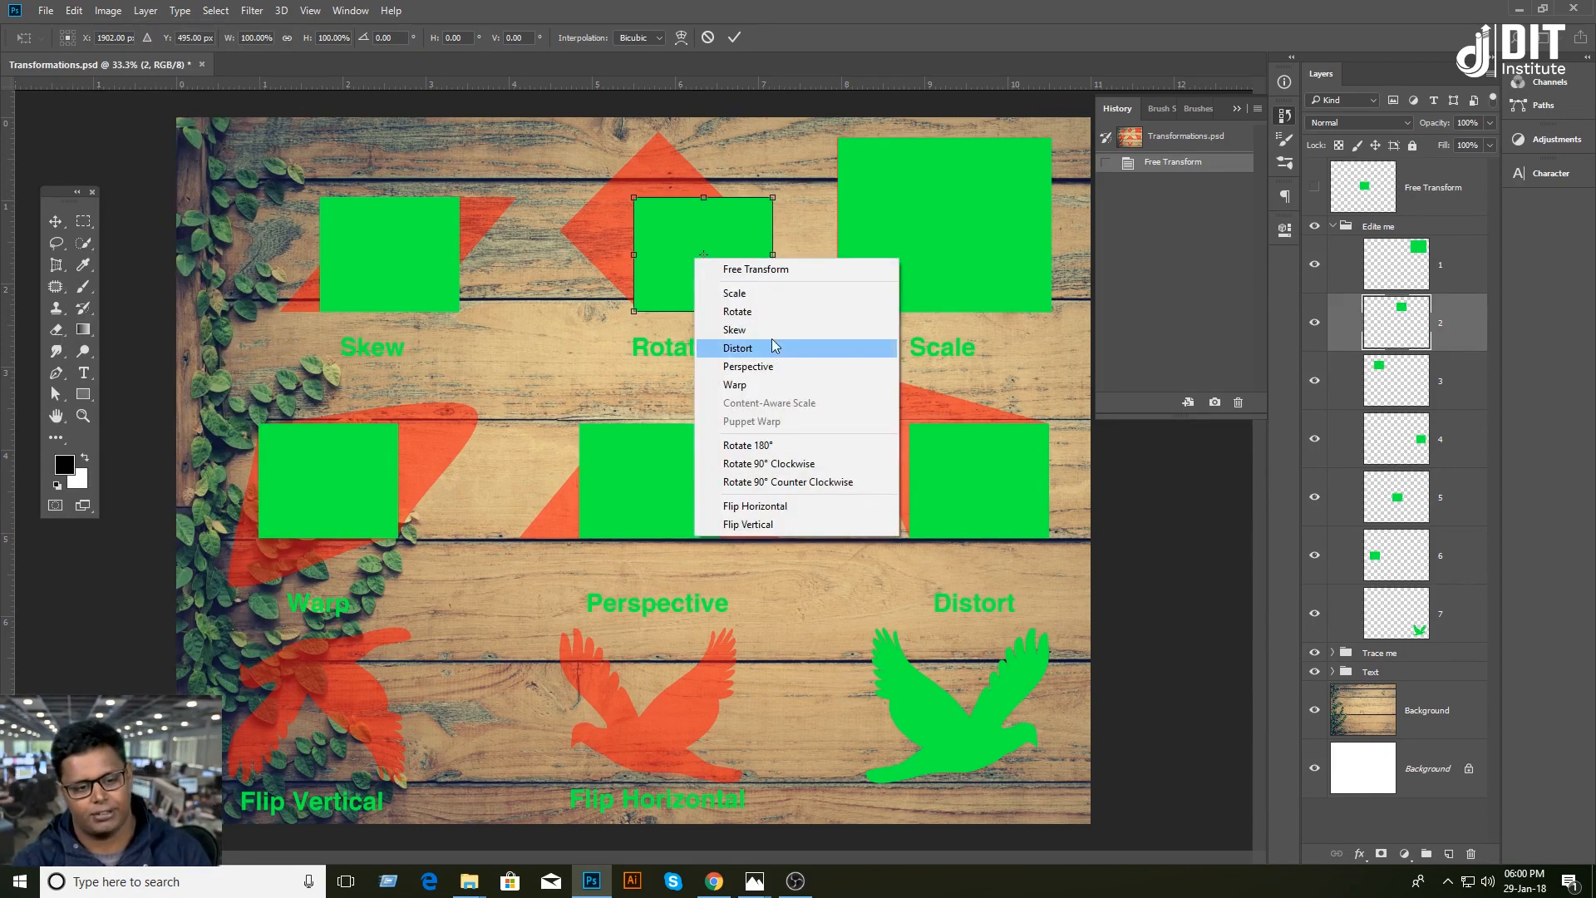
right_click(676, 234)
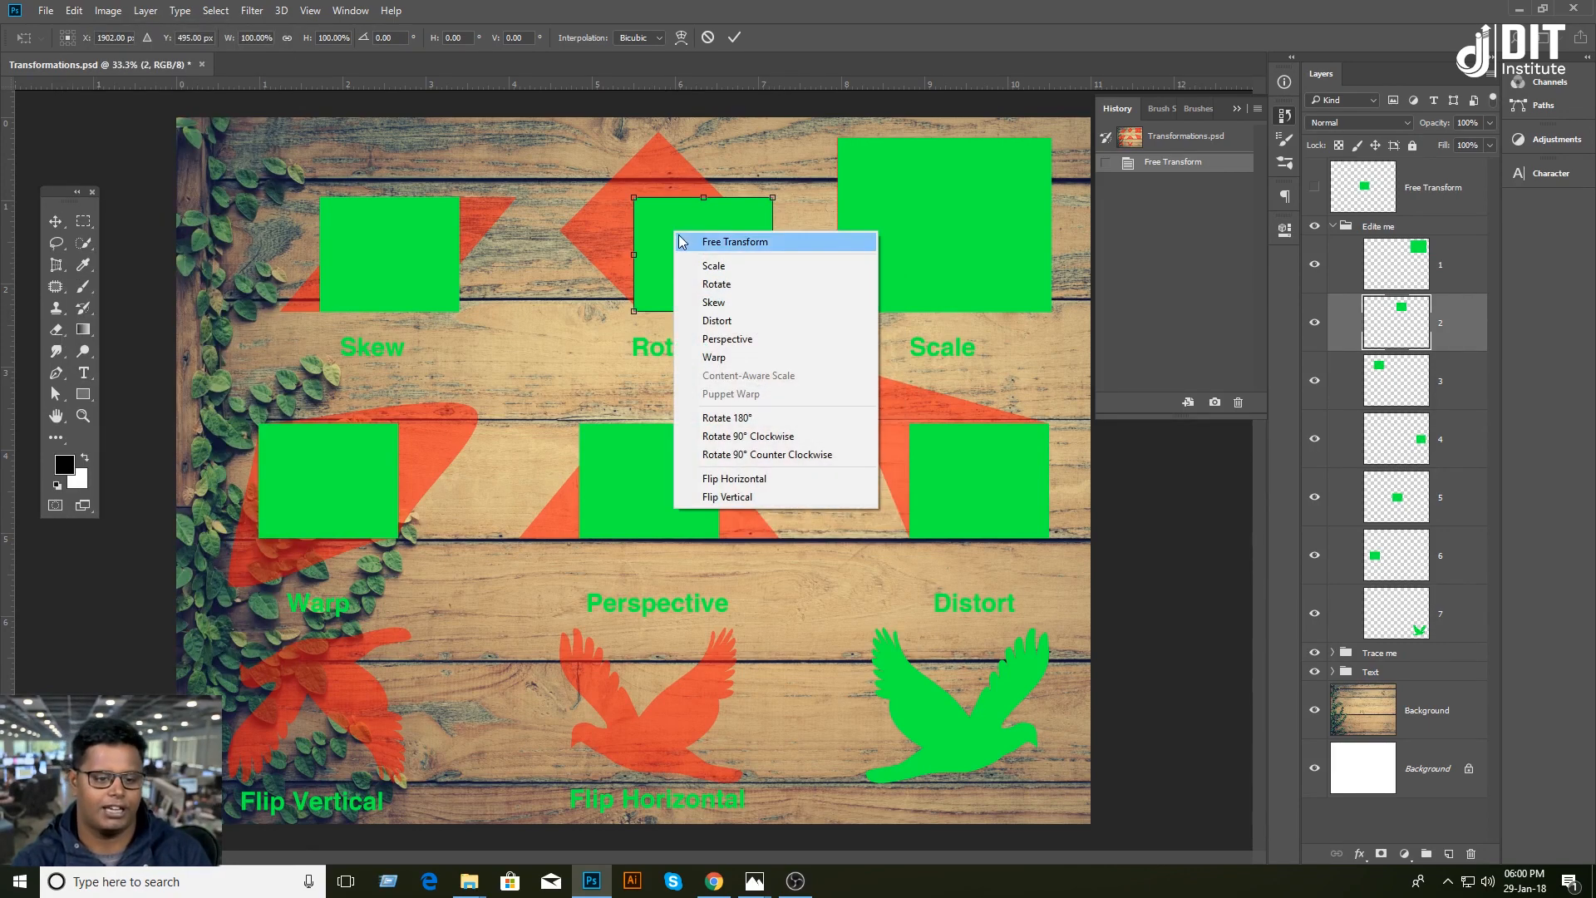
left_click(743, 287)
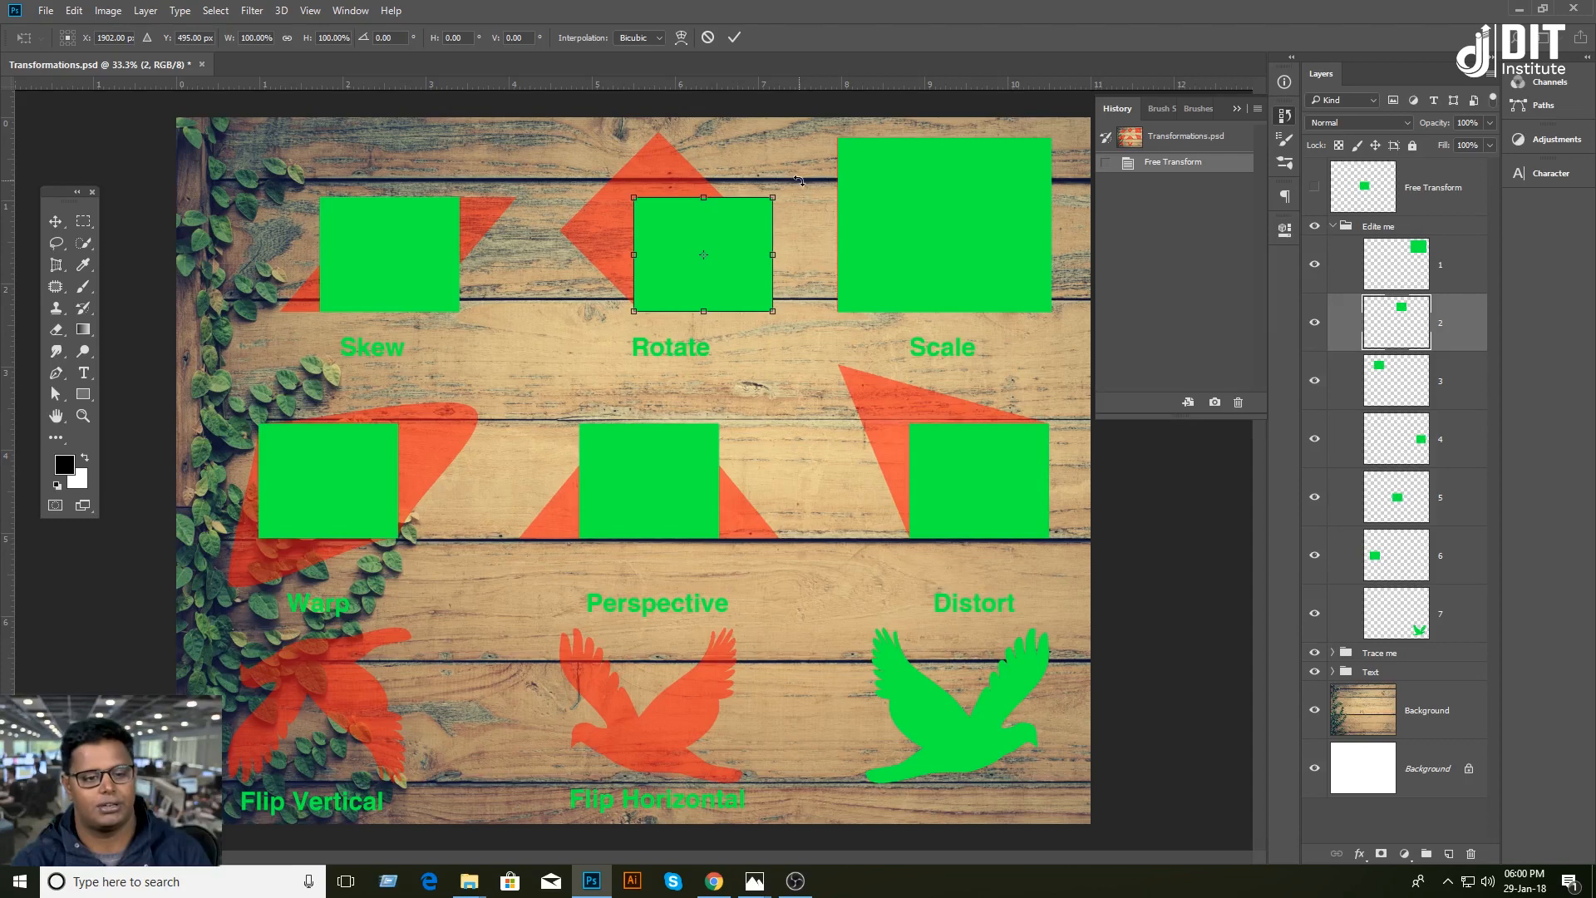
mouse_move(792, 174)
left_mouse_down()
mouse_move(749, 133)
mouse_move(798, 140)
mouse_move(797, 182)
left_mouse_up()
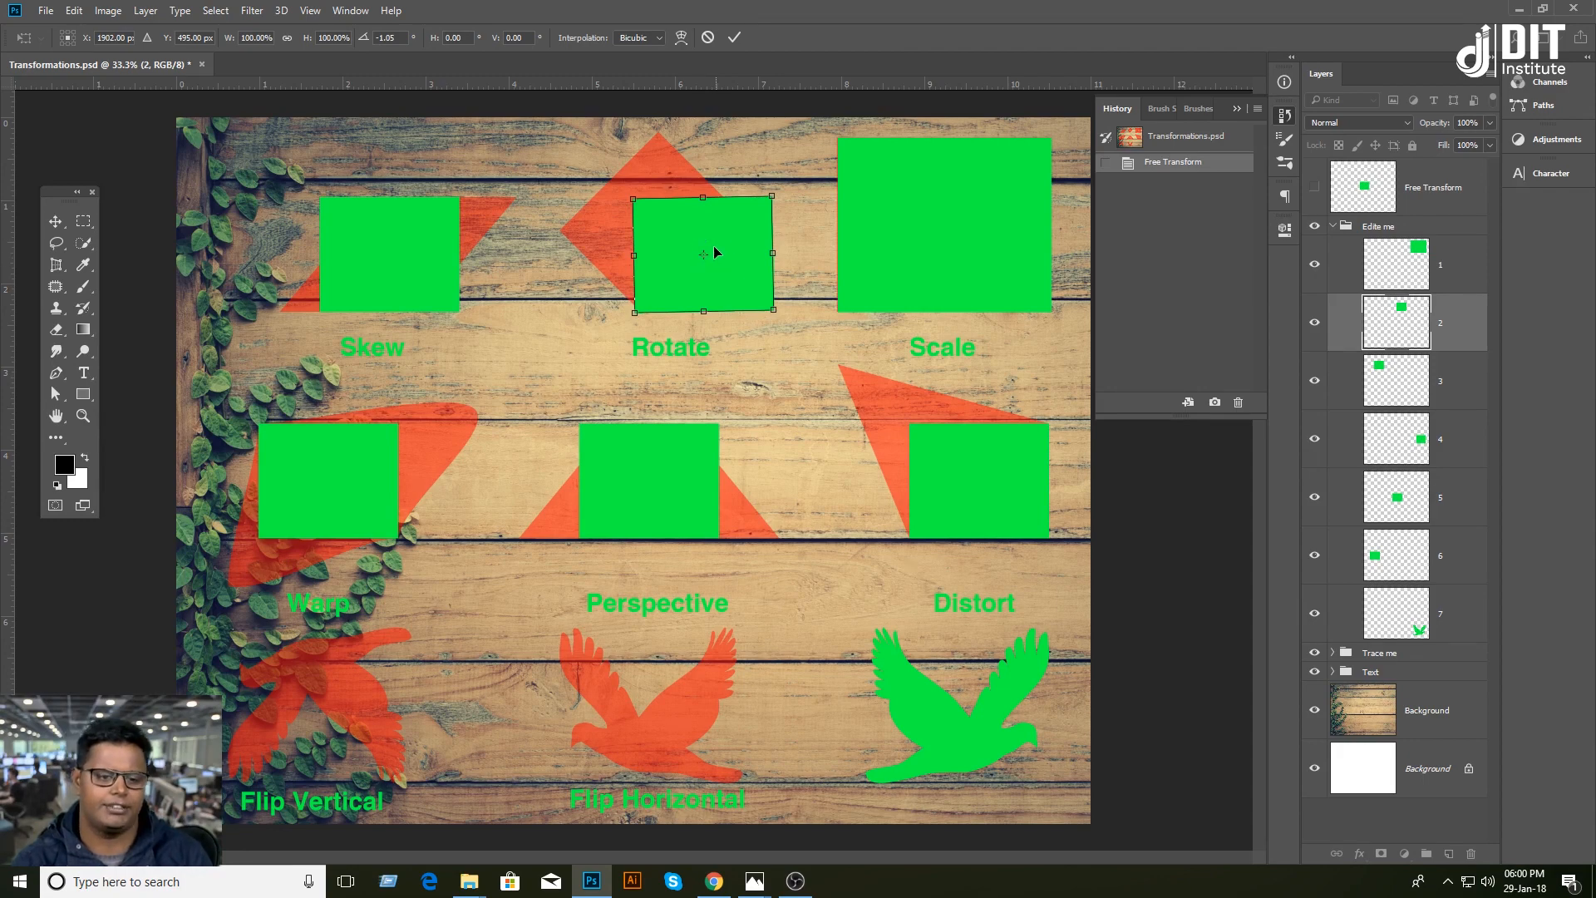
left_click_drag(705, 259, 635, 313)
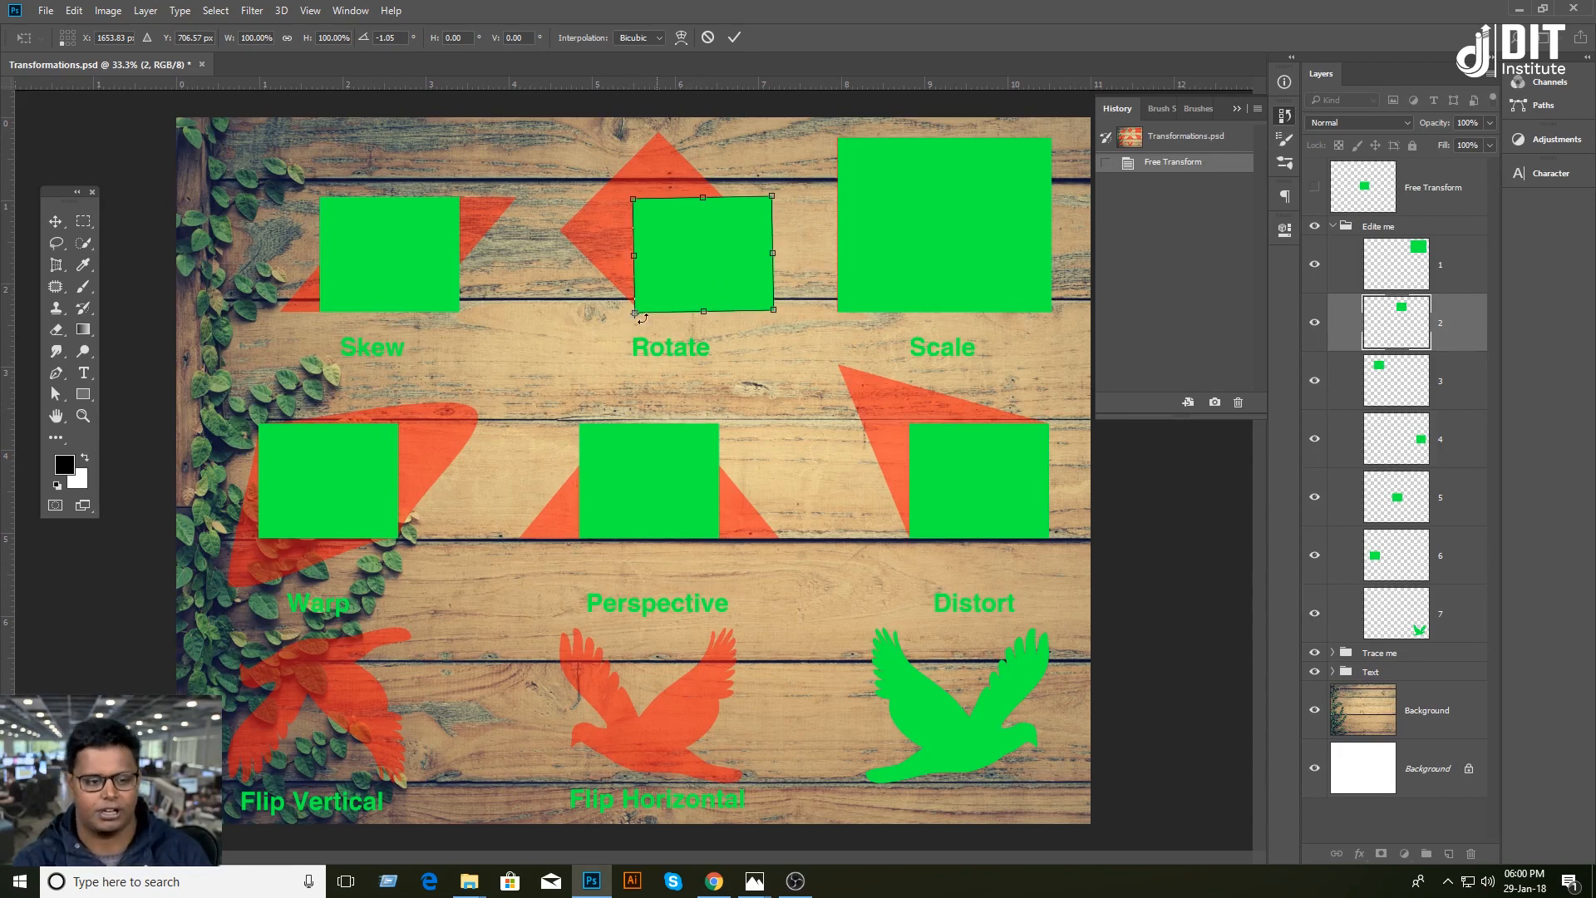
Step: Rotate the green rectangle to about -45° around that corner, apply it, and move it onto the red diamond
left_click_drag(787, 177, 669, 166)
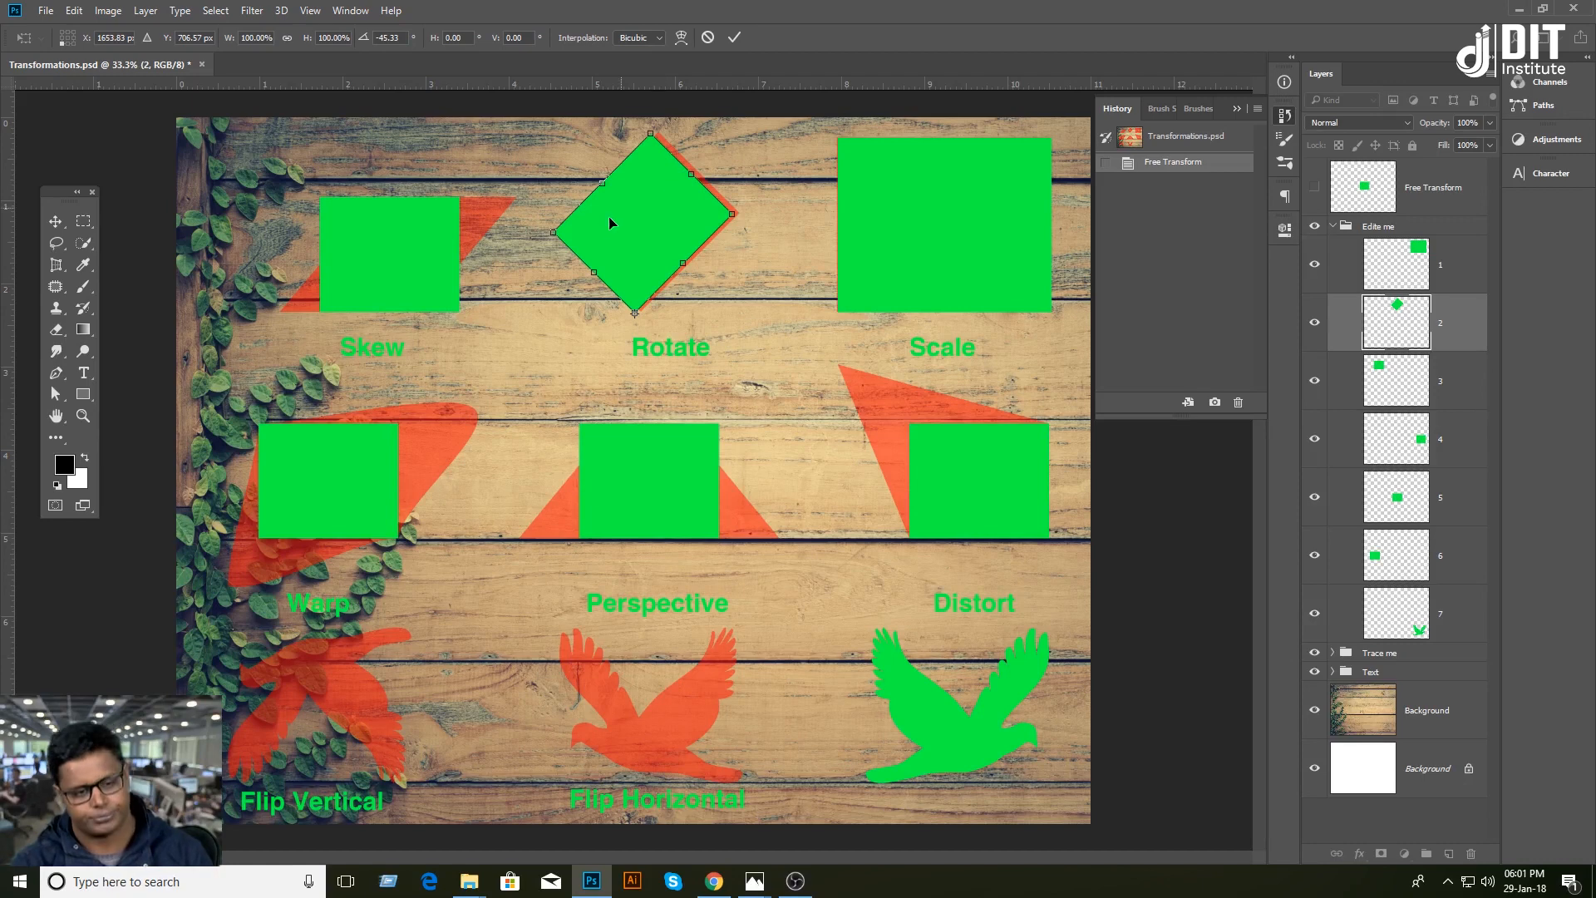
key("Return")
left_click_drag(596, 221, 603, 219)
Step: Select the green rectangle above the Skew label and toggle layer 3's visibility to compare it with the red parallelogram
right_click(397, 237)
left_click(382, 241)
left_click(374, 240)
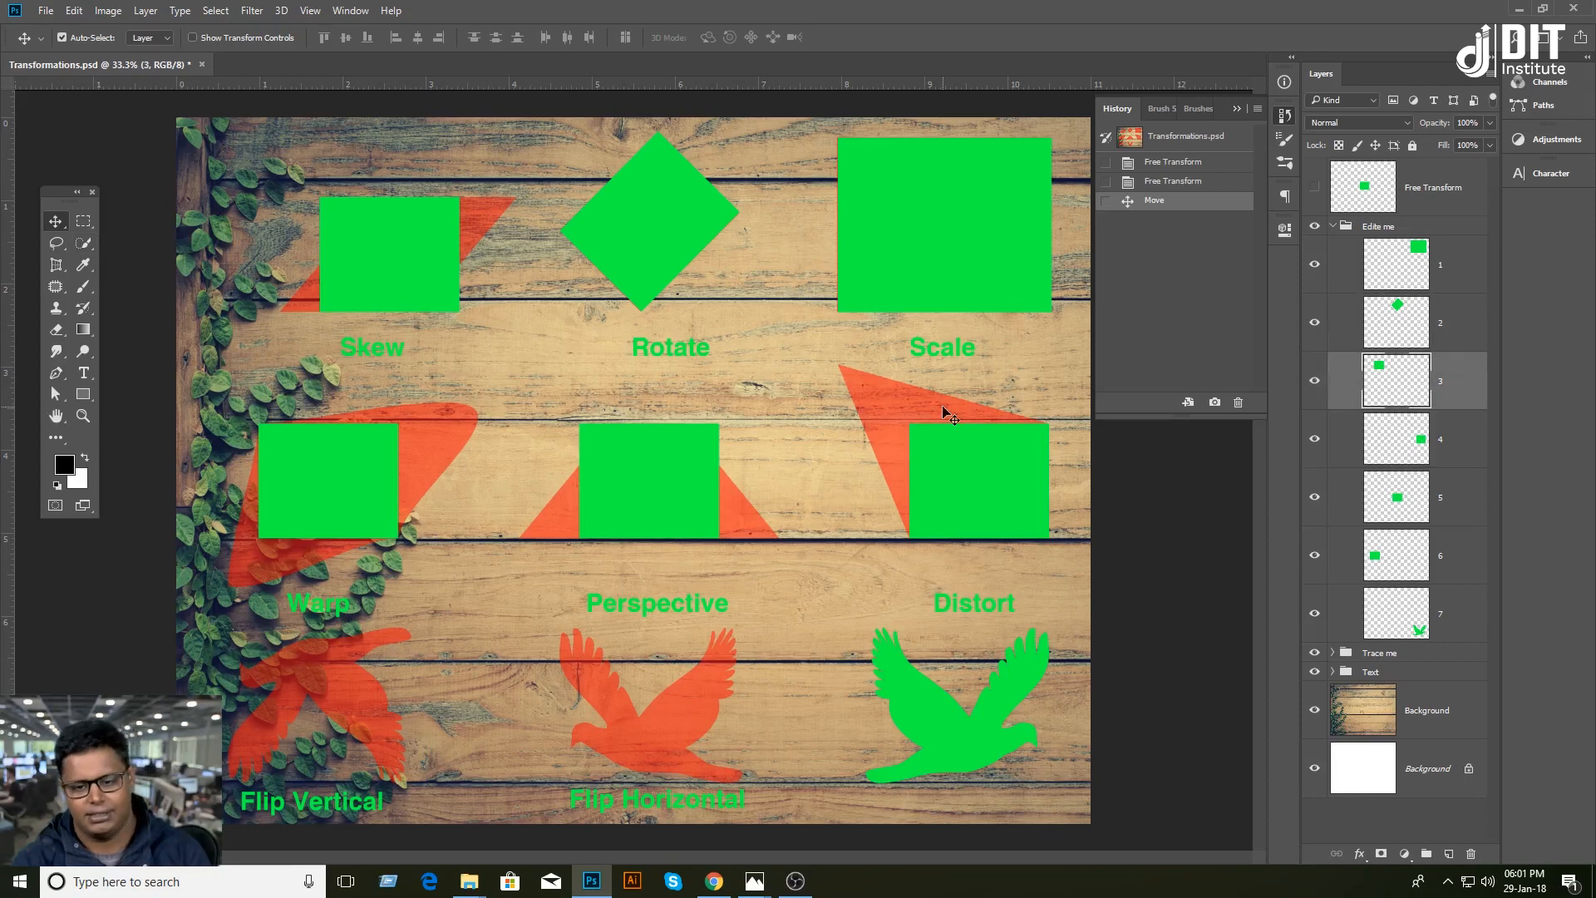
left_click(1315, 381)
left_click(1315, 383)
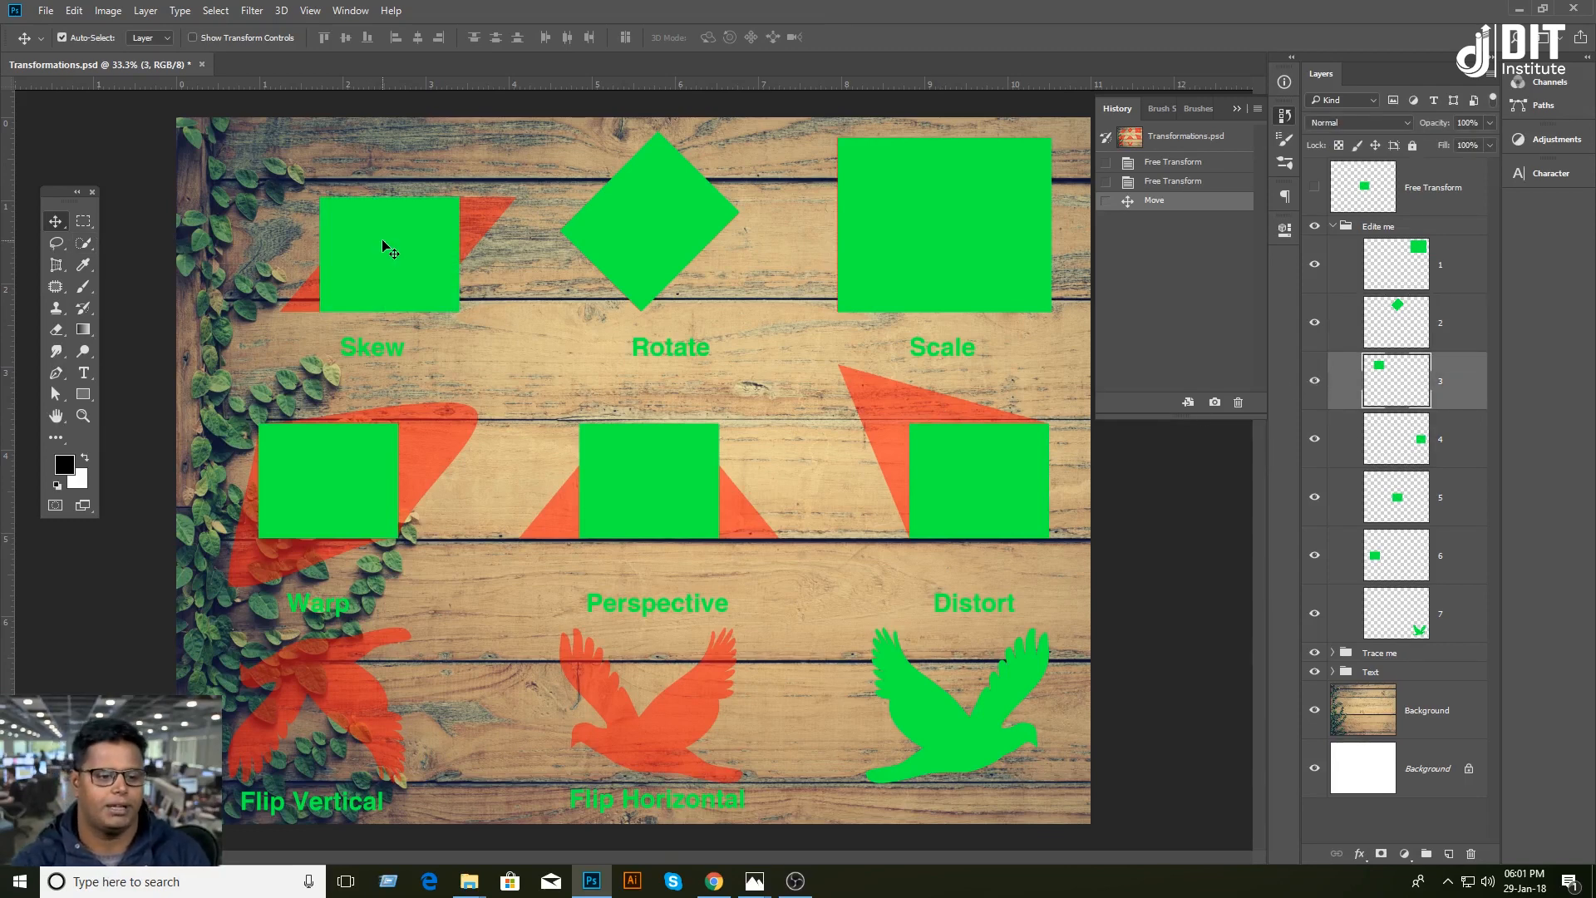
left_click(1316, 382)
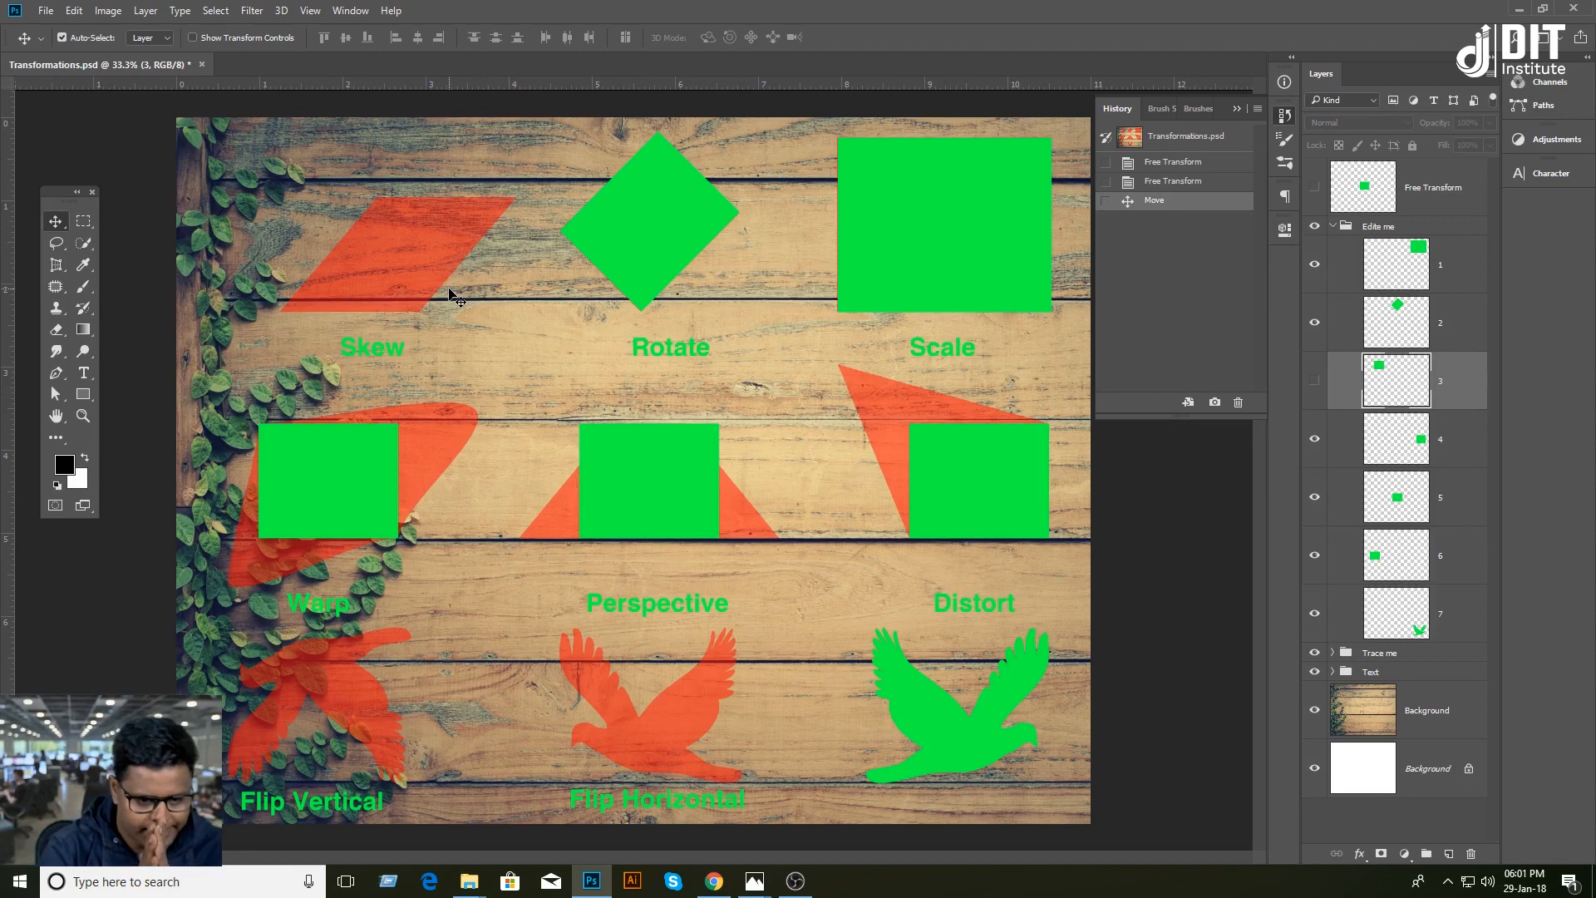
left_click(1315, 385)
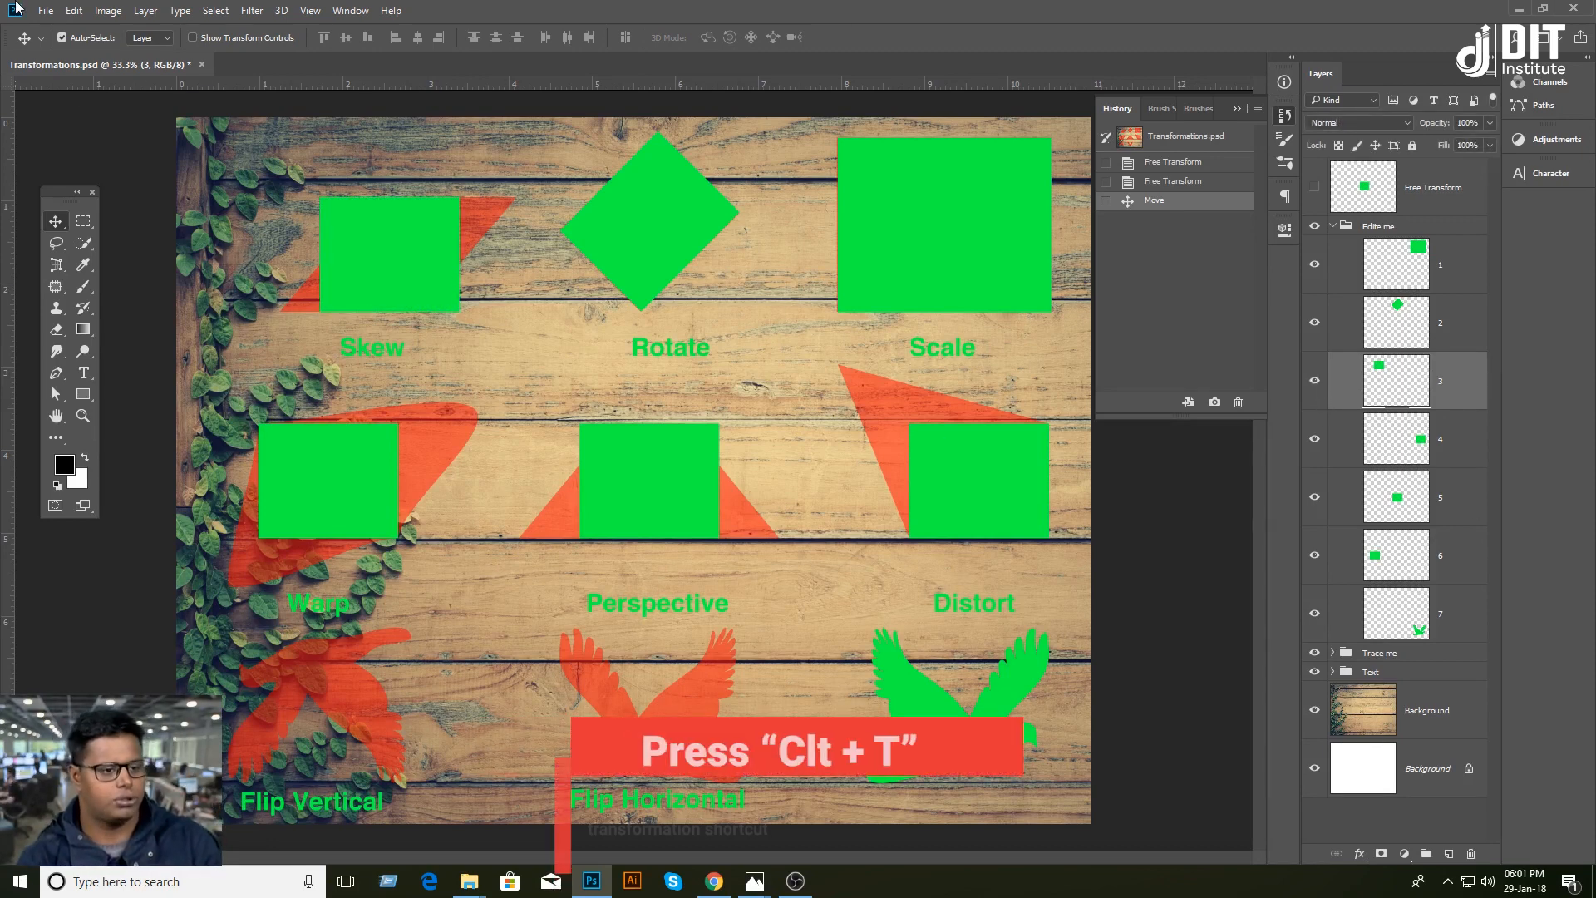
Step: Skew the green rectangle horizontally to about -41°, matching both edges to the red parallelogram, and apply the transform
left_click(78, 13)
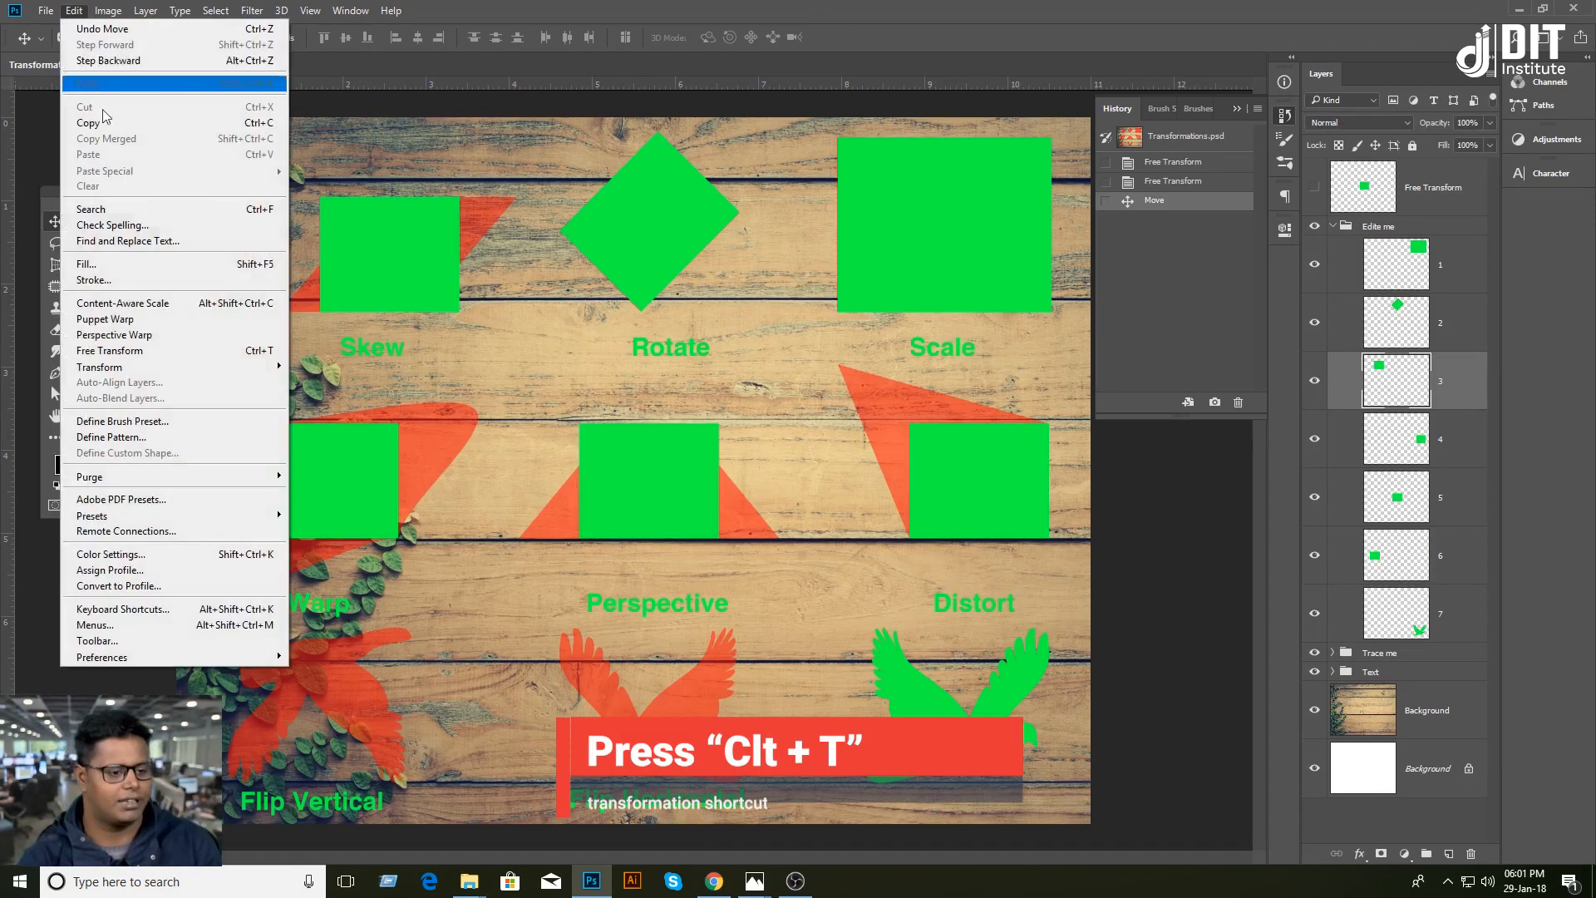
left_click(181, 353)
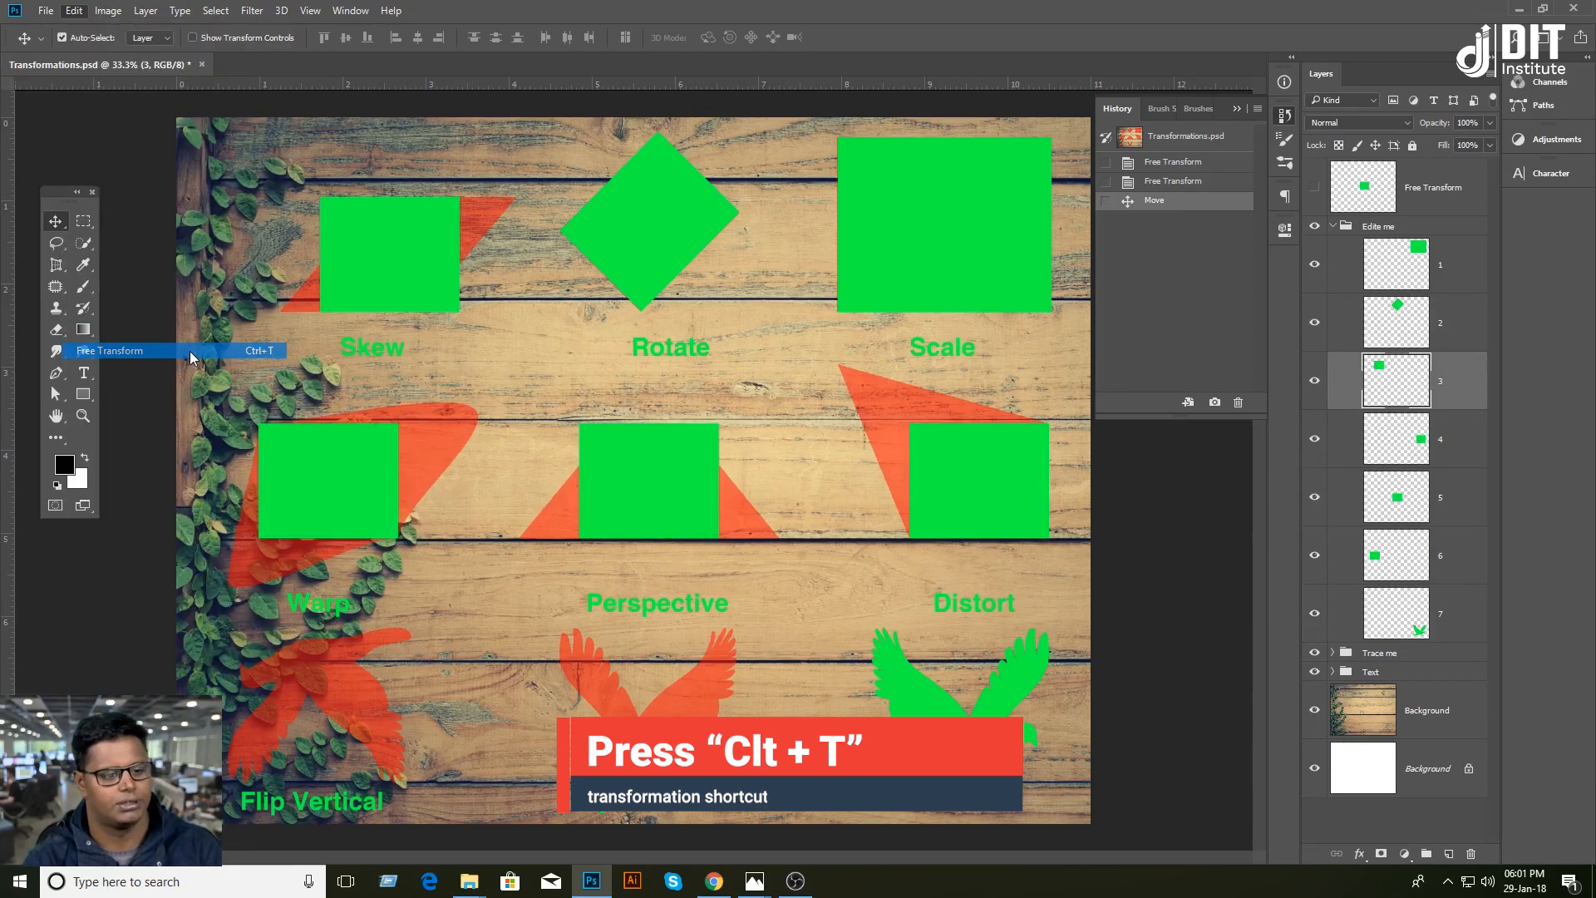
right_click(401, 211)
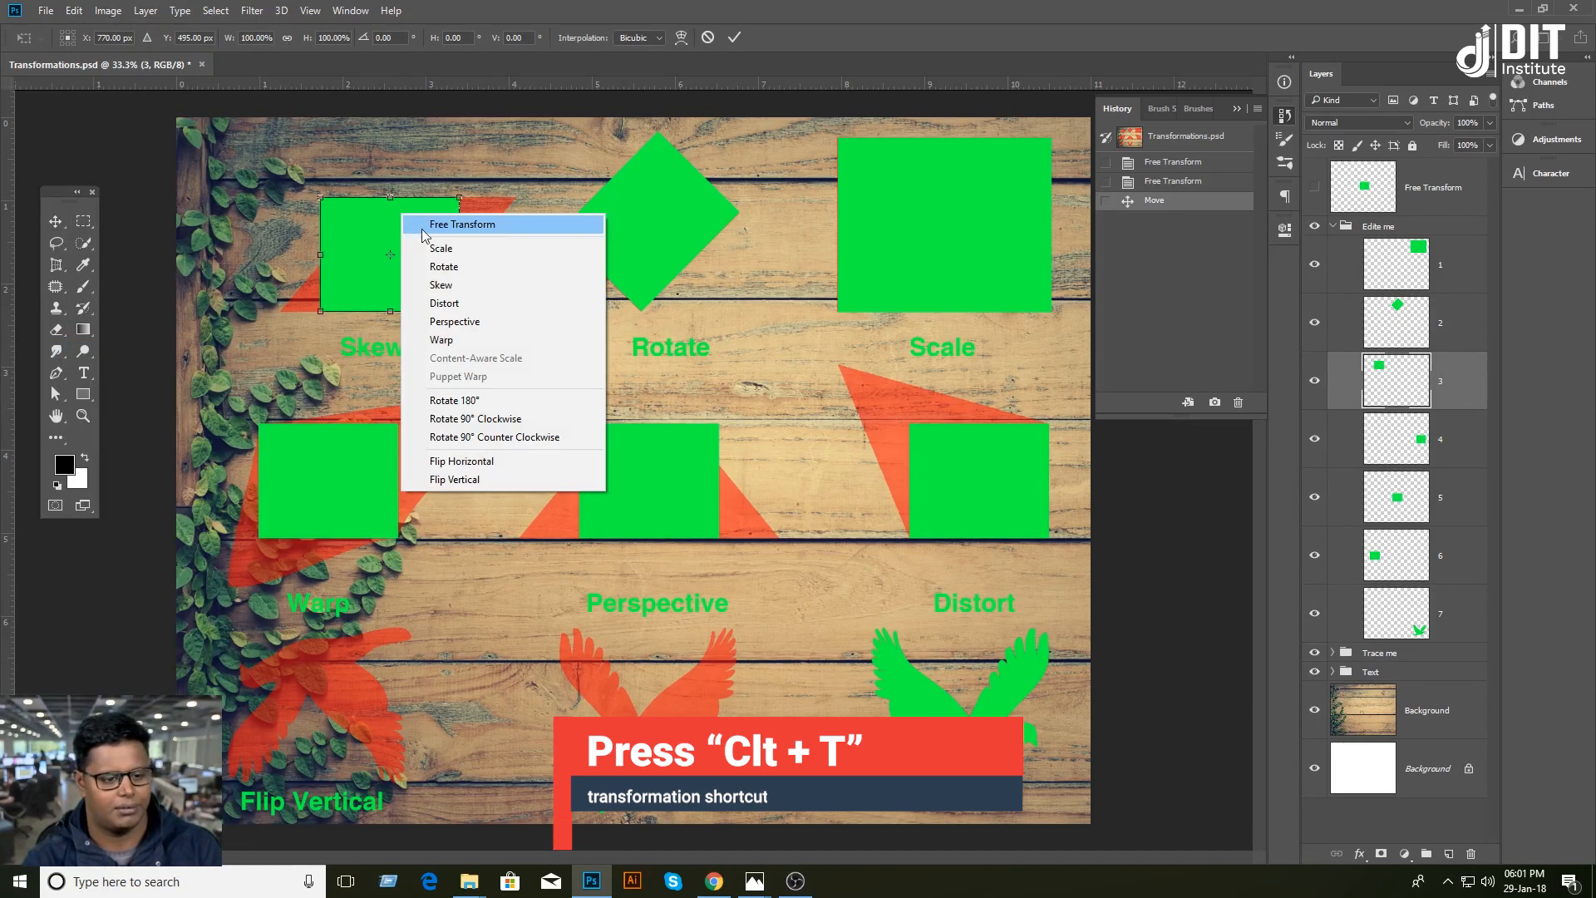
left_click(480, 288)
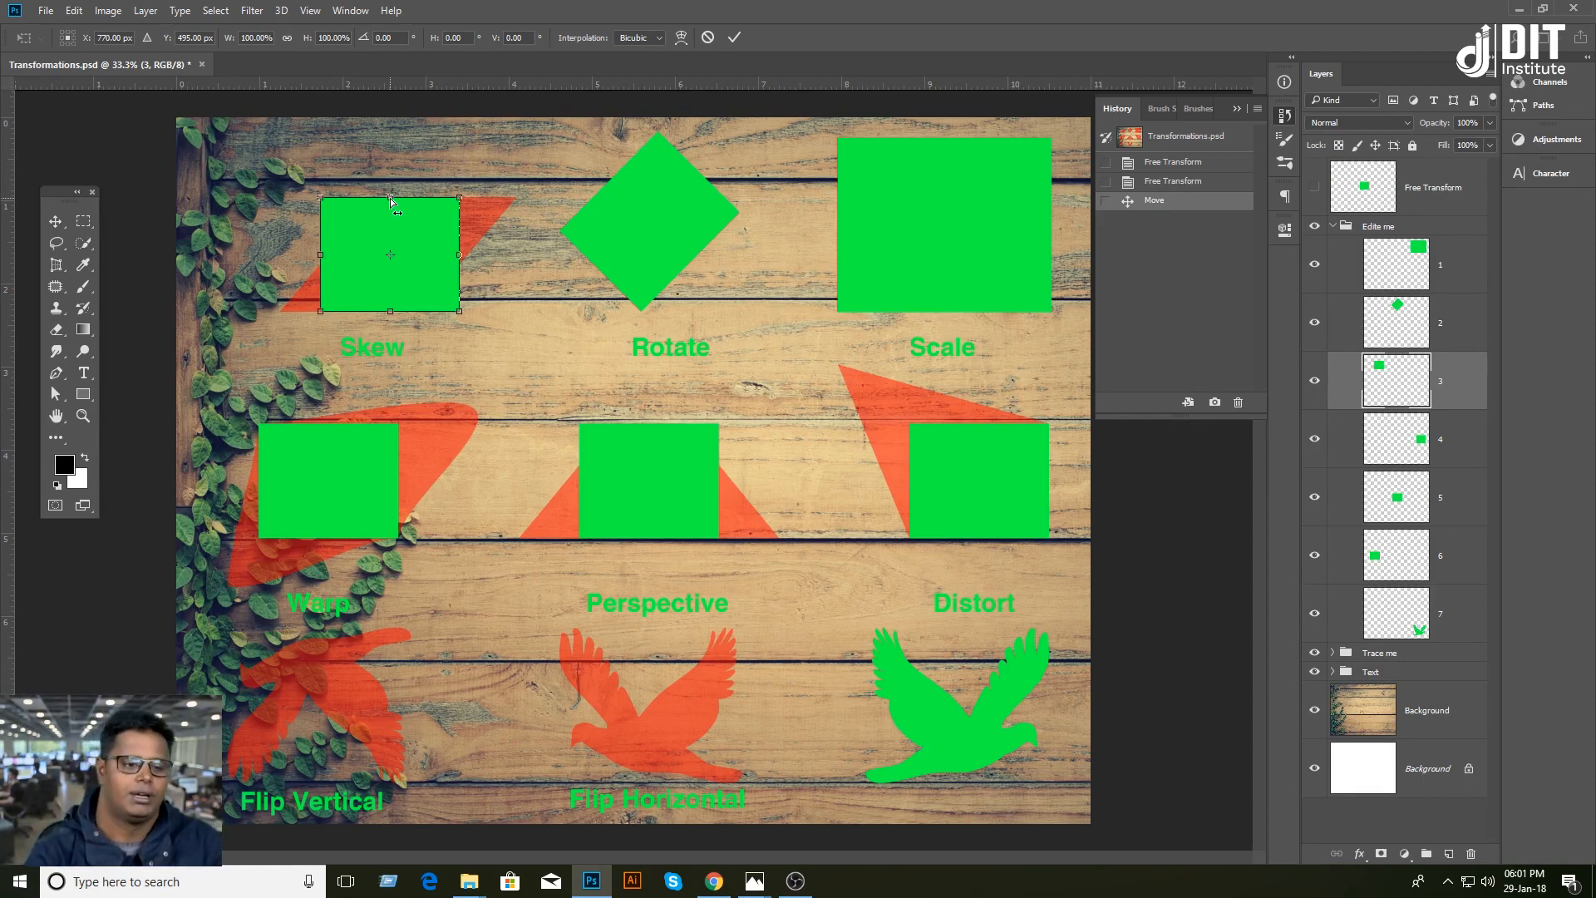
left_click_drag(396, 202, 446, 205)
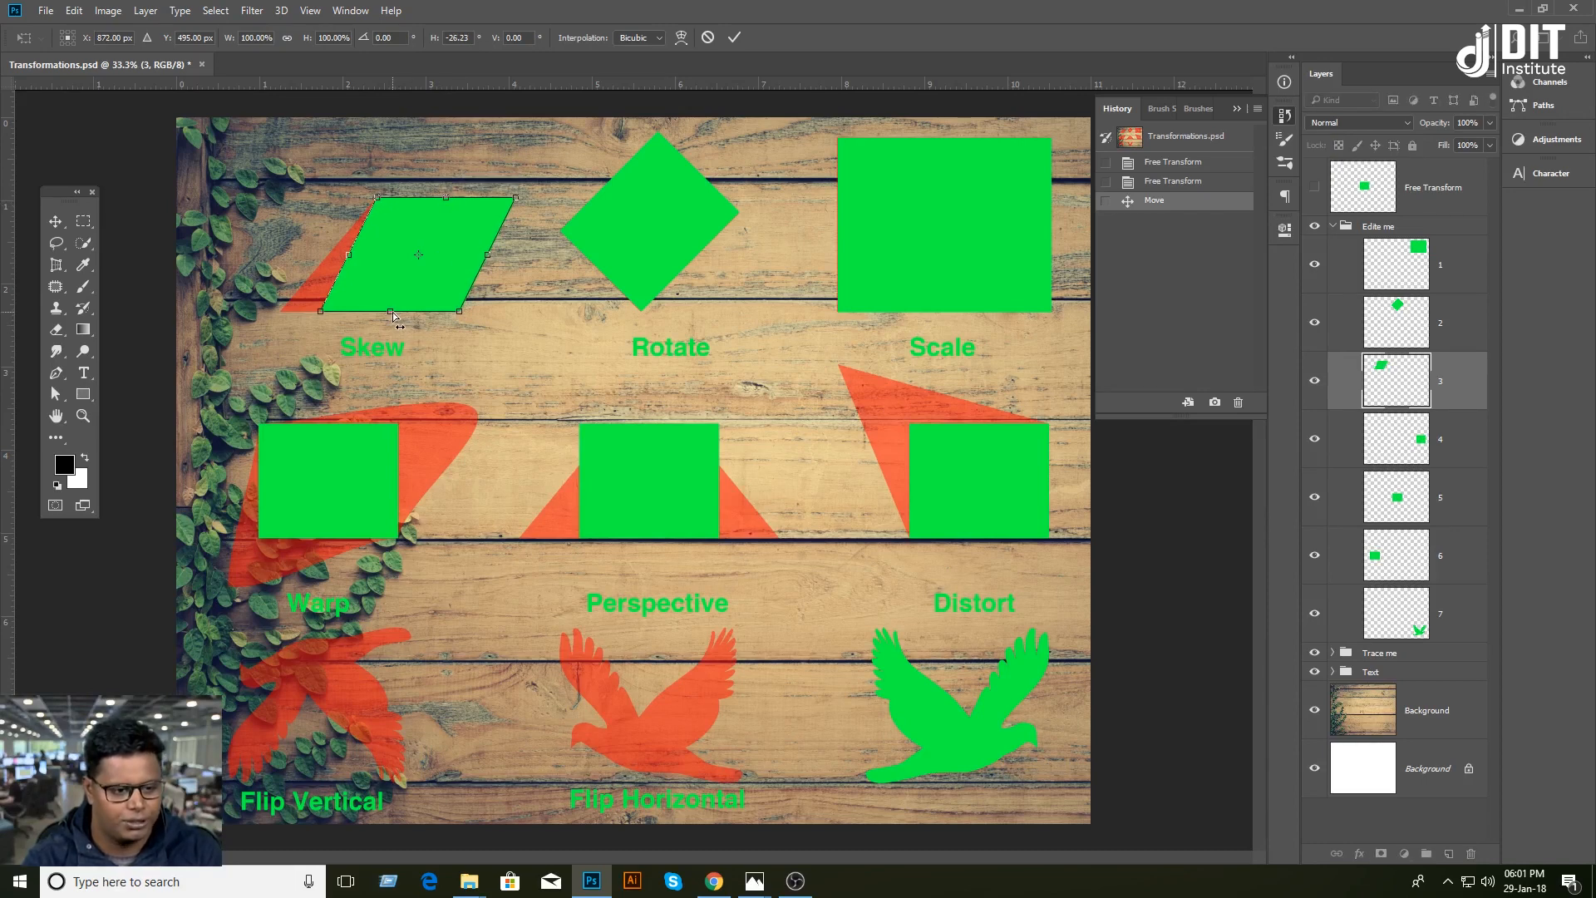
left_click_drag(390, 311, 348, 312)
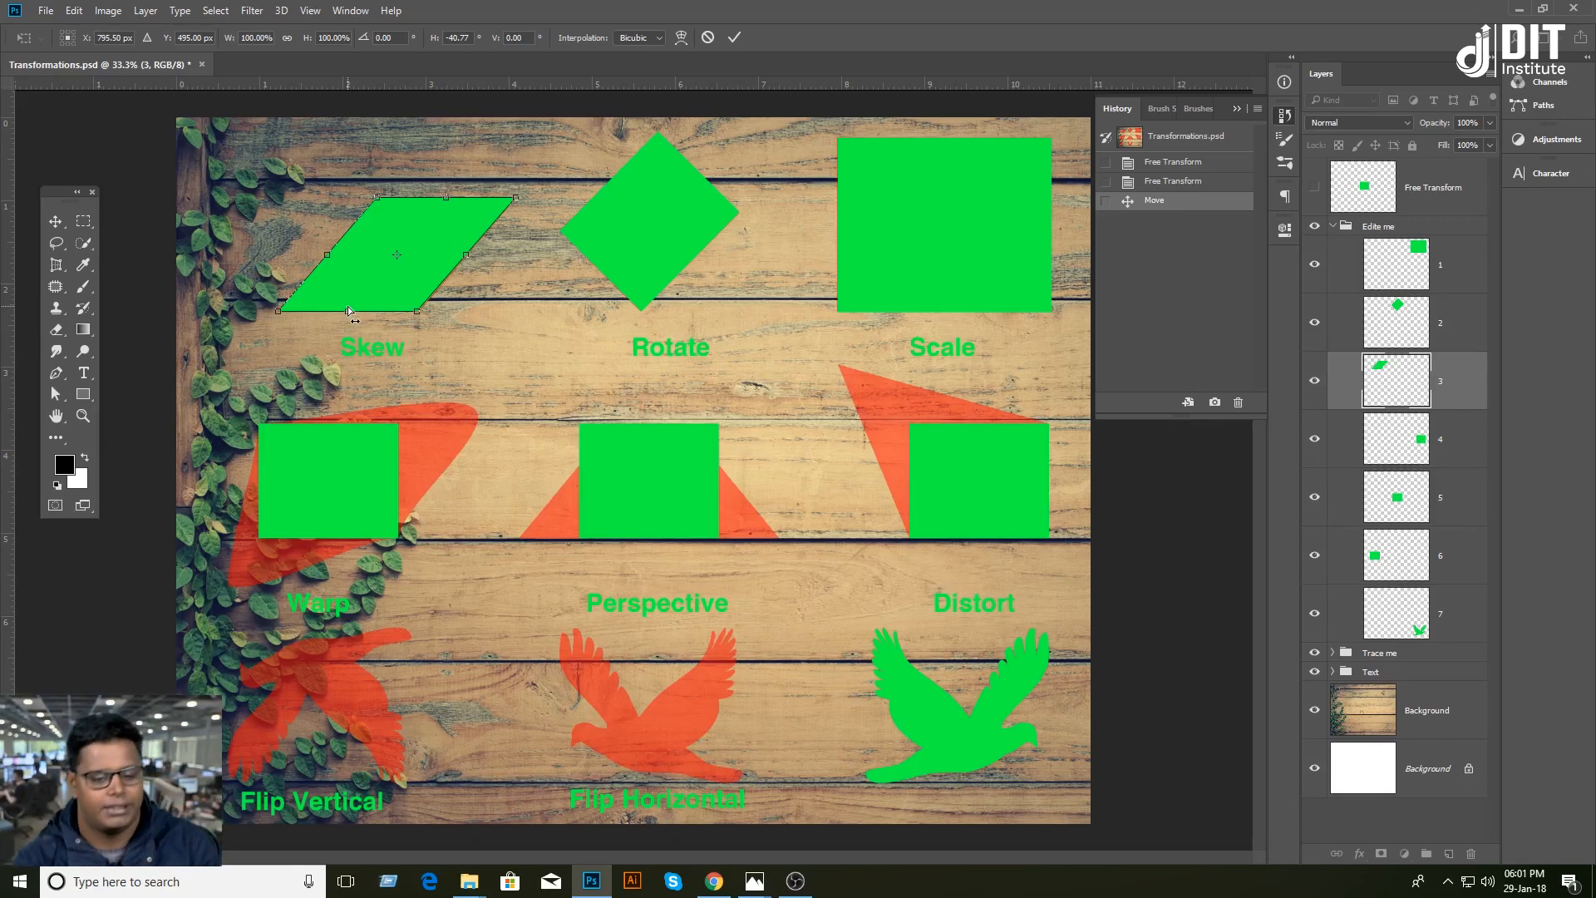
left_click(735, 39)
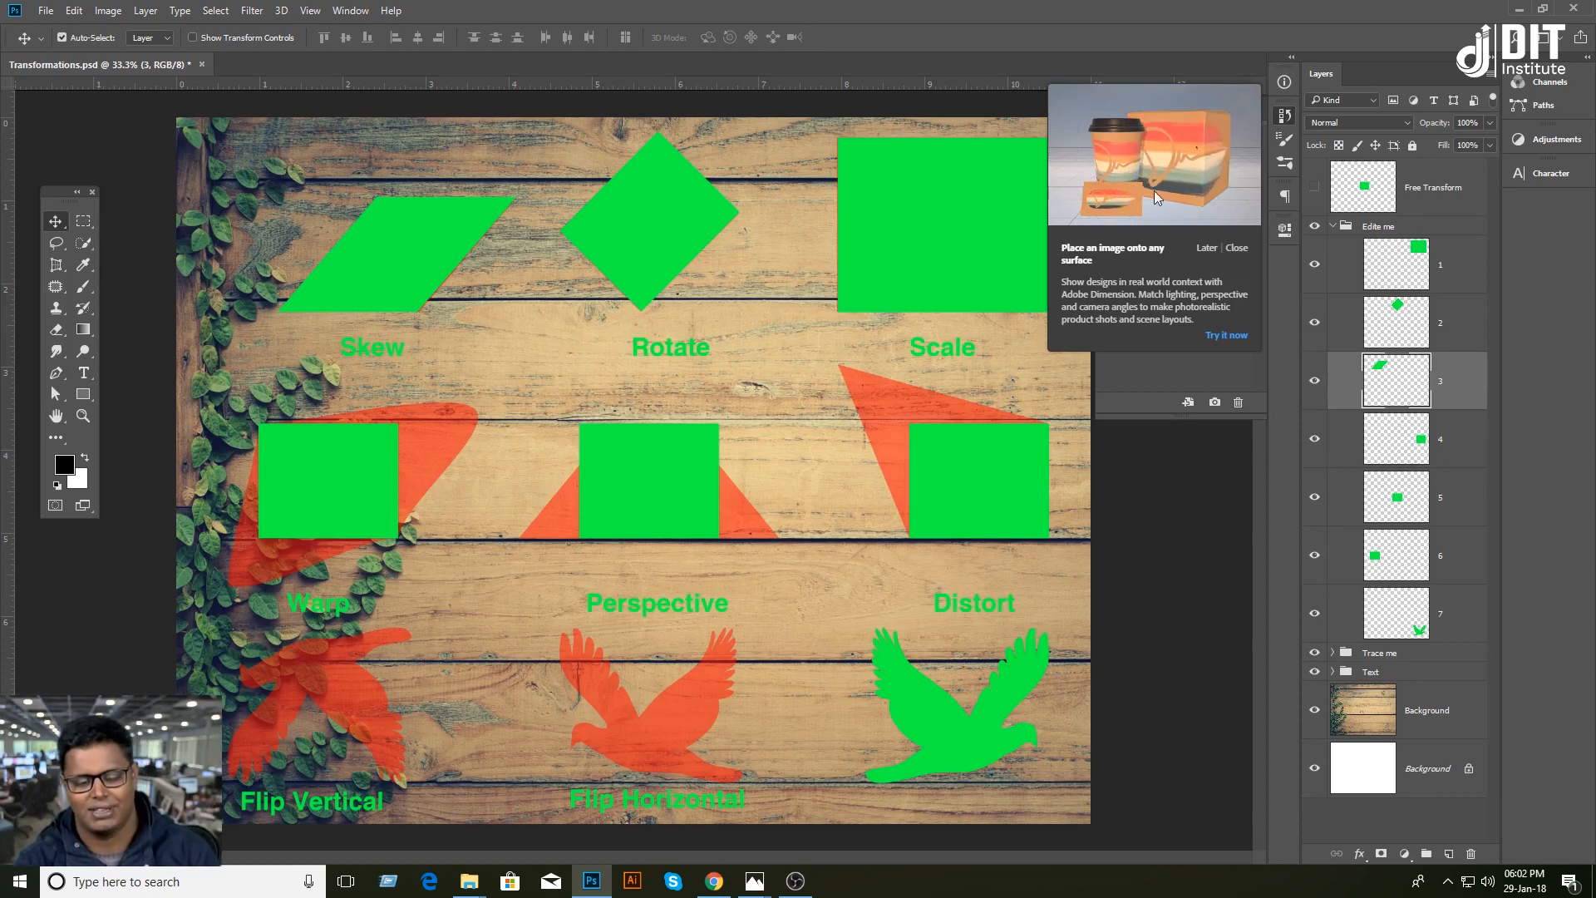
Step: Dismiss the Adobe Dimension pop-up and distort the green rectangle above the Distort label, pulling its upper-left corner to the red tip
left_click(975, 480)
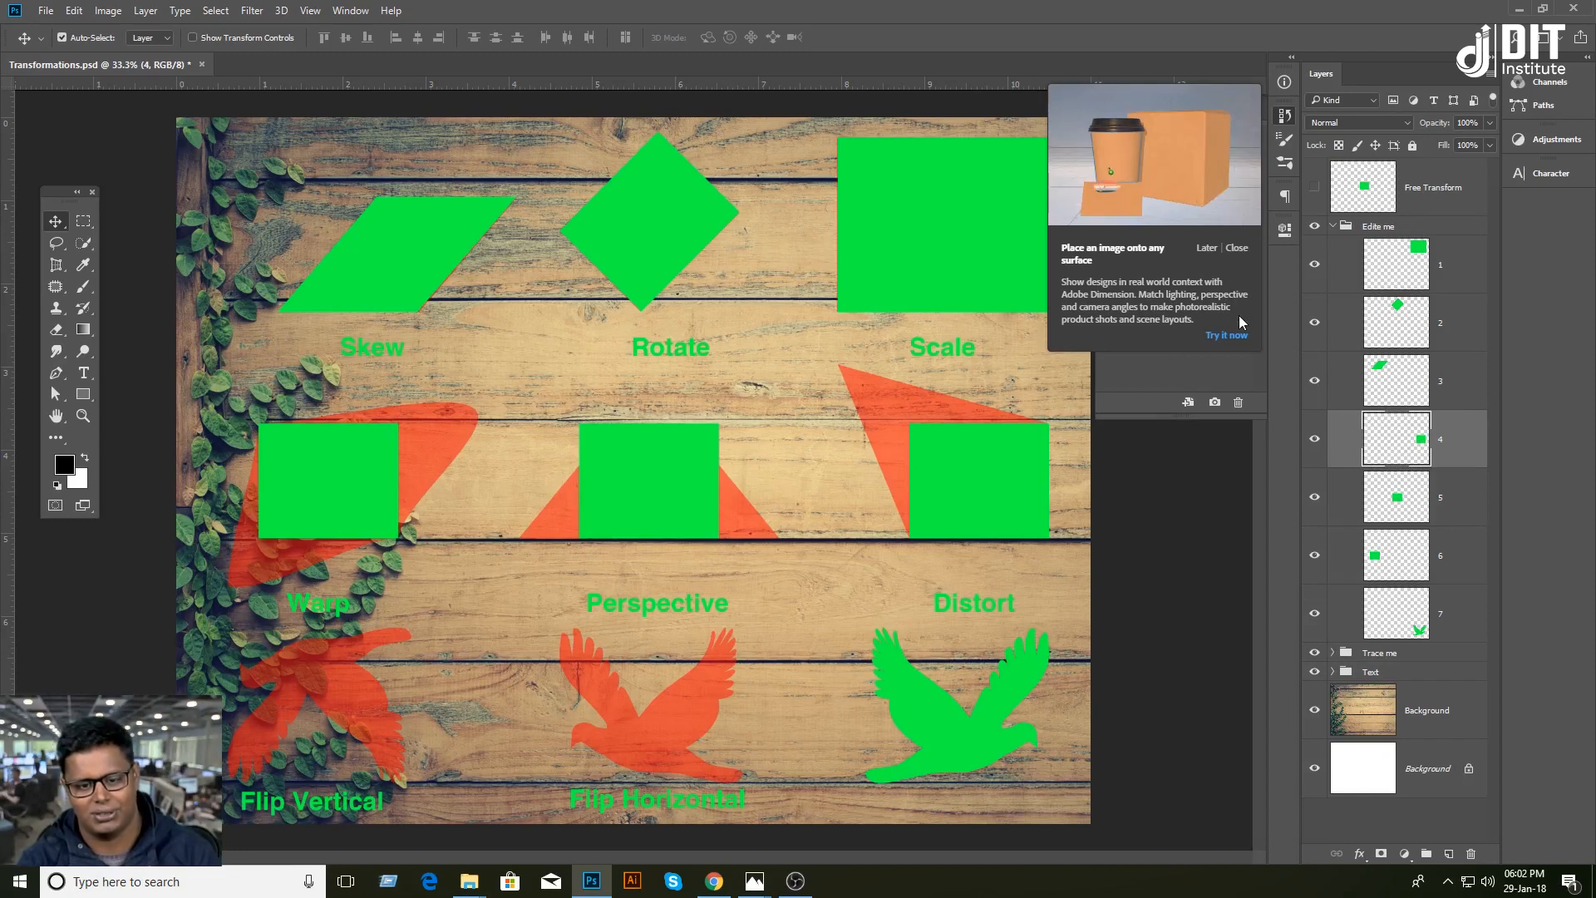
left_click(1210, 252)
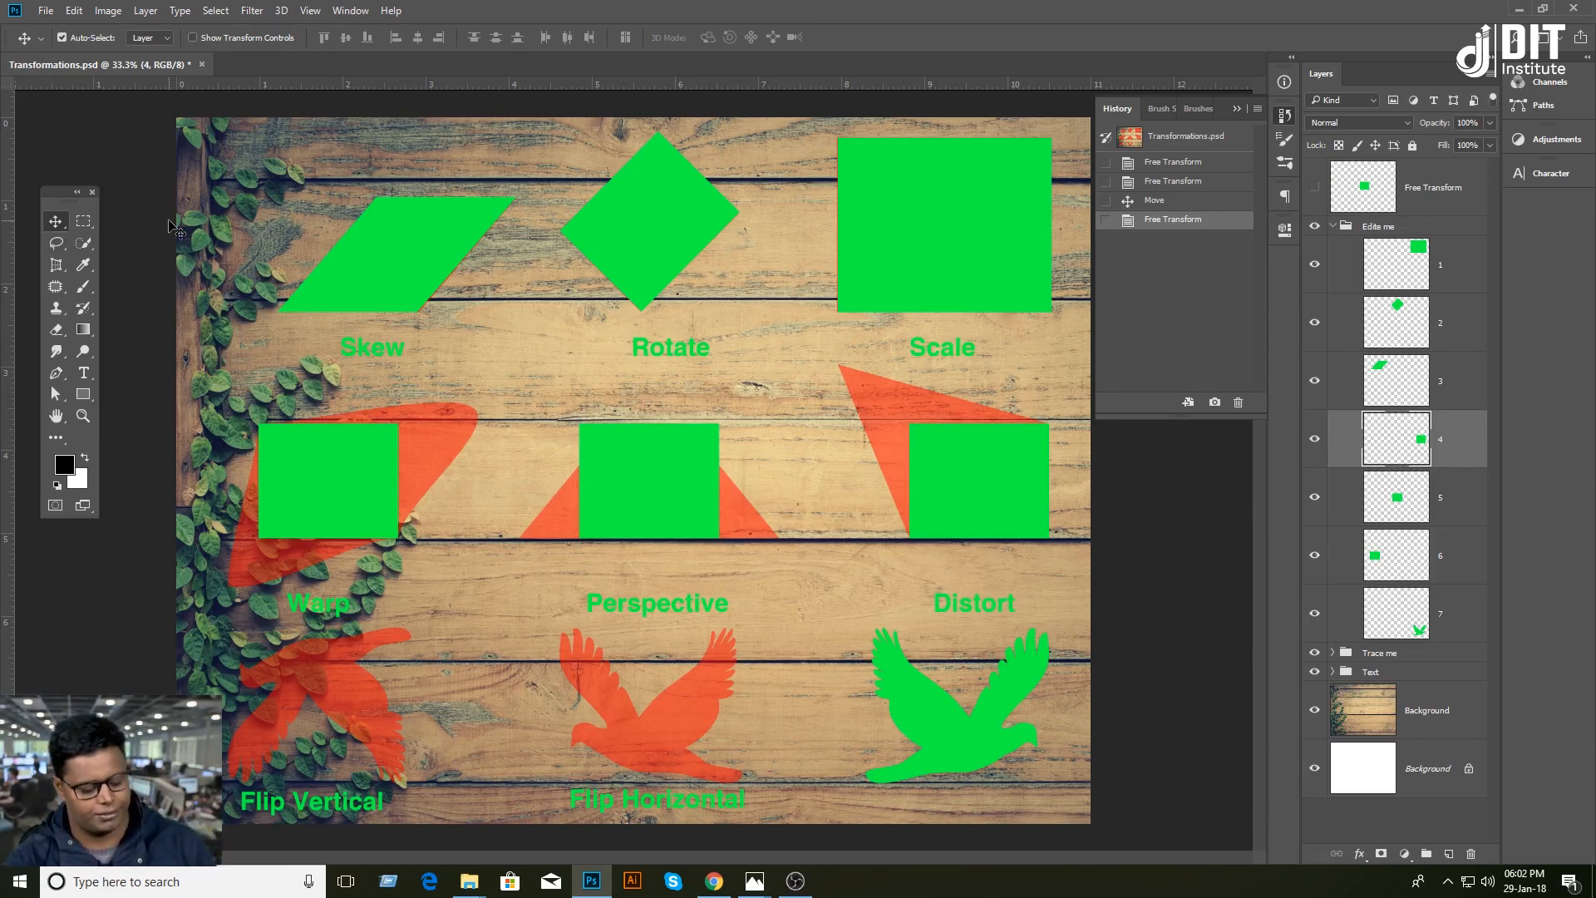
key("ctrl+t")
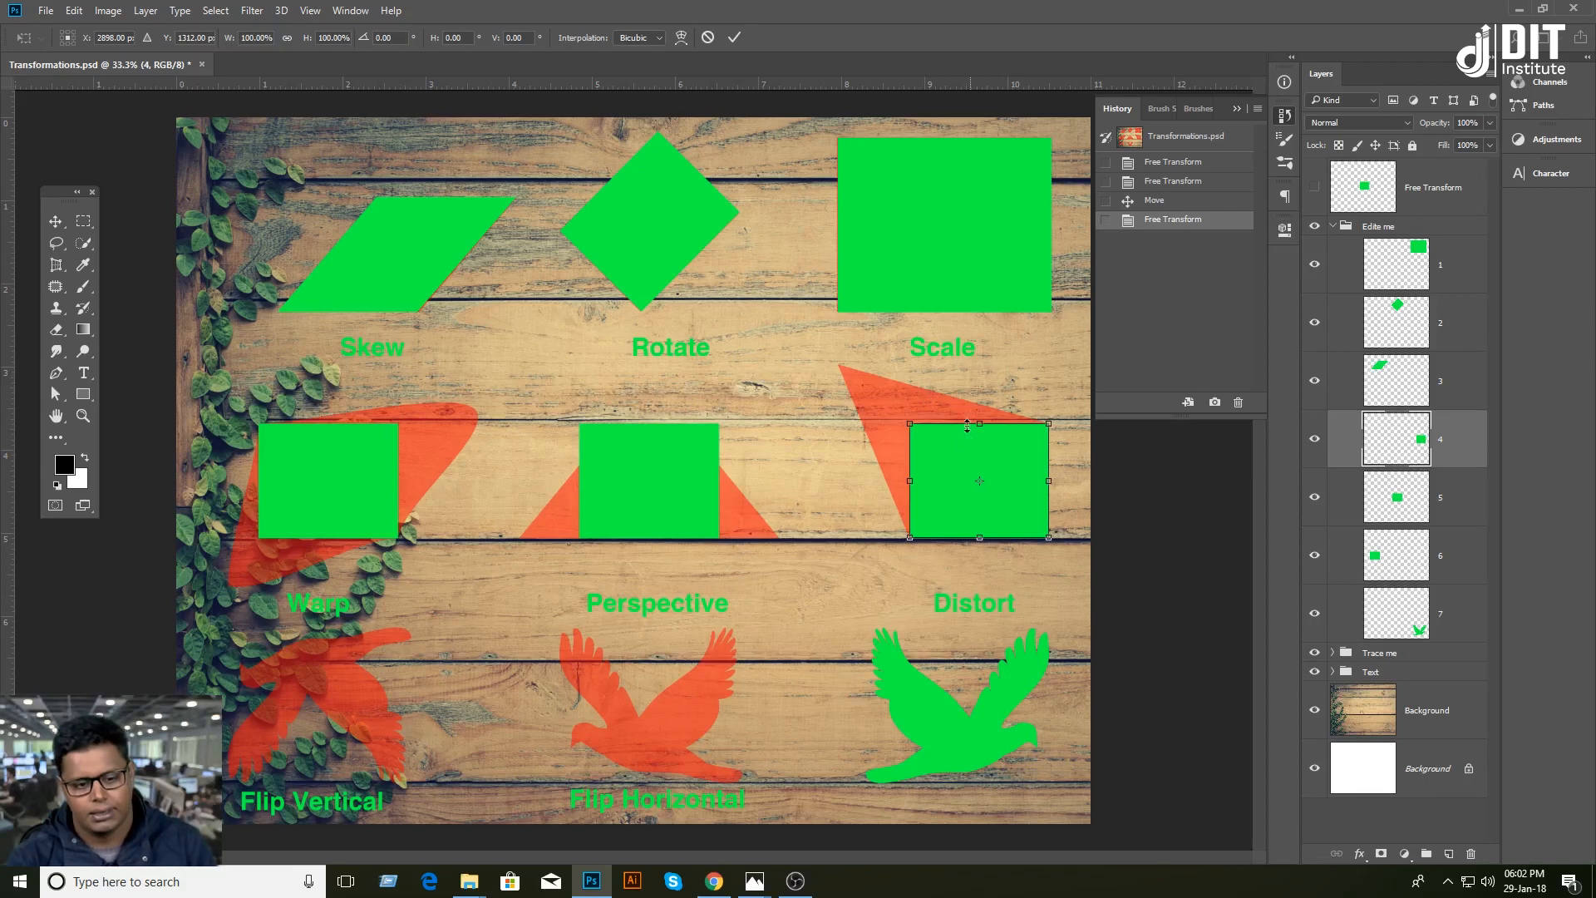
right_click(955, 462)
left_click(1002, 549)
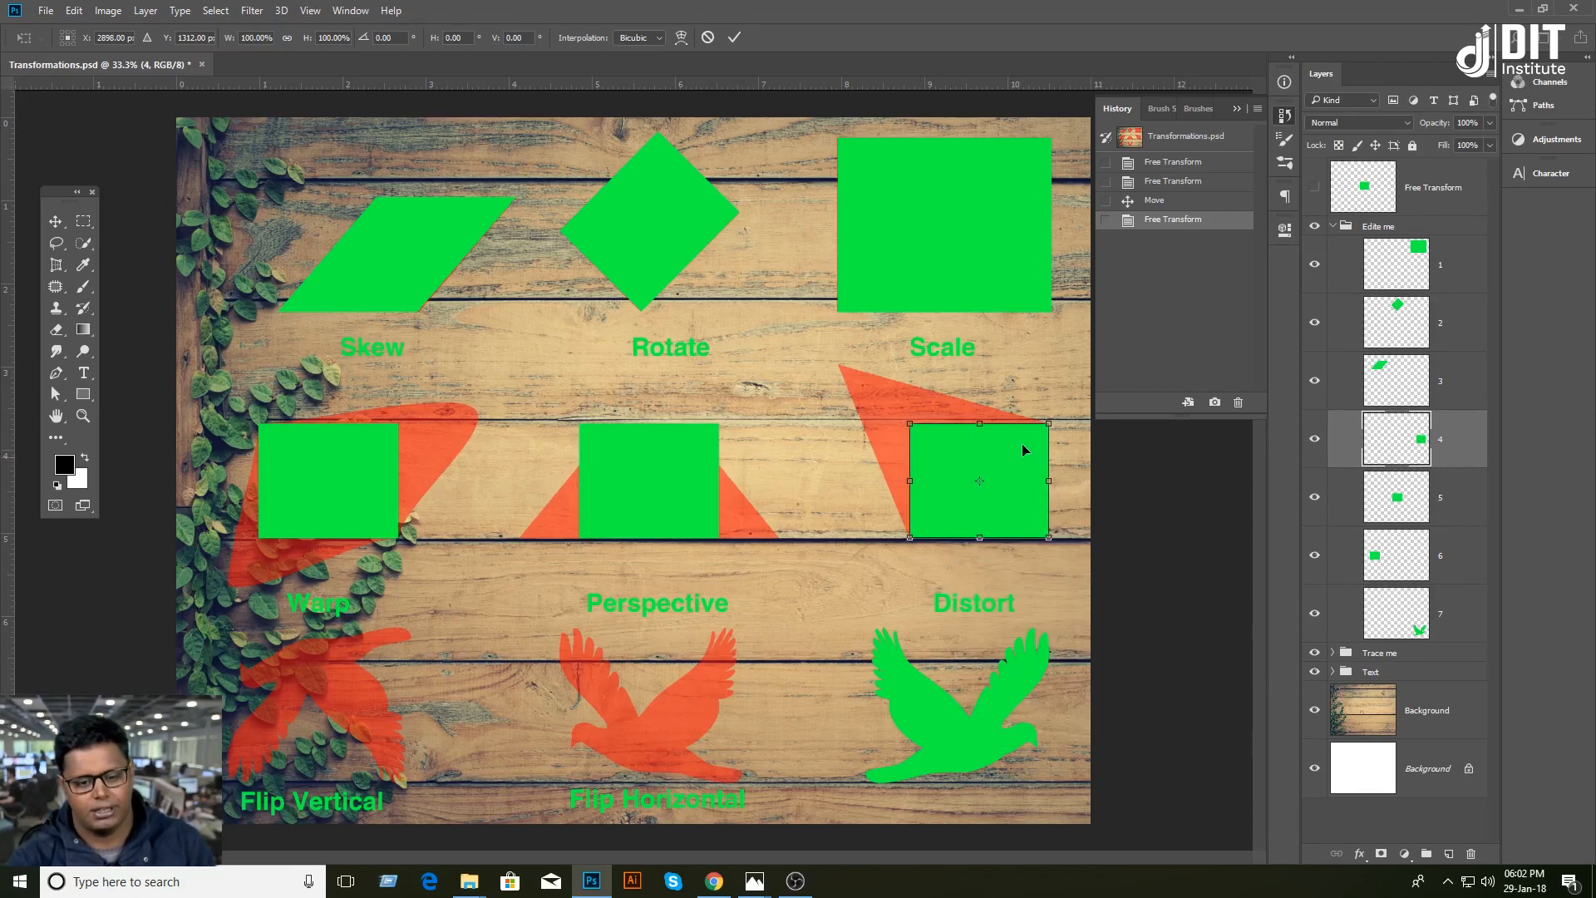
left_click_drag(910, 425, 839, 369)
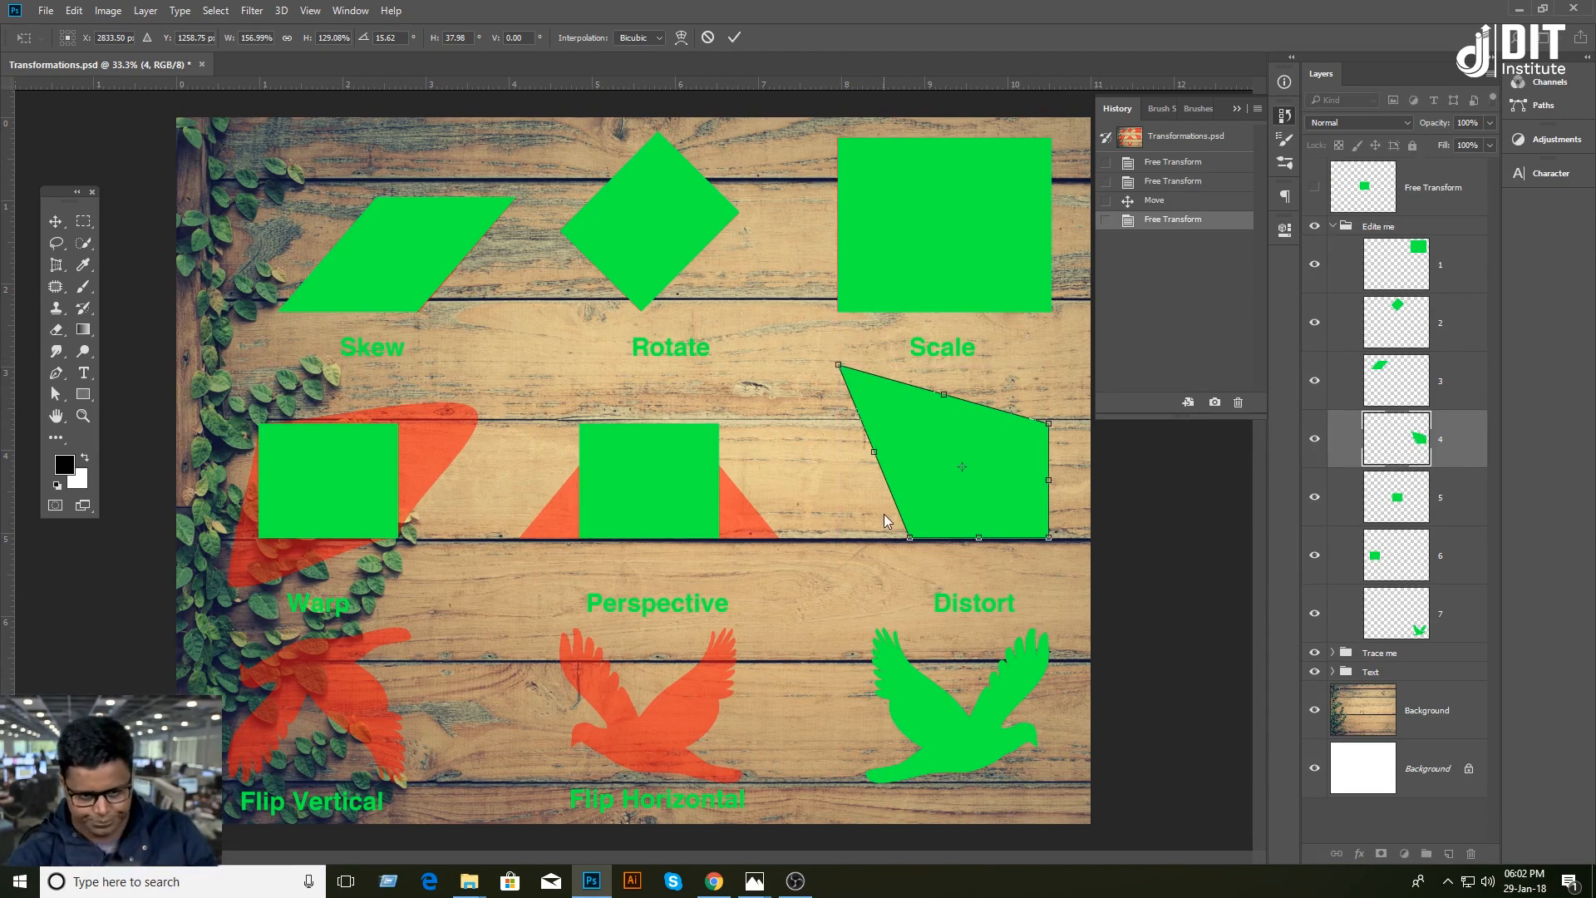
Step: Try stretching the shape's lower-left corner outward, undo that stretch, and apply the distortion
left_click_drag(910, 538, 745, 645)
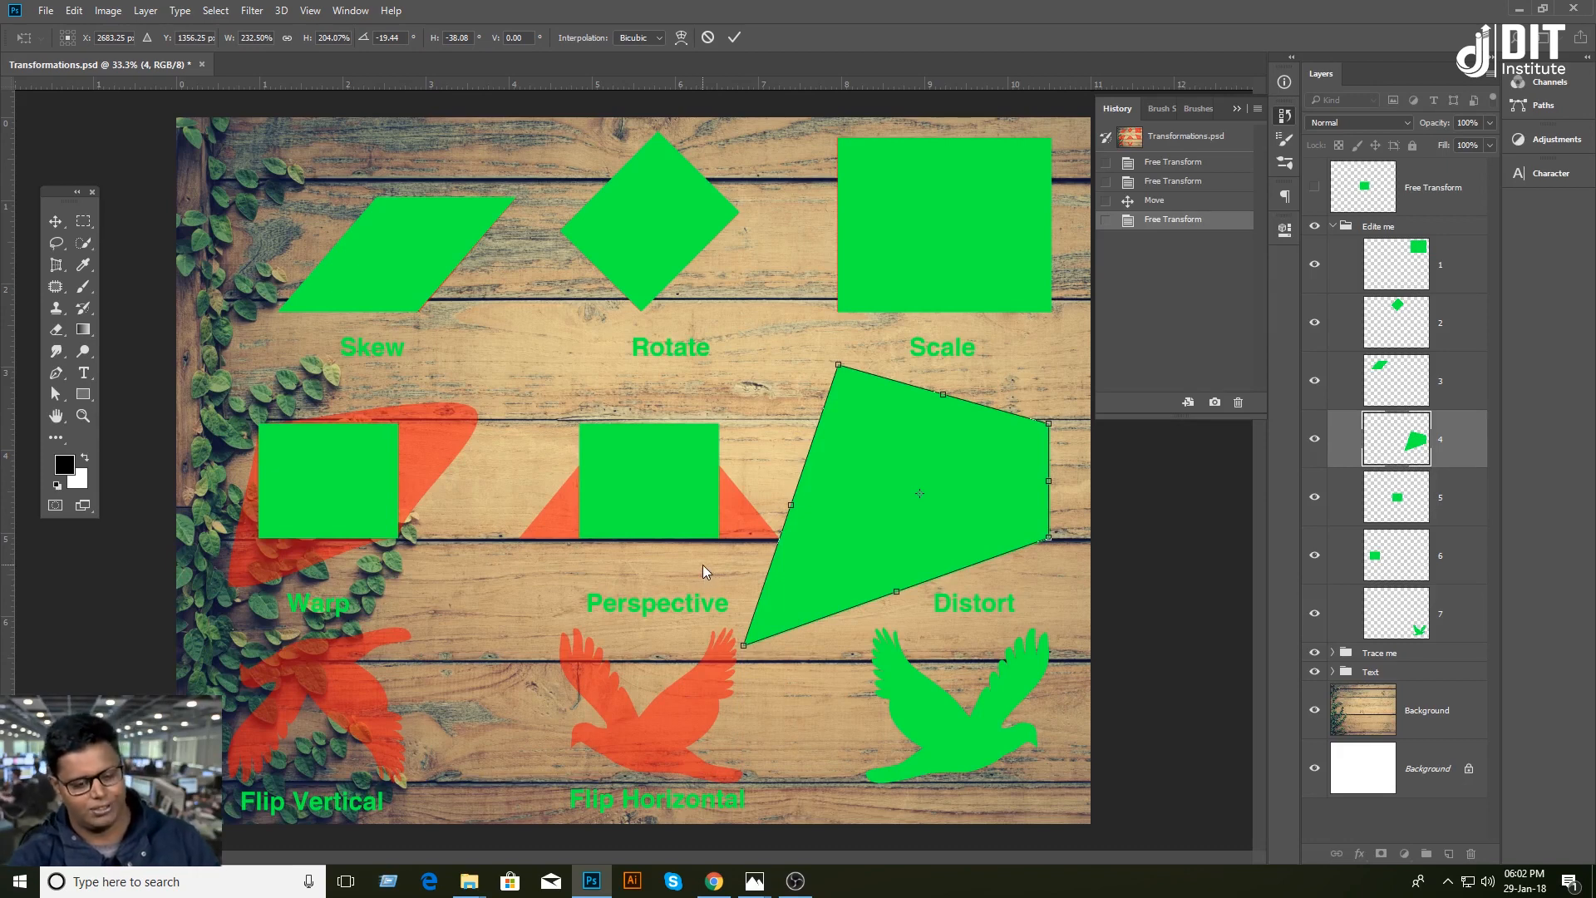
key("ctrl+z")
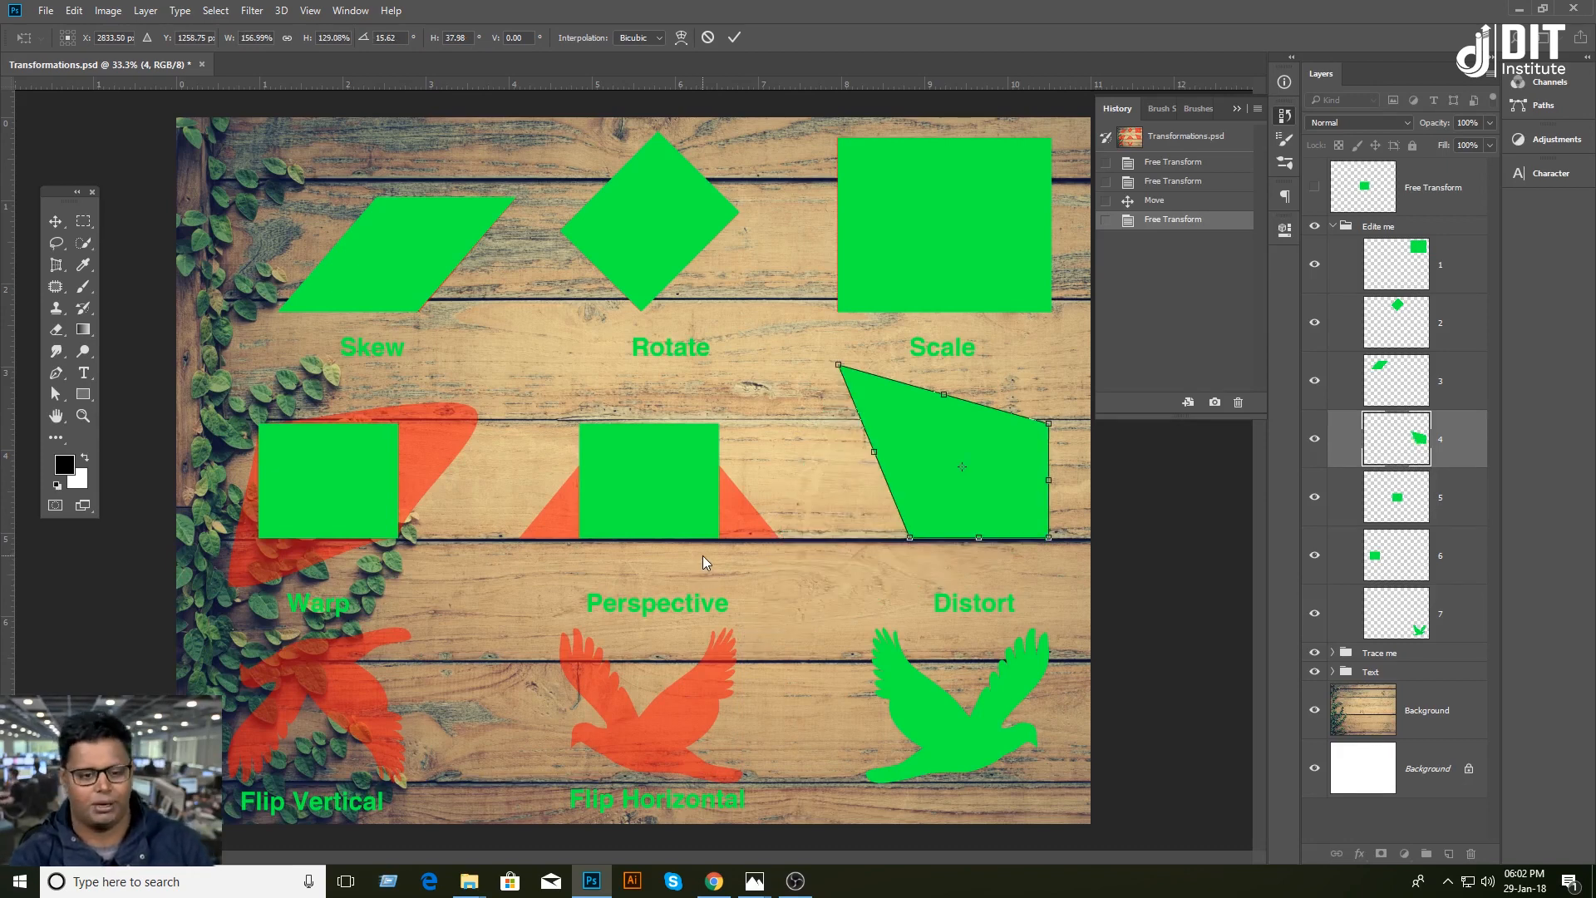
key("Return")
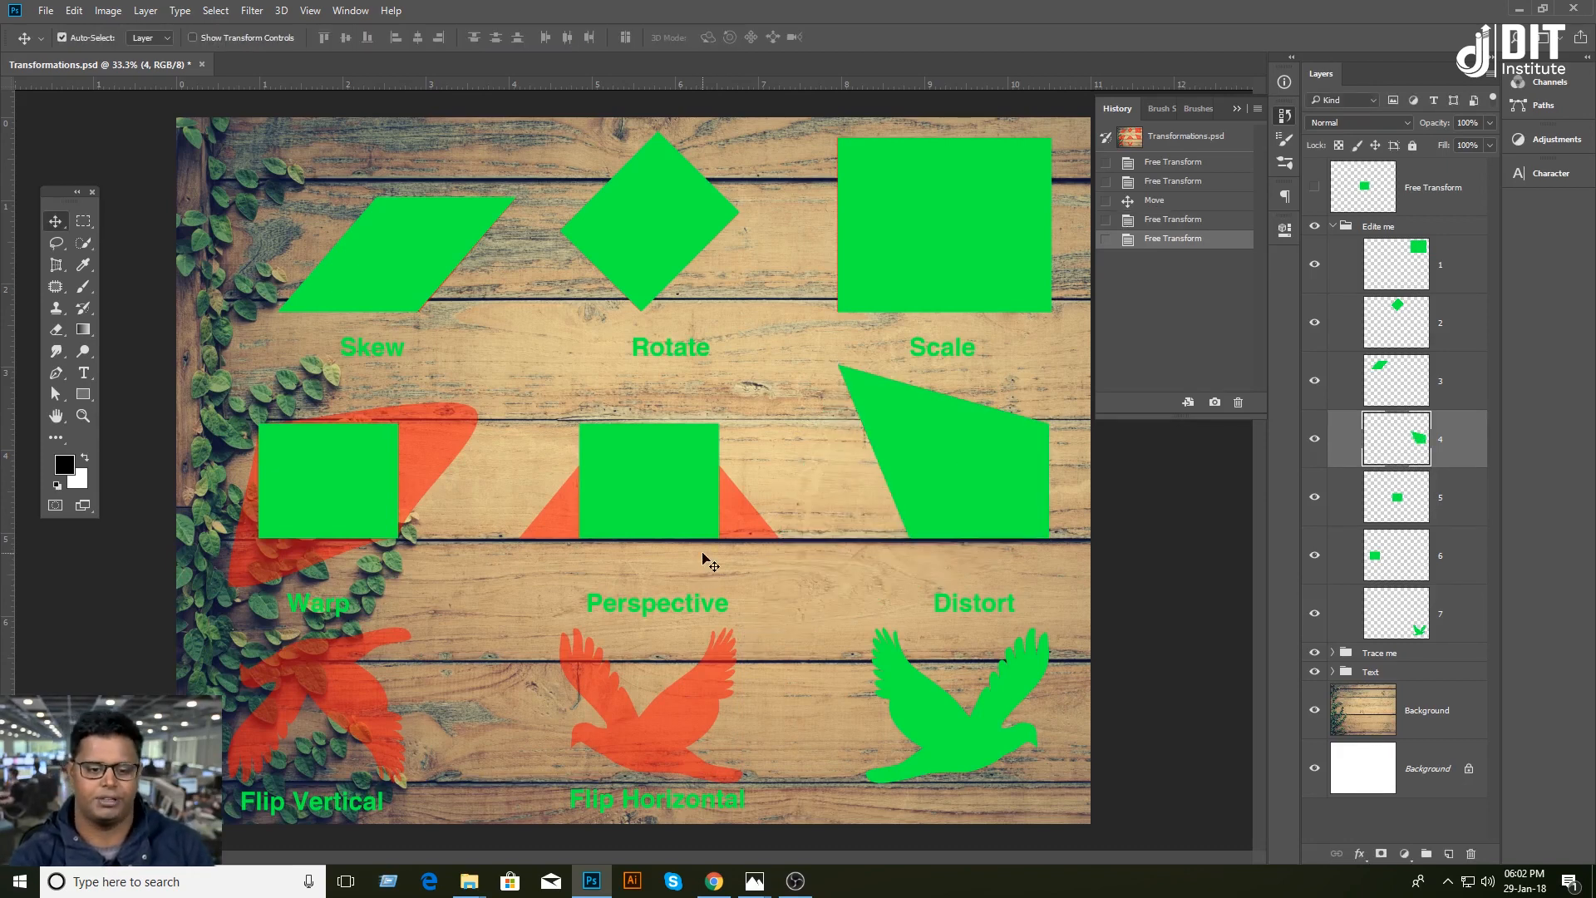
Step: Apply a Perspective transform to the green rectangle above the Perspective label, widening its base and narrowing its top to cover the red shape
left_click(658, 473)
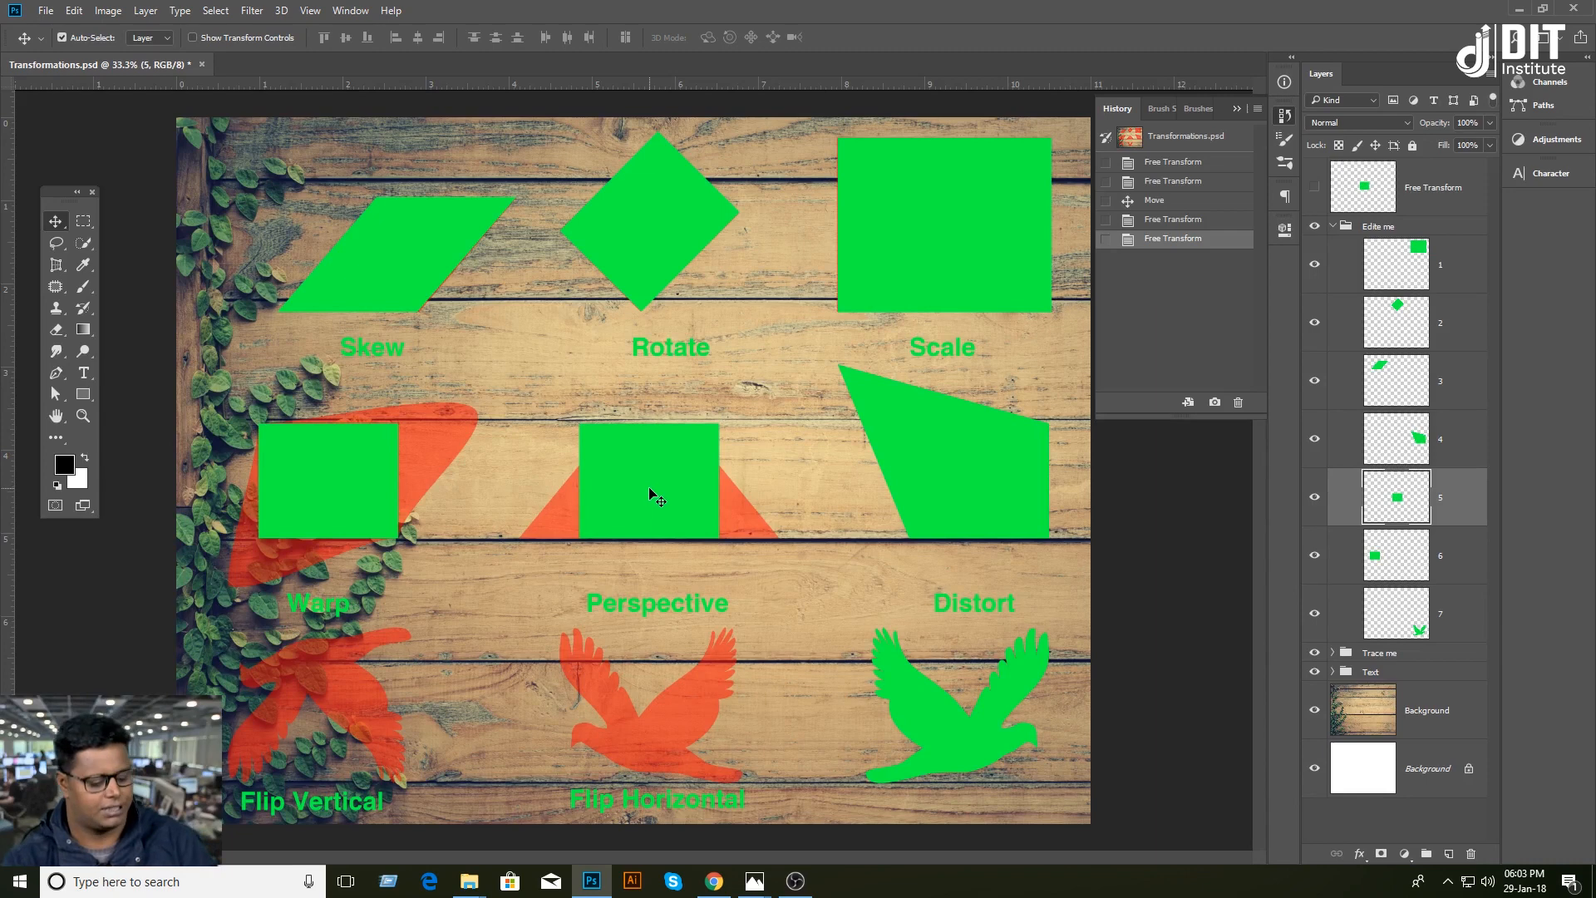
key("ctrl+t")
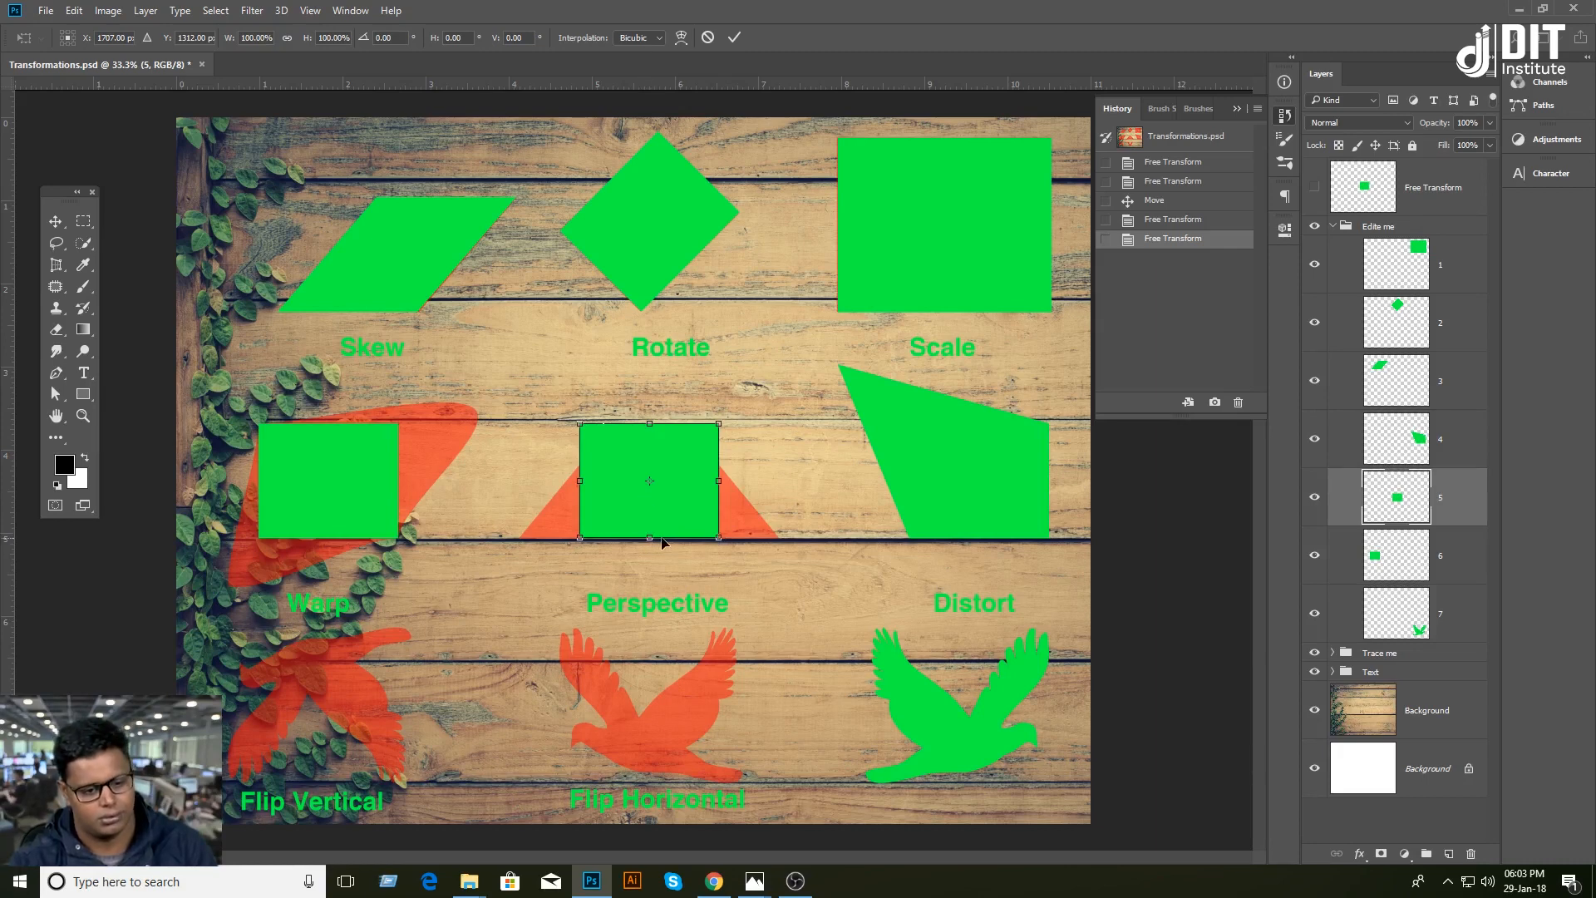
left_click_drag(720, 536, 743, 537)
key("ctrl+z")
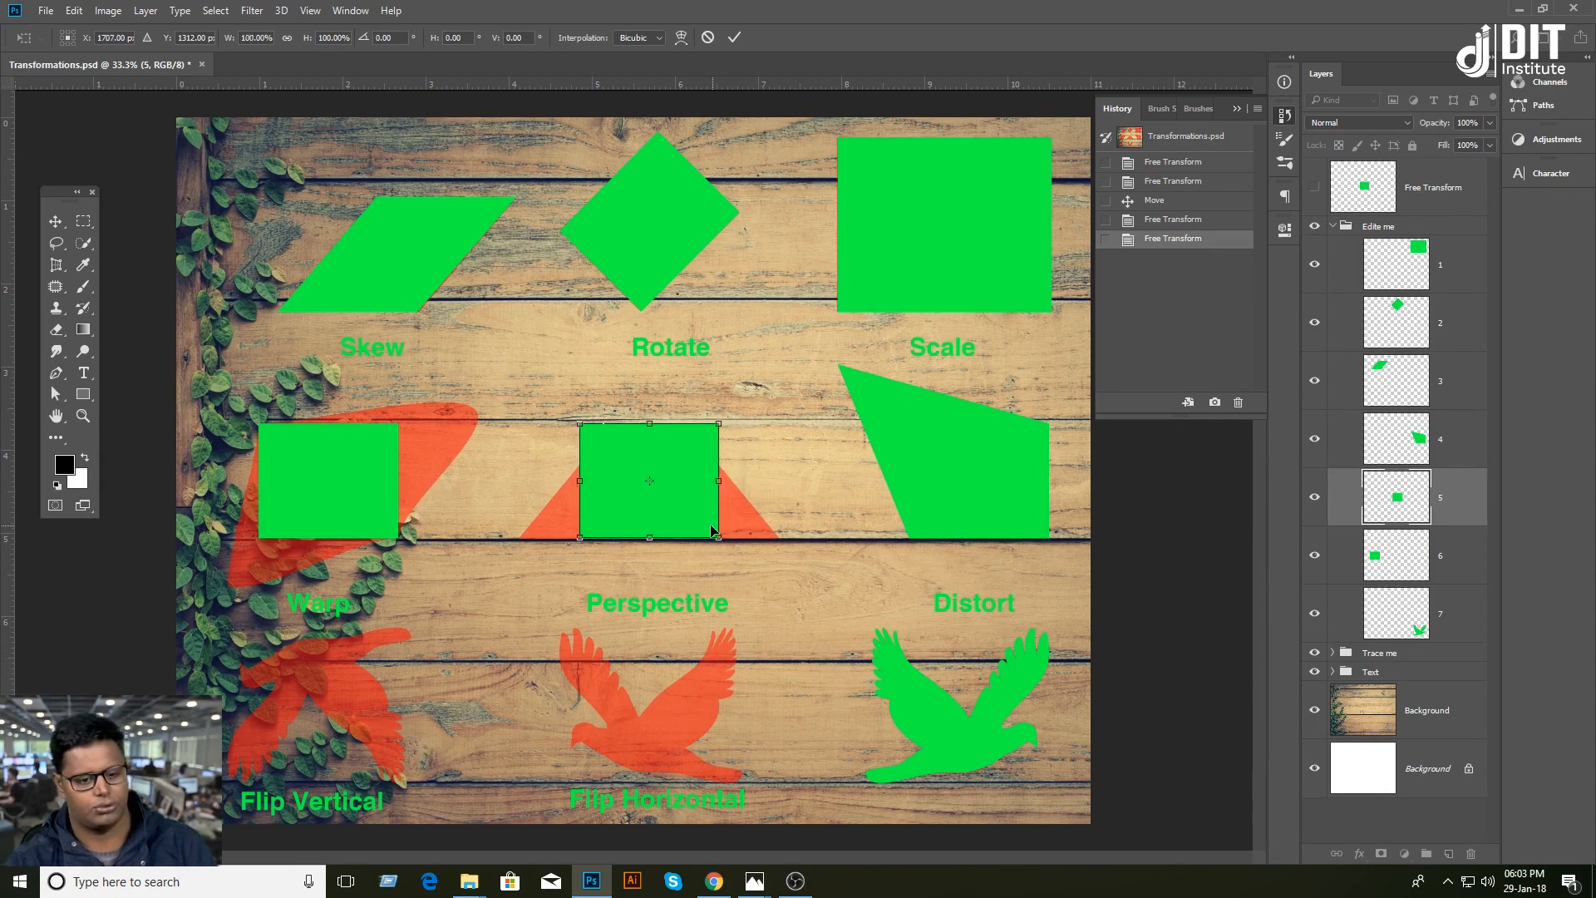
right_click(677, 498)
left_click(759, 605)
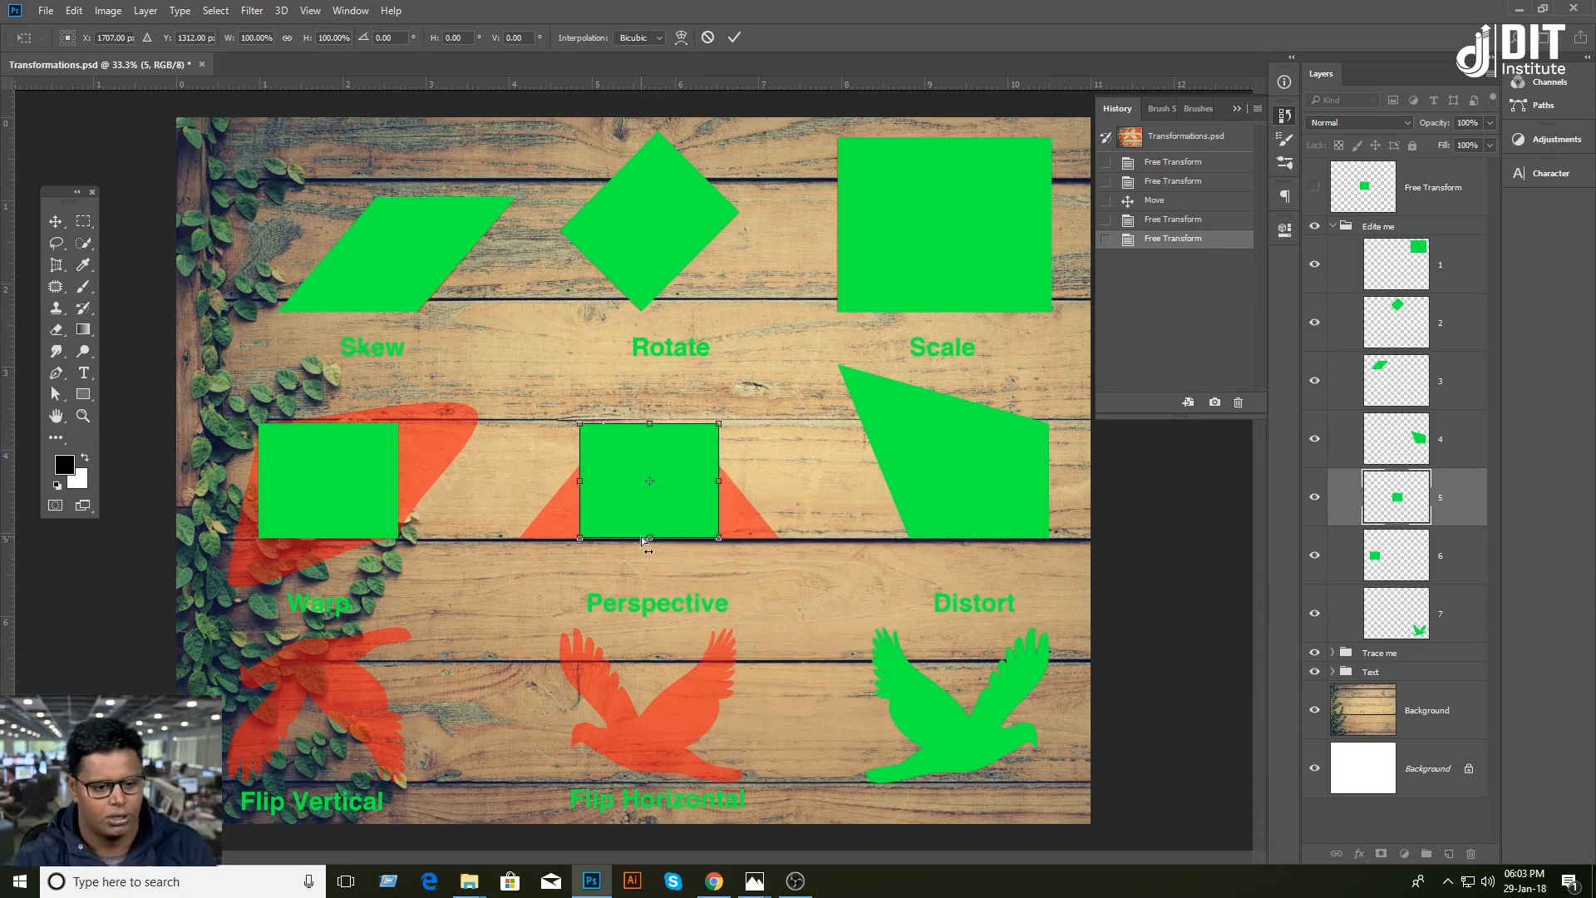
left_click_drag(641, 538, 637, 538)
left_click_drag(637, 536, 774, 539)
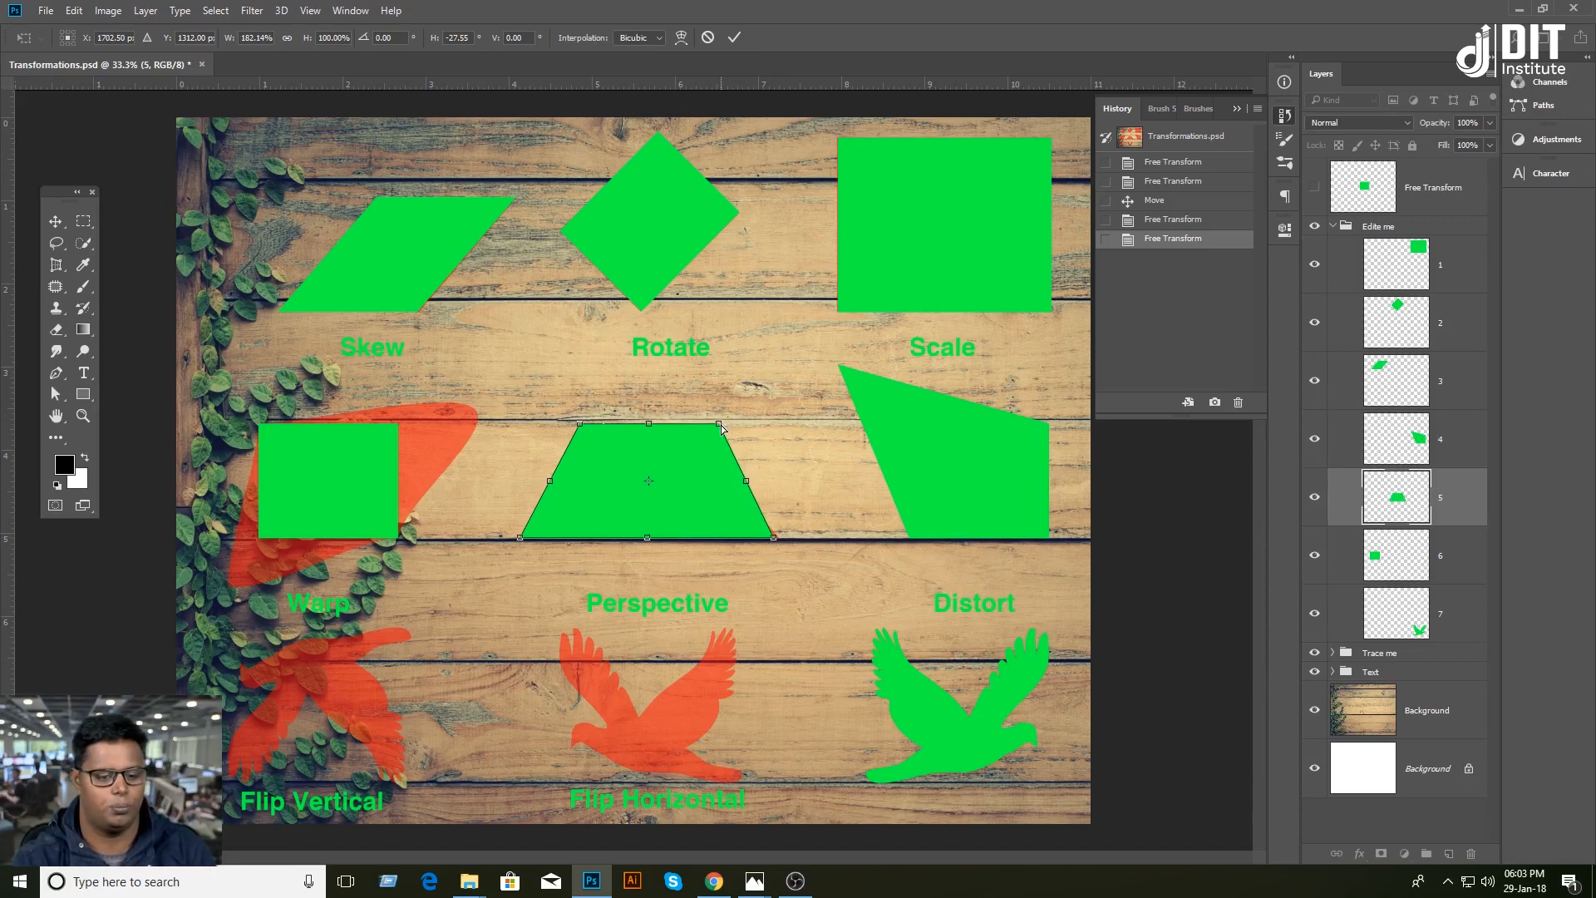
mouse_move(720, 429)
left_mouse_down()
mouse_move(796, 428)
mouse_move(654, 424)
mouse_move(691, 424)
left_mouse_up()
left_click_drag(776, 539, 790, 520)
key("Return")
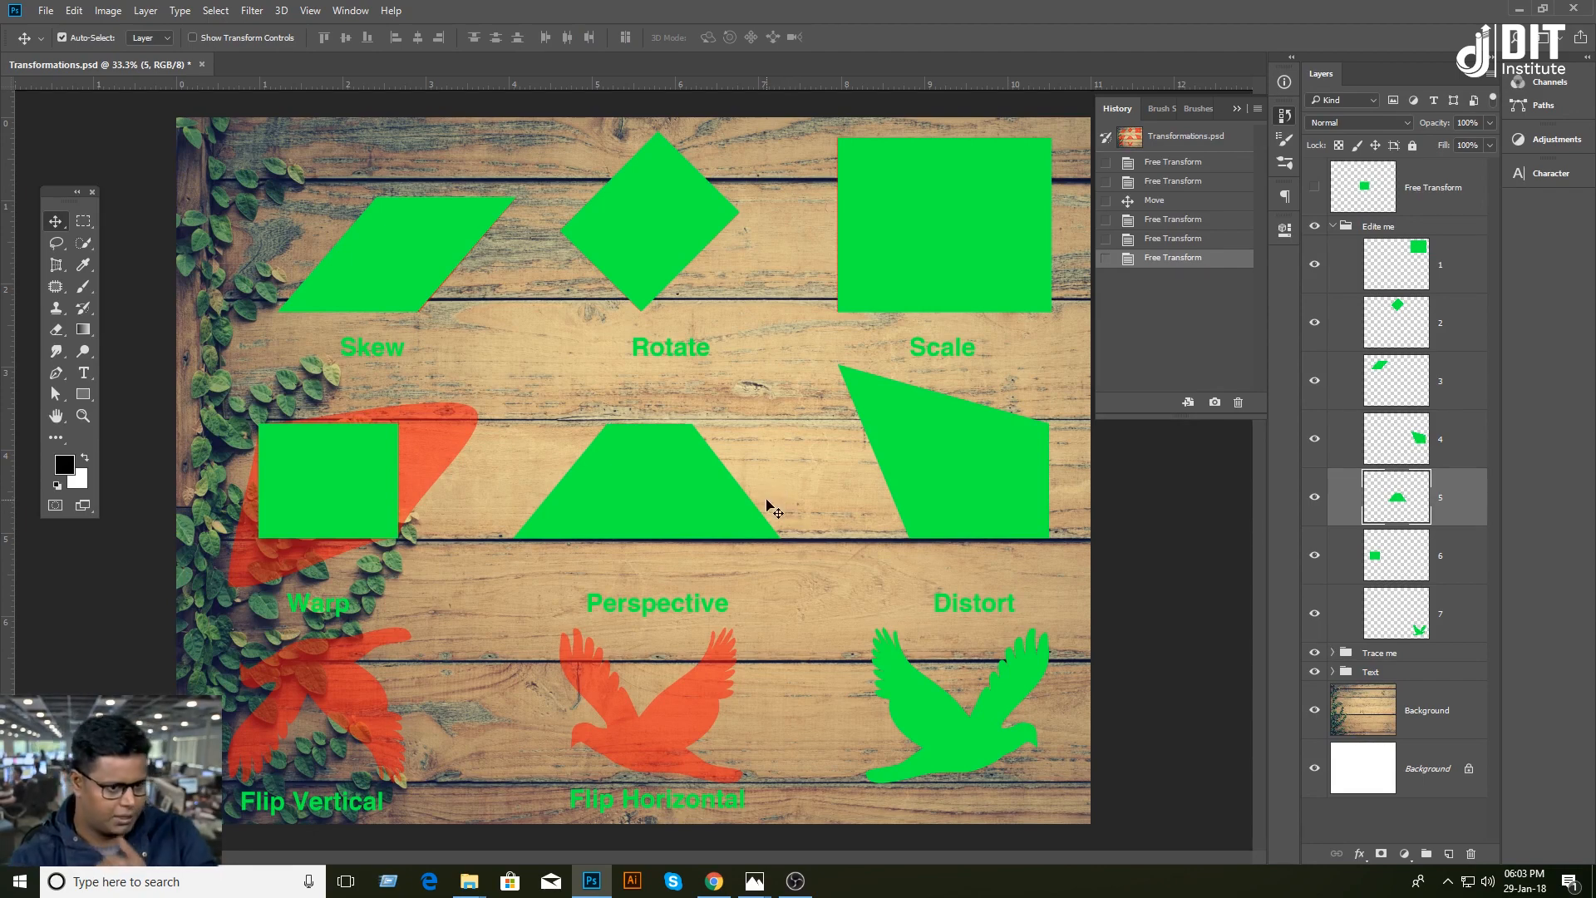
Step: Select the green rectangle above the Warp label and move it off the red curved shape toward the Perspective shape
right_click(338, 466)
left_click(378, 489)
left_click_drag(306, 479, 539, 429)
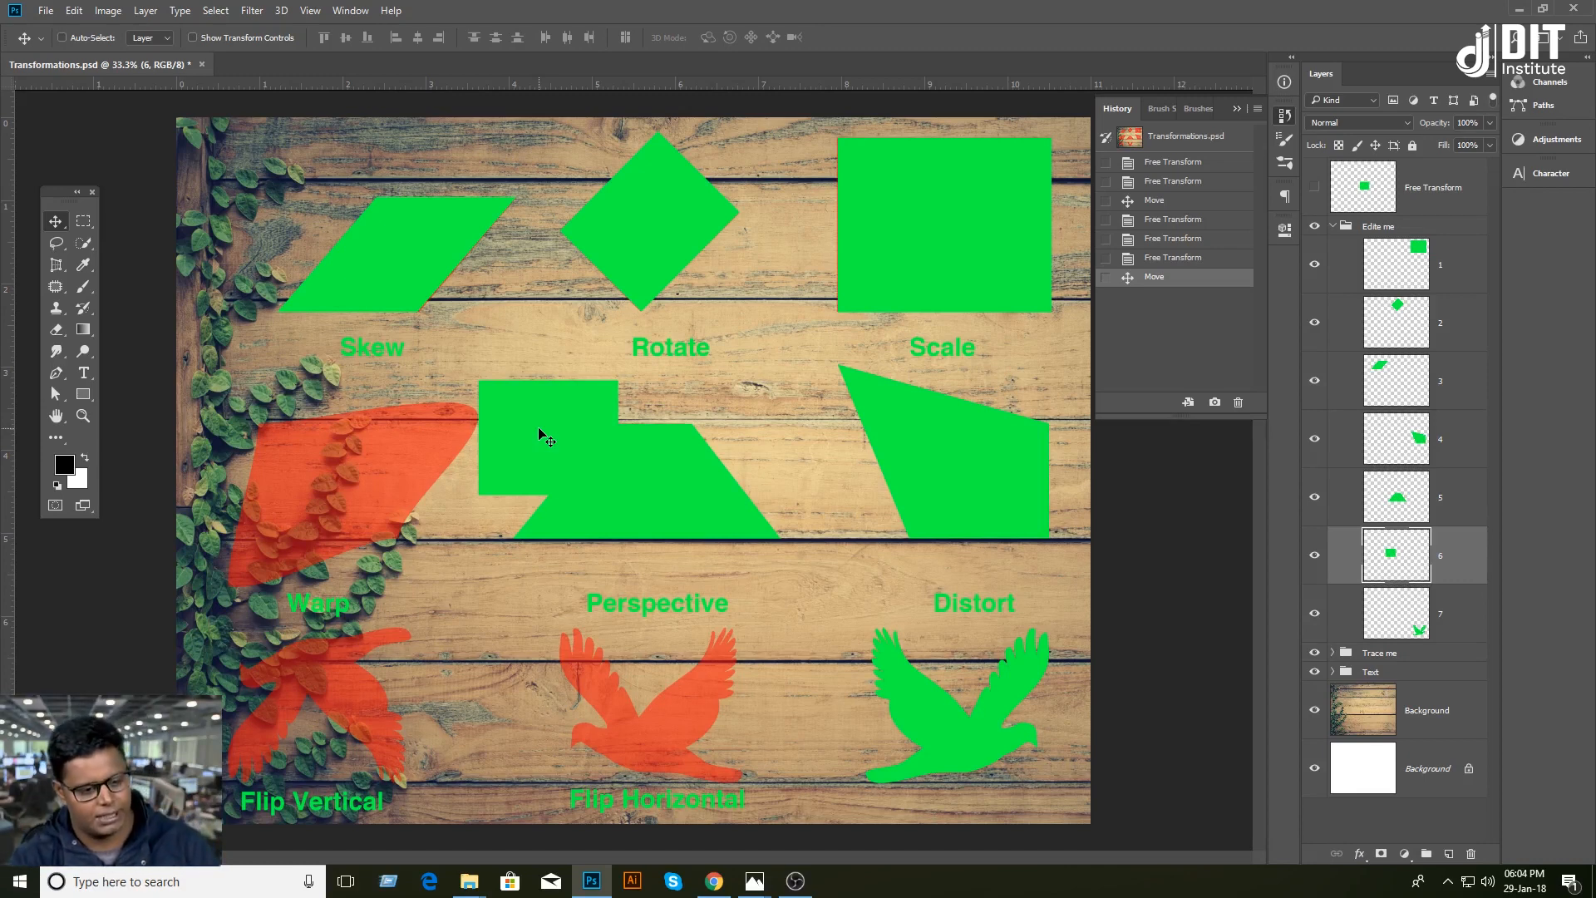
Step: Undo the rectangle's move and start a Warp transform, pulling its upper-right corner to the red tip and curving the right and top edges
key("ctrl+z")
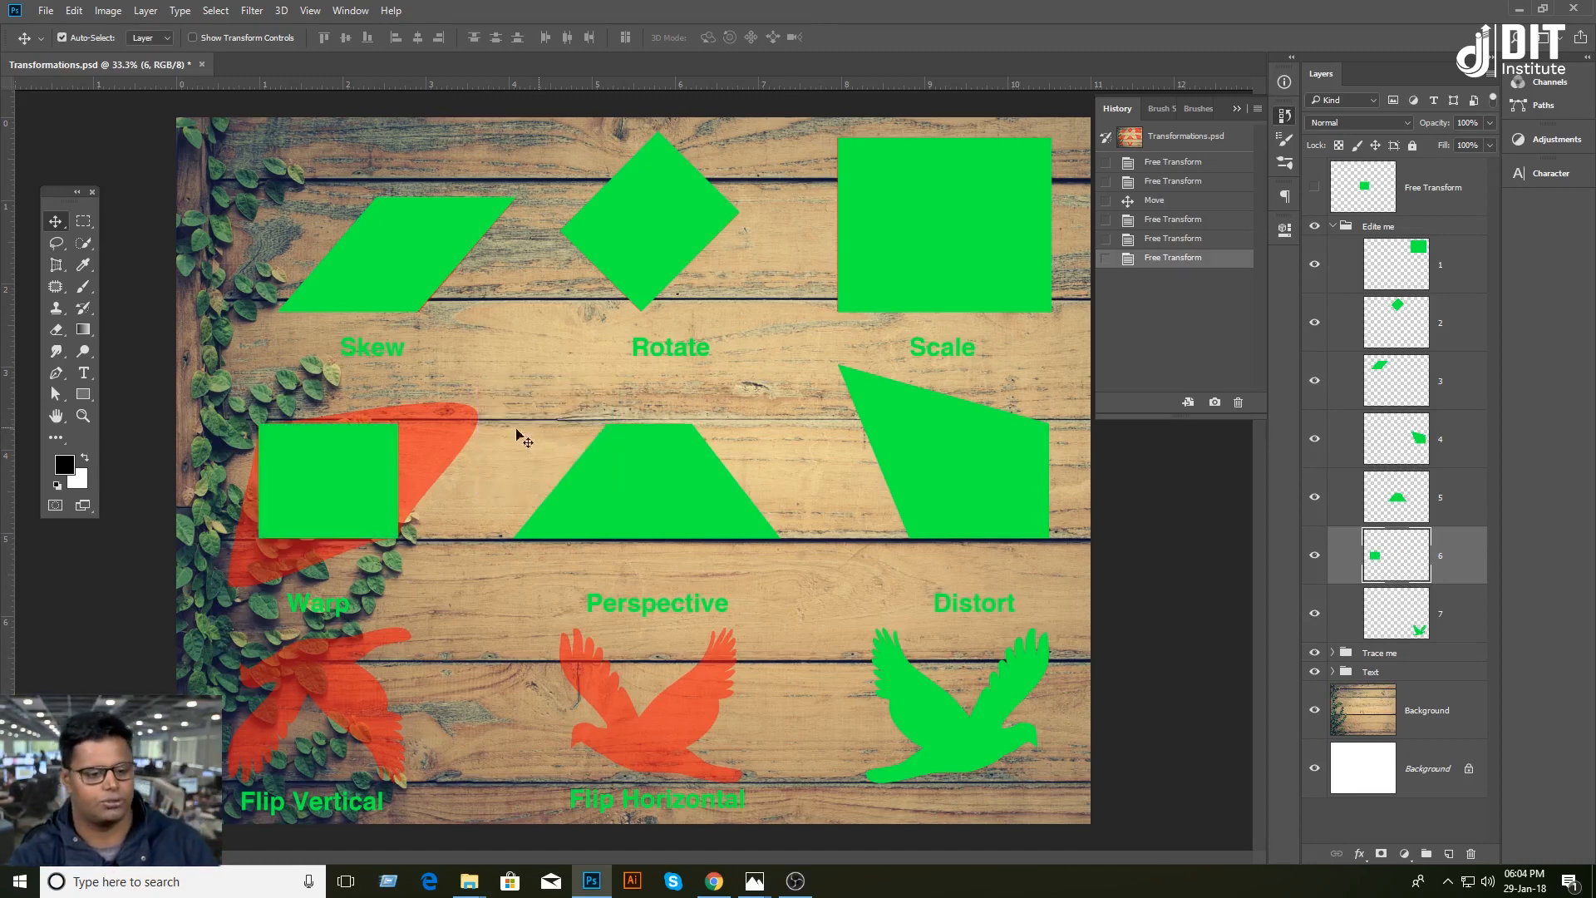
key("ctrl+t")
right_click(331, 472)
left_click(366, 590)
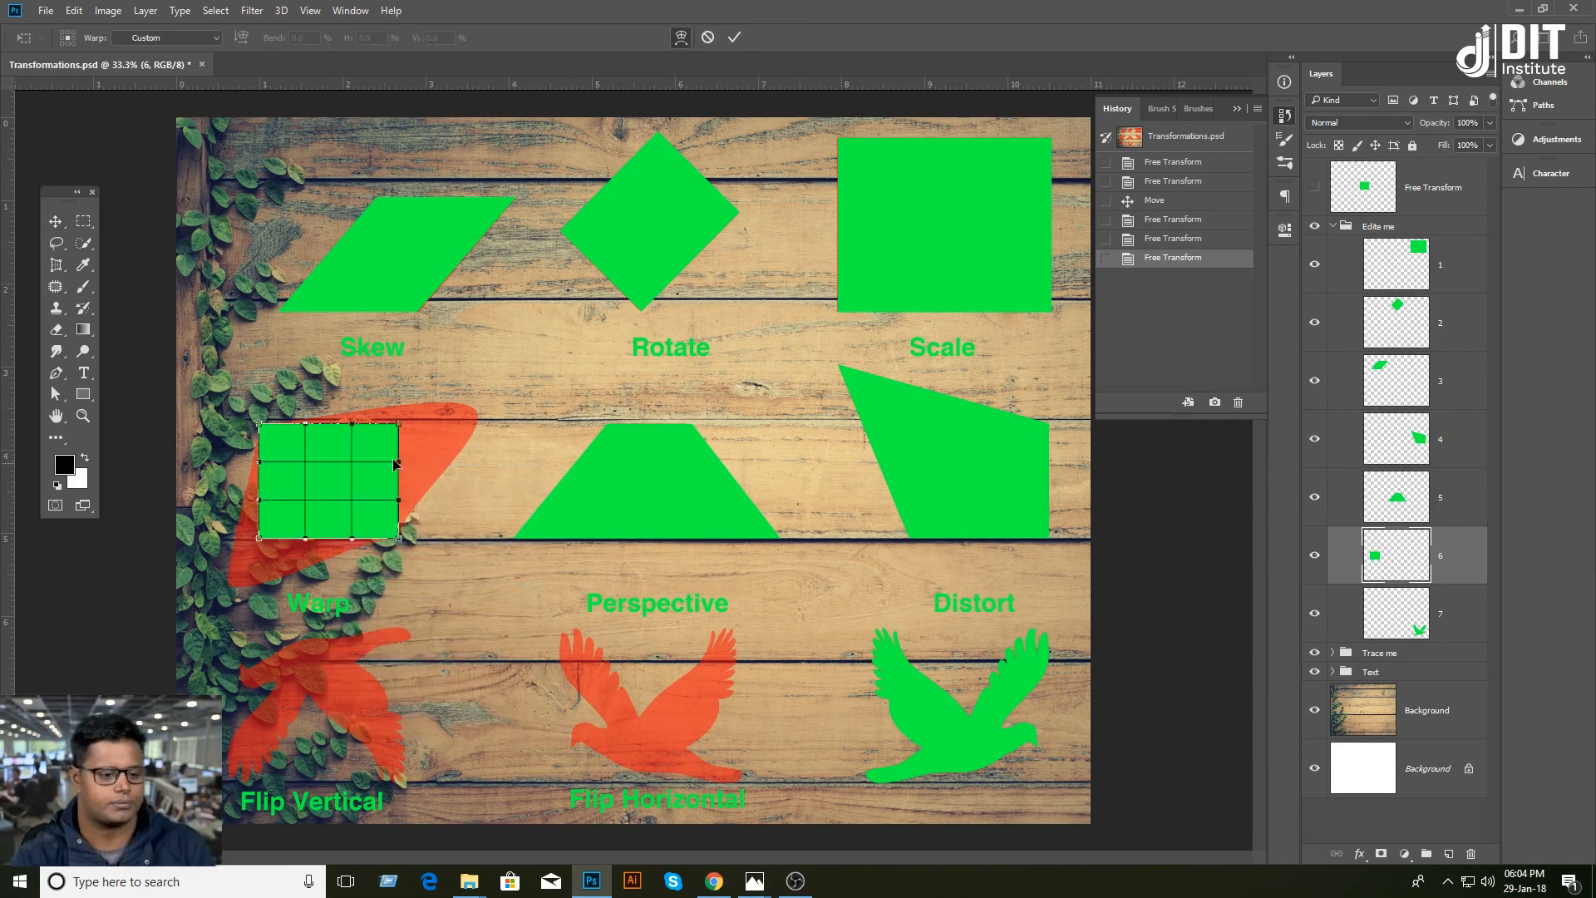
left_click_drag(399, 424, 471, 406)
left_click_drag(398, 460, 479, 491)
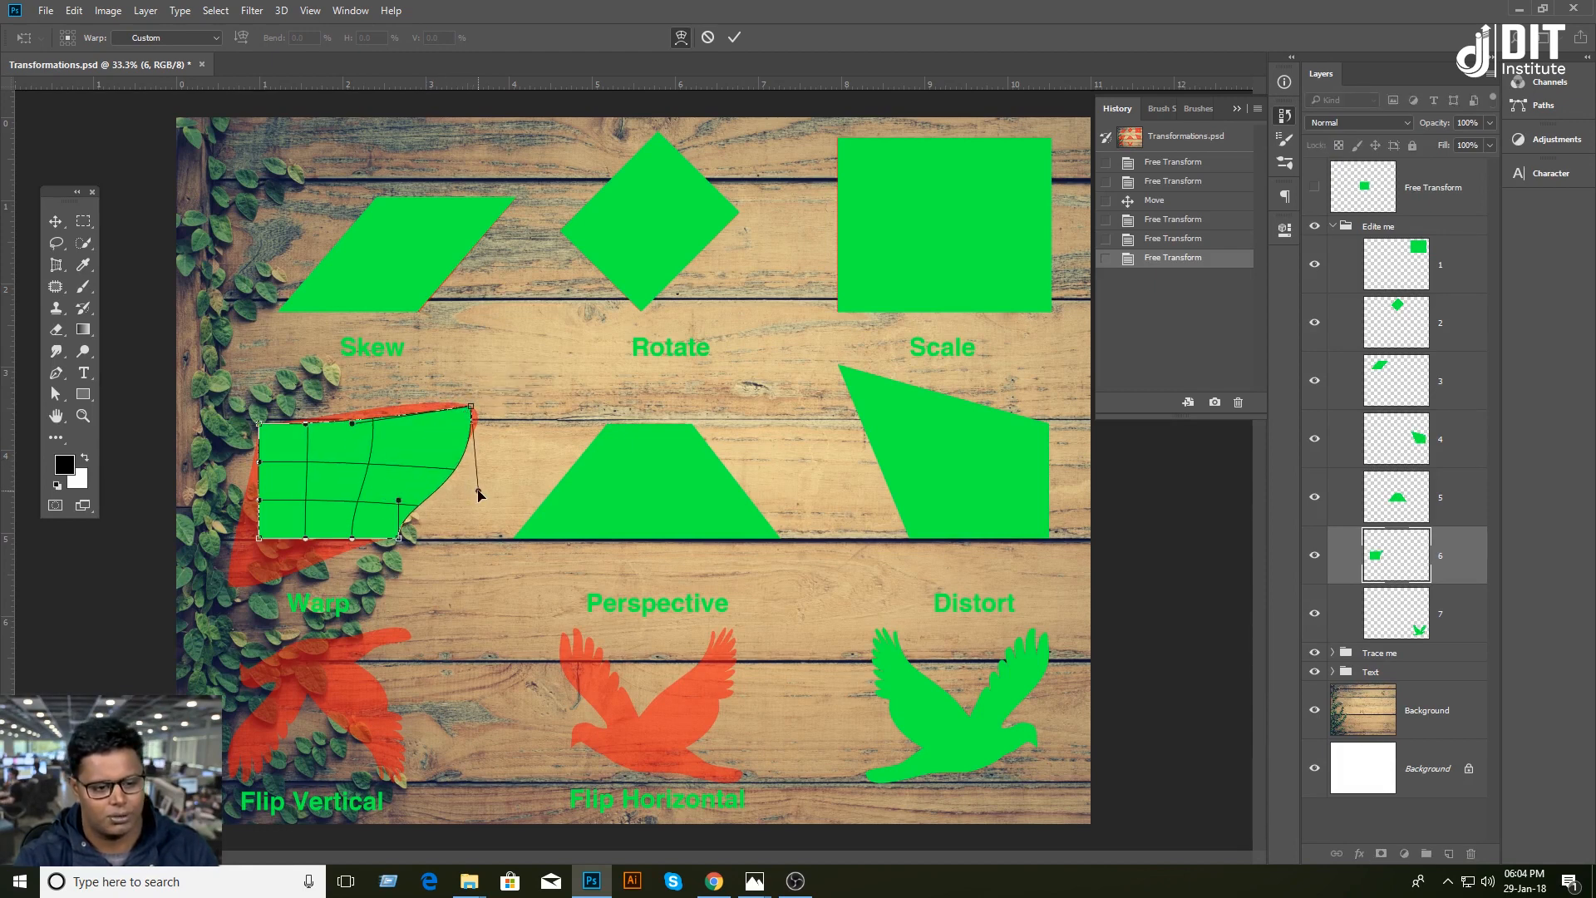
left_click_drag(352, 427, 351, 405)
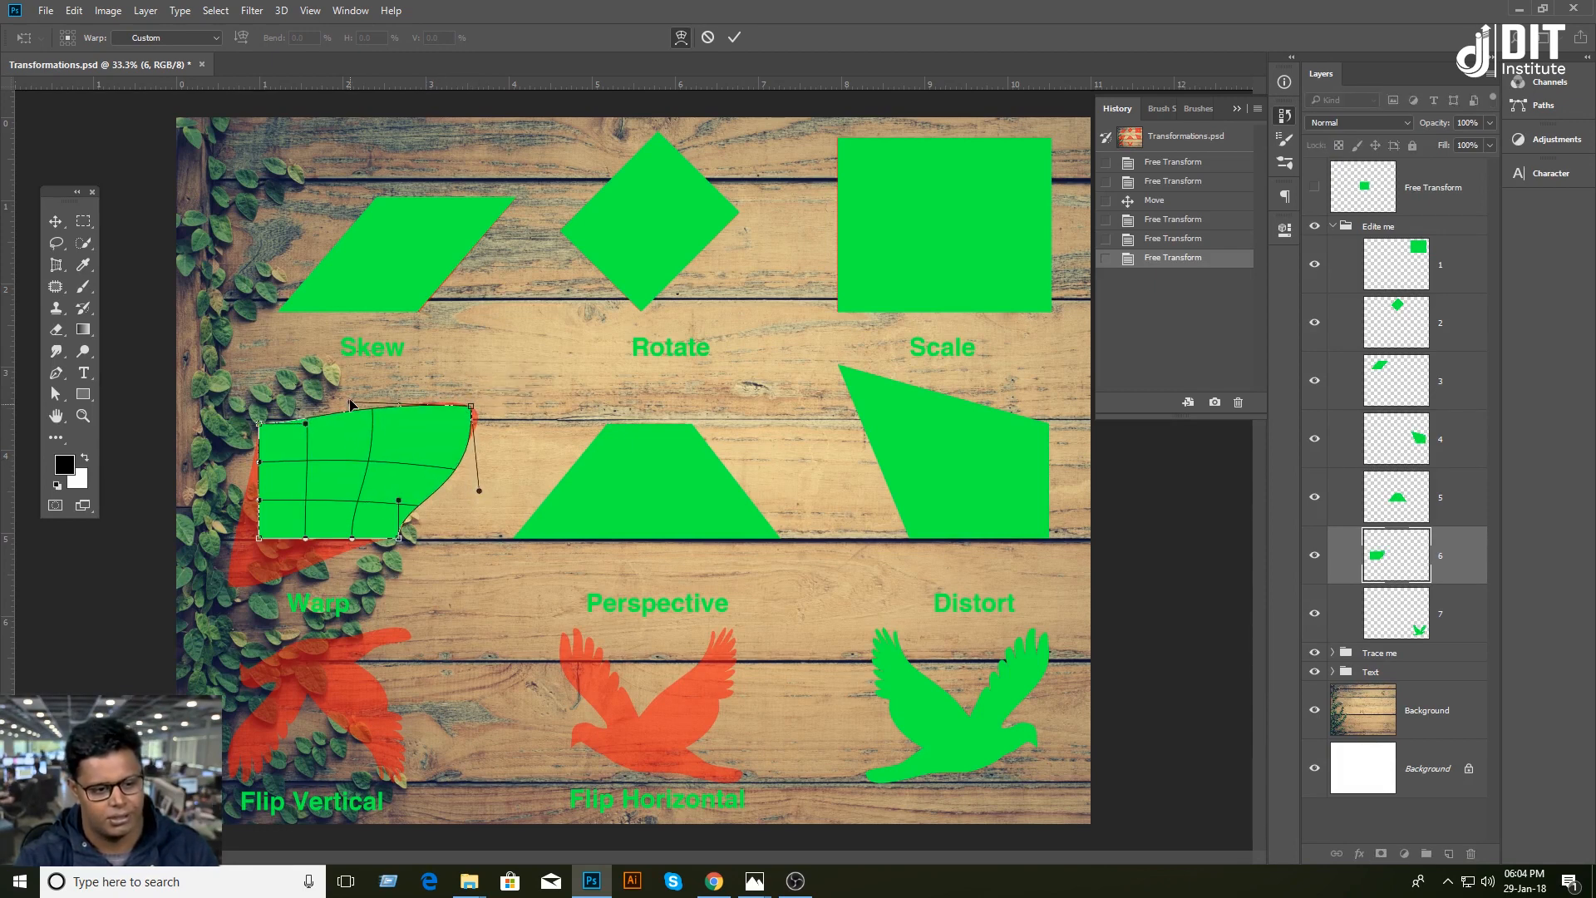
Step: Warp the shape's lower-left corner out to the red tip and bend the adjoining bottom edge along the red curve
left_click_drag(258, 539, 232, 583)
left_click_drag(262, 500, 229, 586)
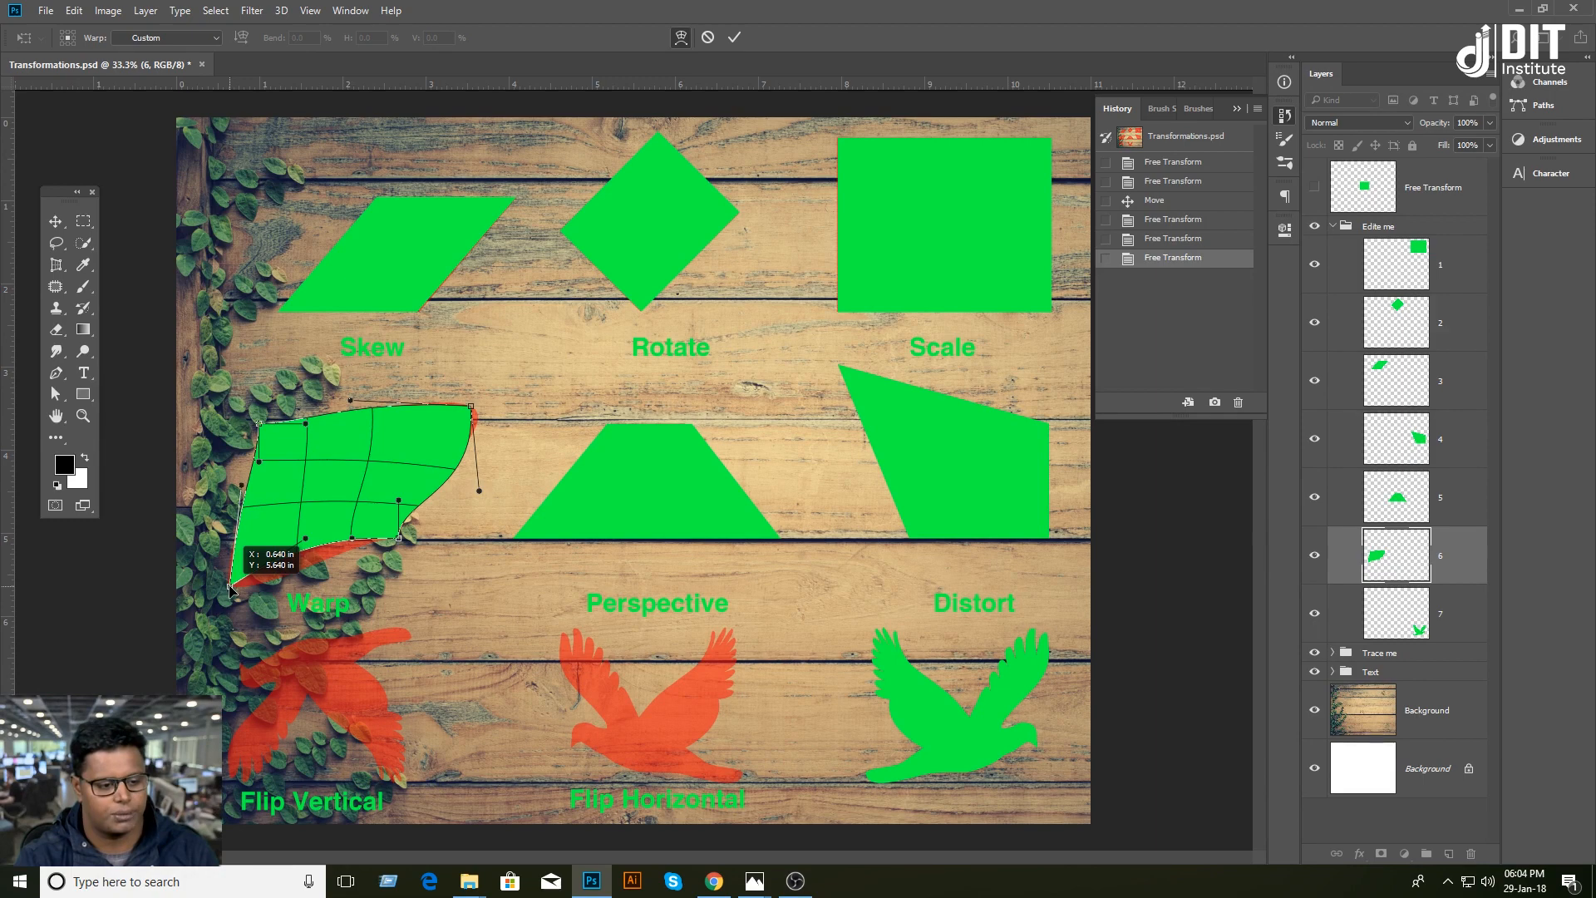
left_click_drag(306, 542, 298, 576)
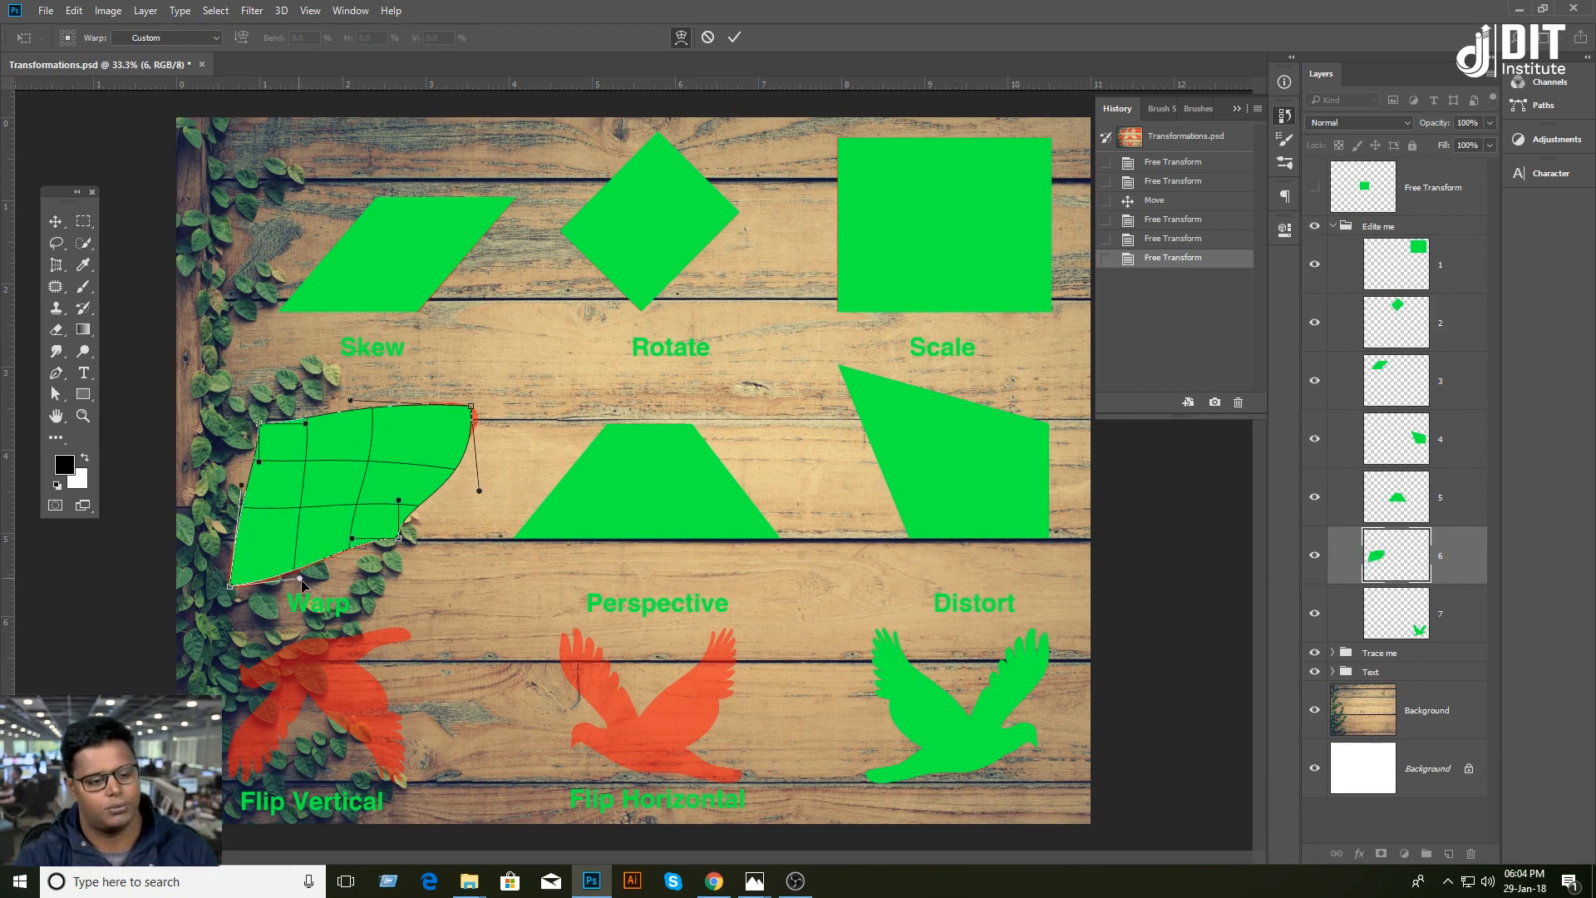
Step: Refine the warp by bulging the right, top, bottom and left edges to cover the remaining red areas, and apply it
left_click_drag(409, 502, 457, 475)
left_click_drag(475, 413, 484, 414)
left_click_drag(349, 403, 350, 382)
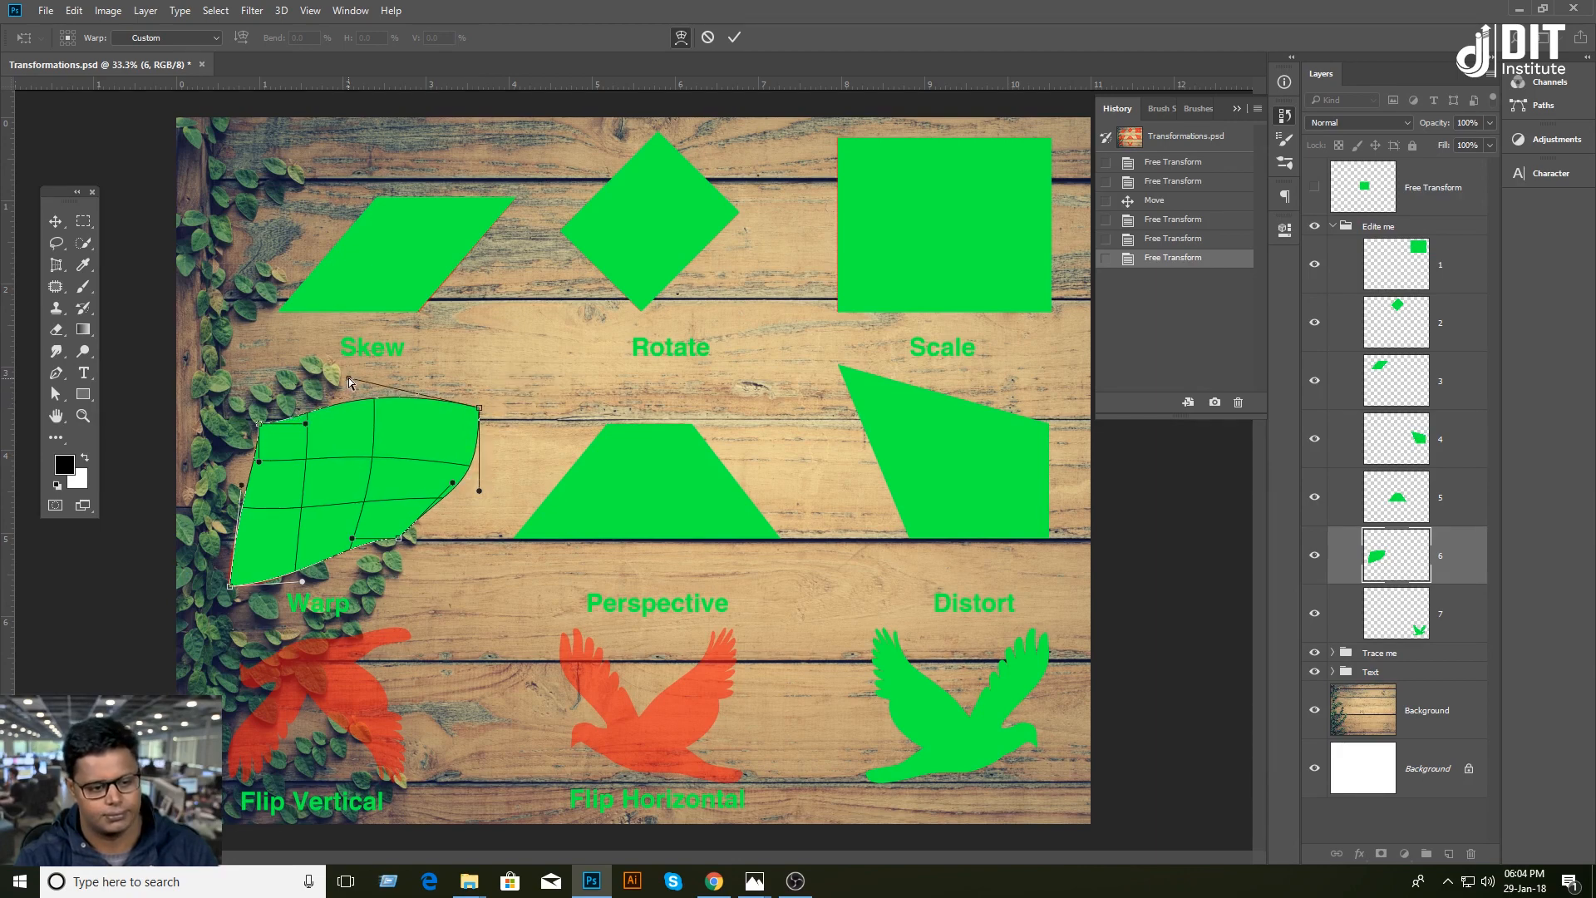
left_click_drag(353, 541, 325, 571)
left_click_drag(242, 486, 226, 482)
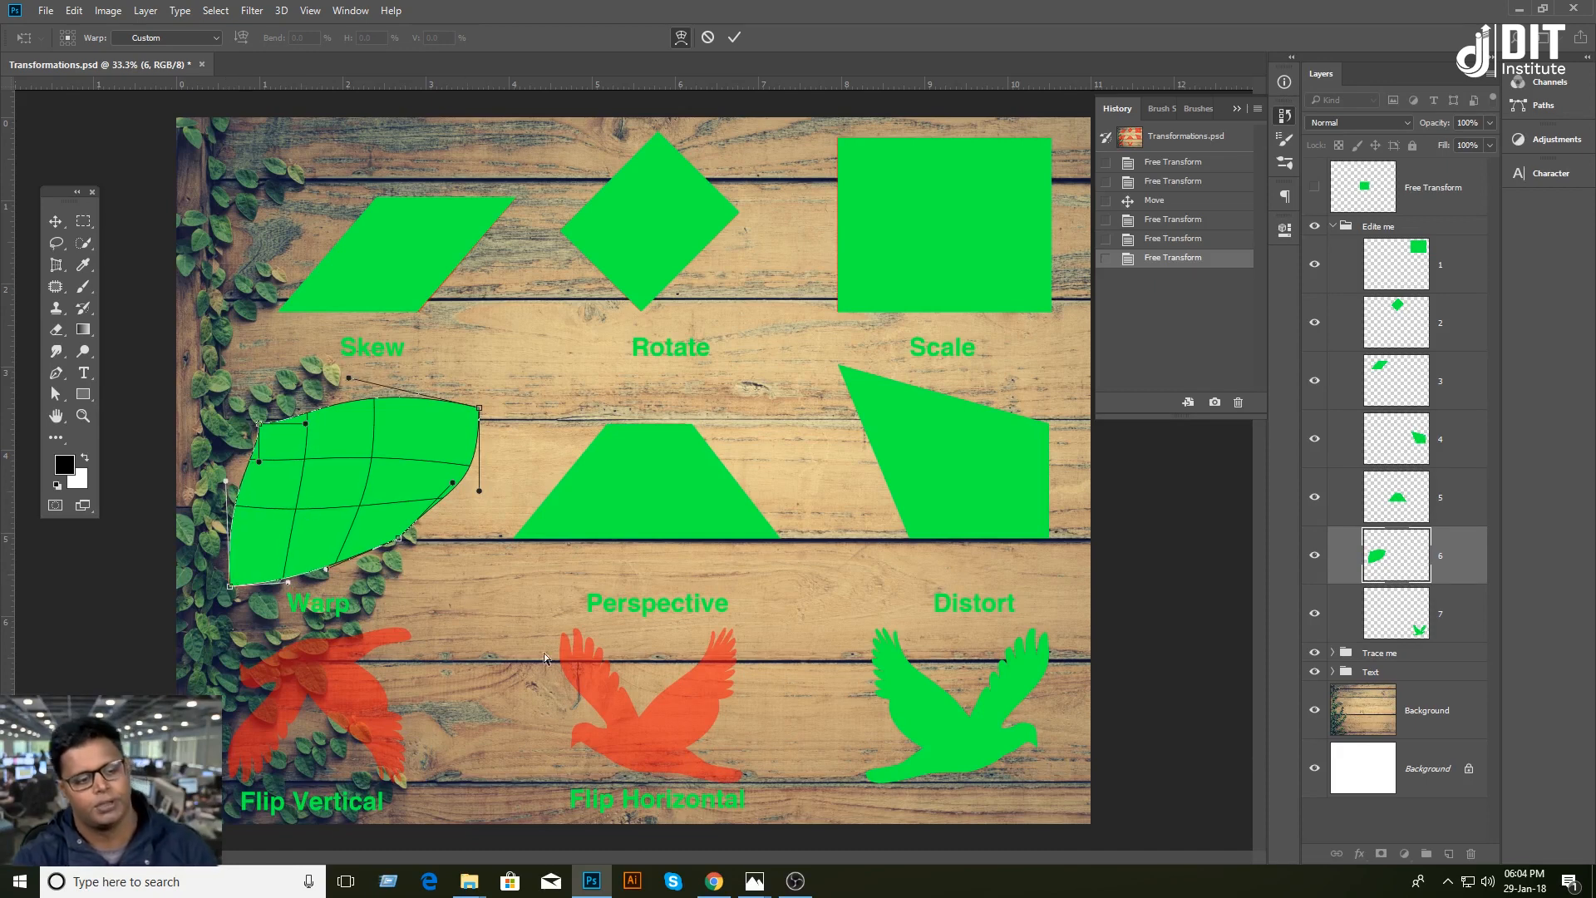
key("Return")
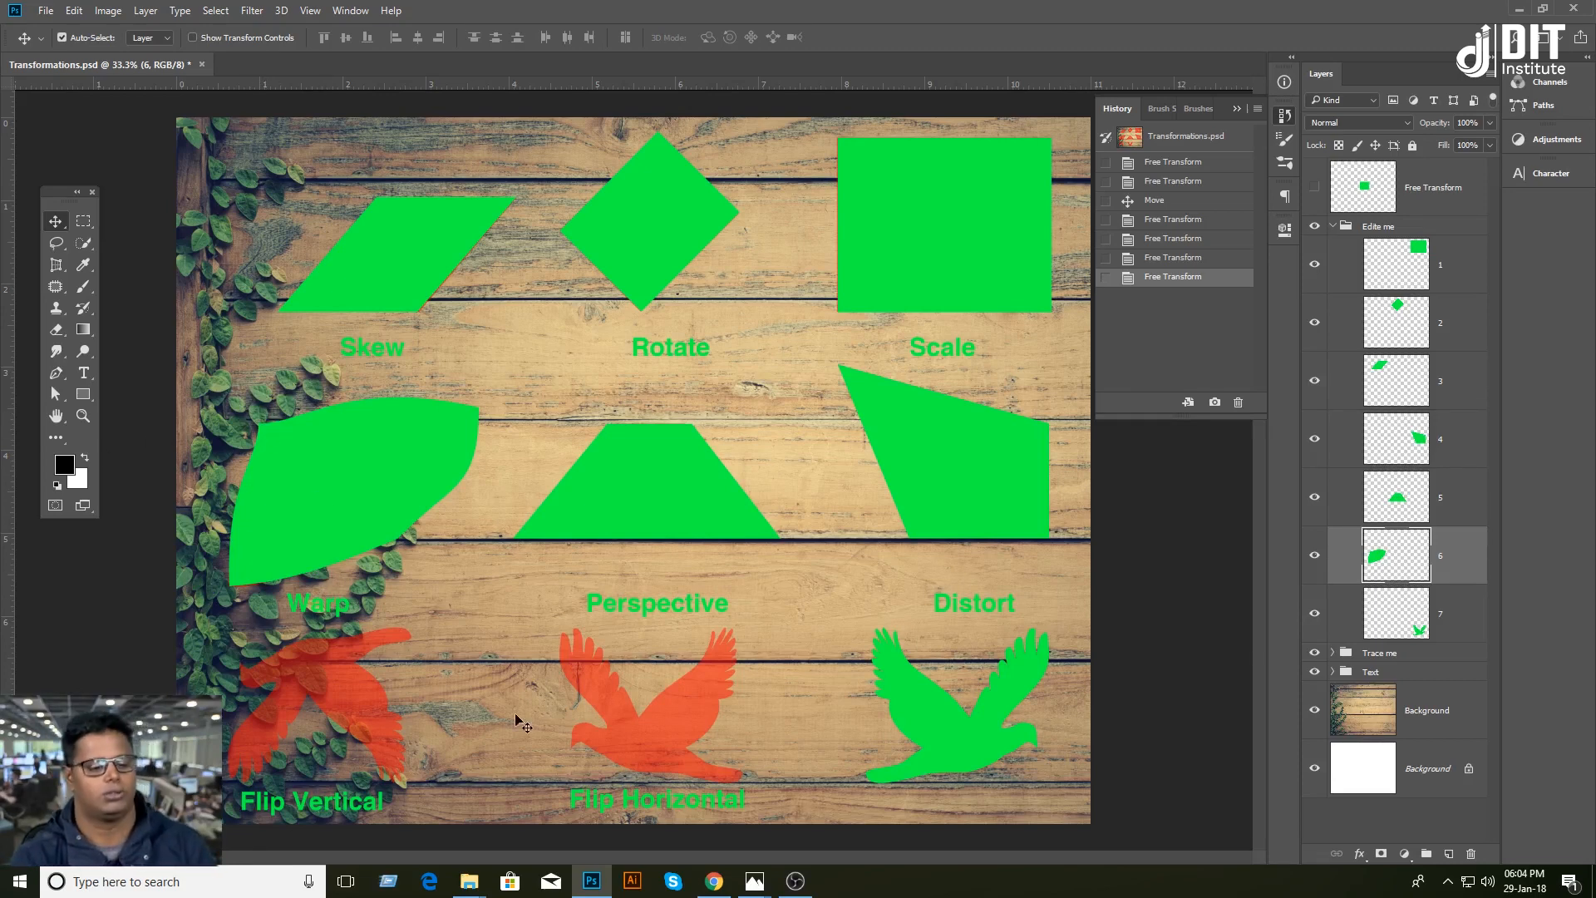
right_click(376, 445)
left_click(286, 445)
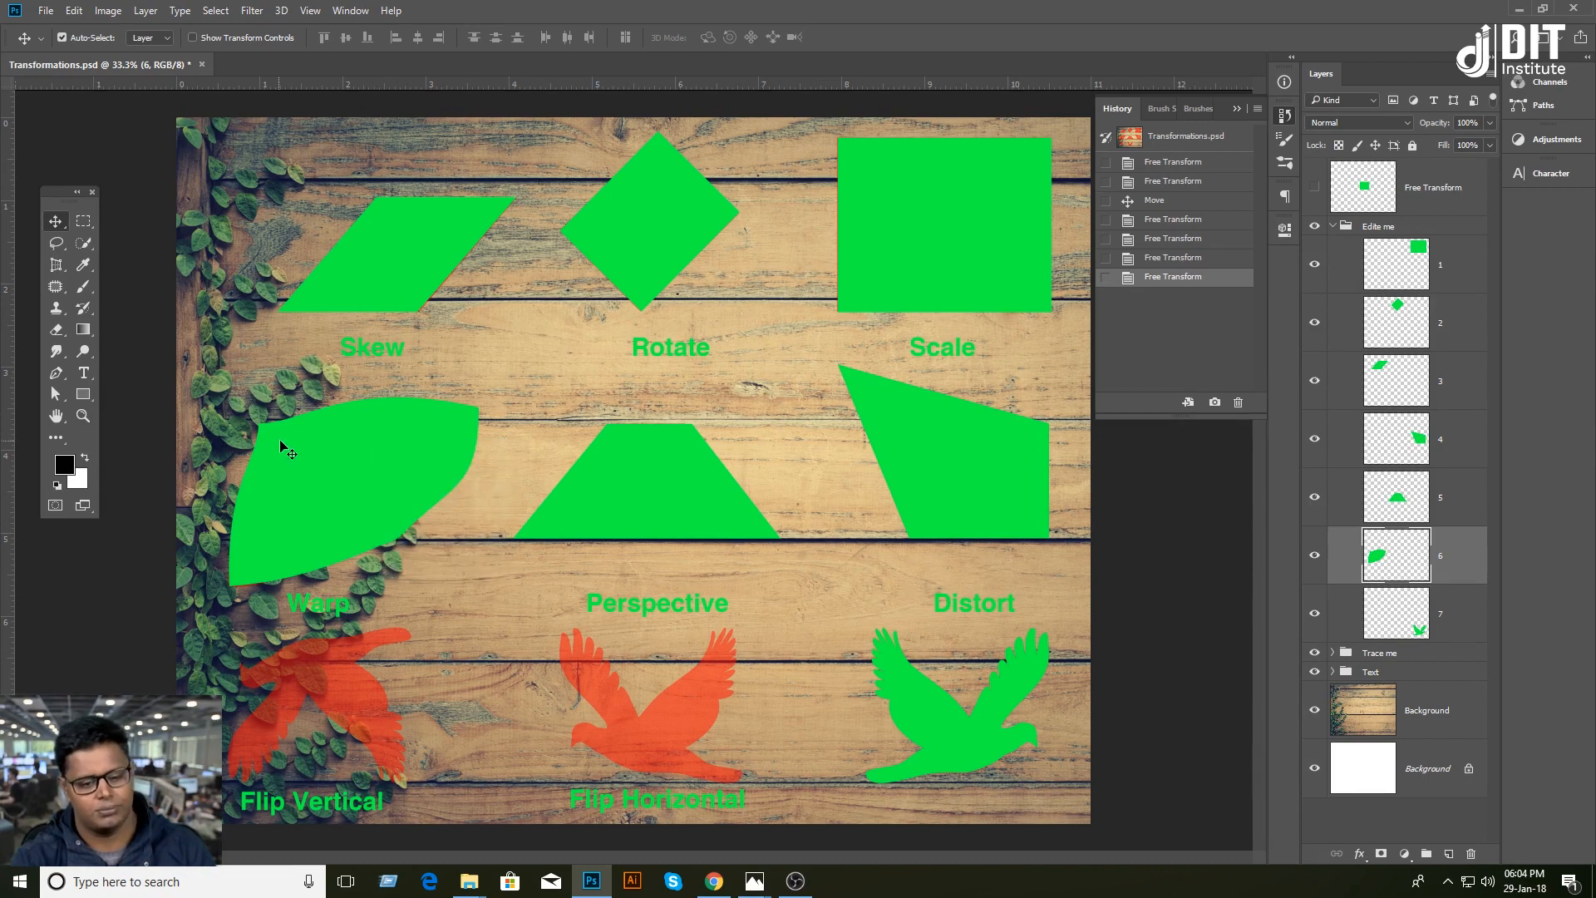
Step: Try flipping the green bird horizontally and vertically in one Free Transform, apply it, and undo the combined flip
left_click(929, 739)
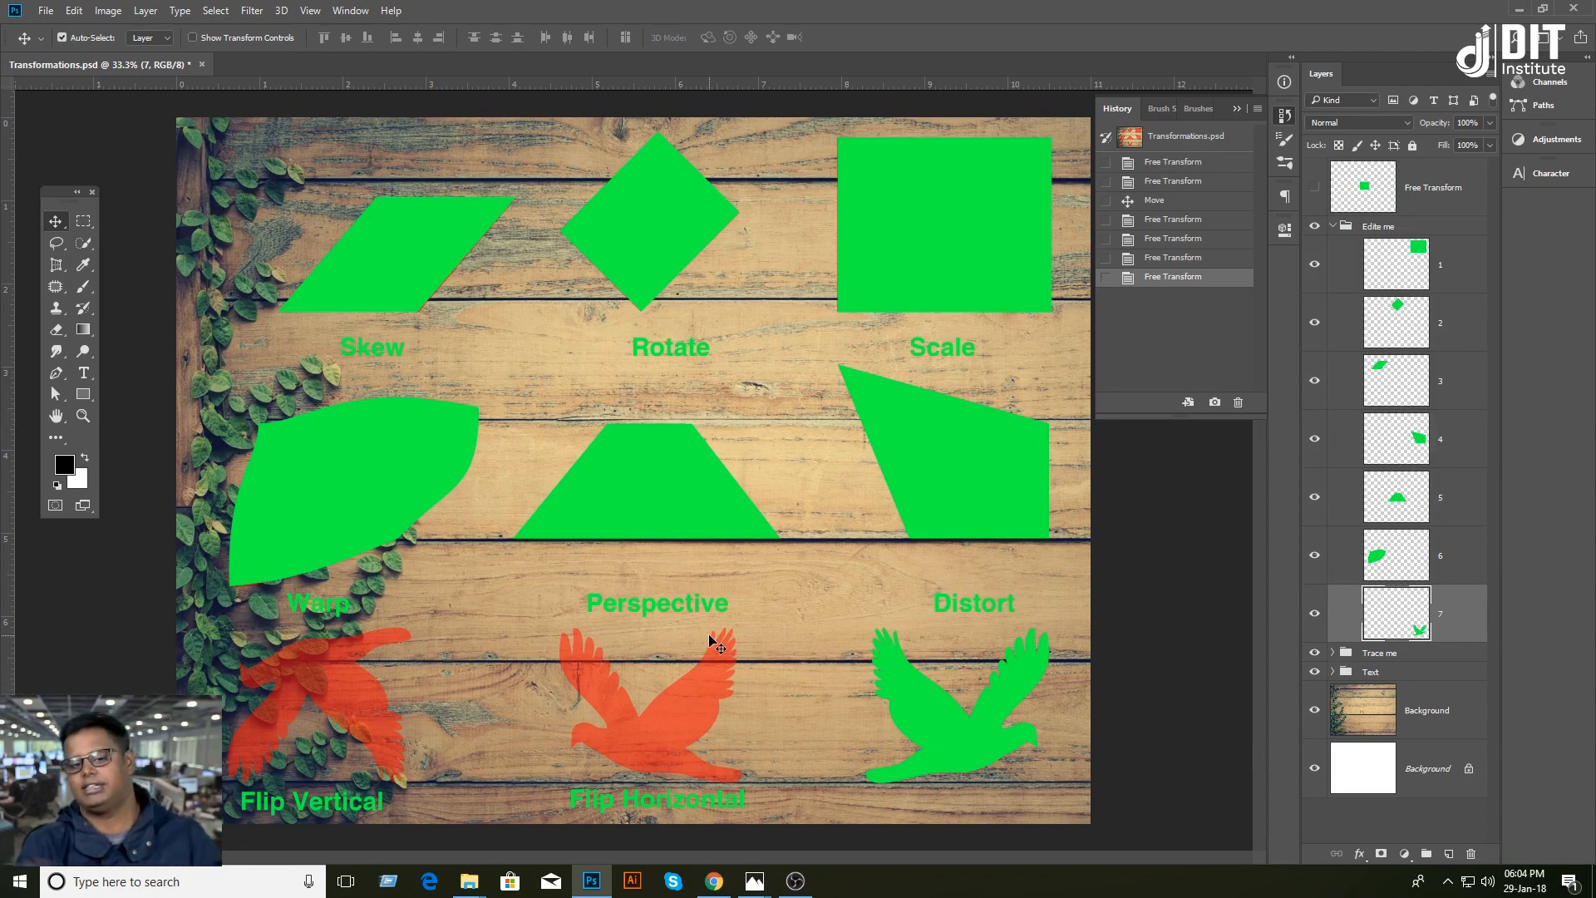
key("ctrl+t")
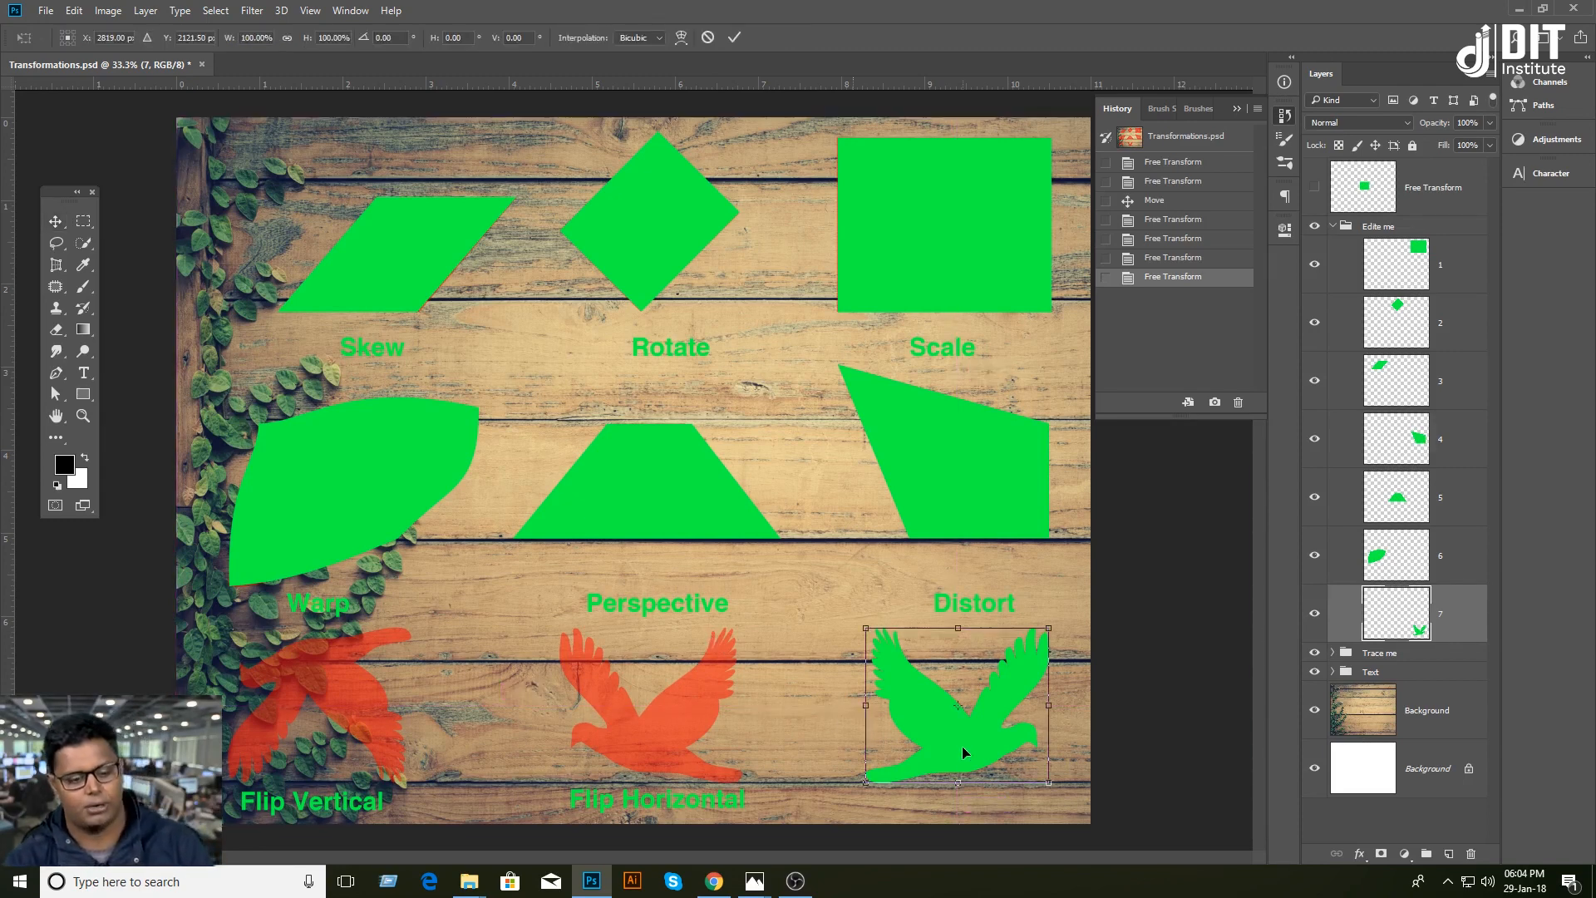
right_click(962, 740)
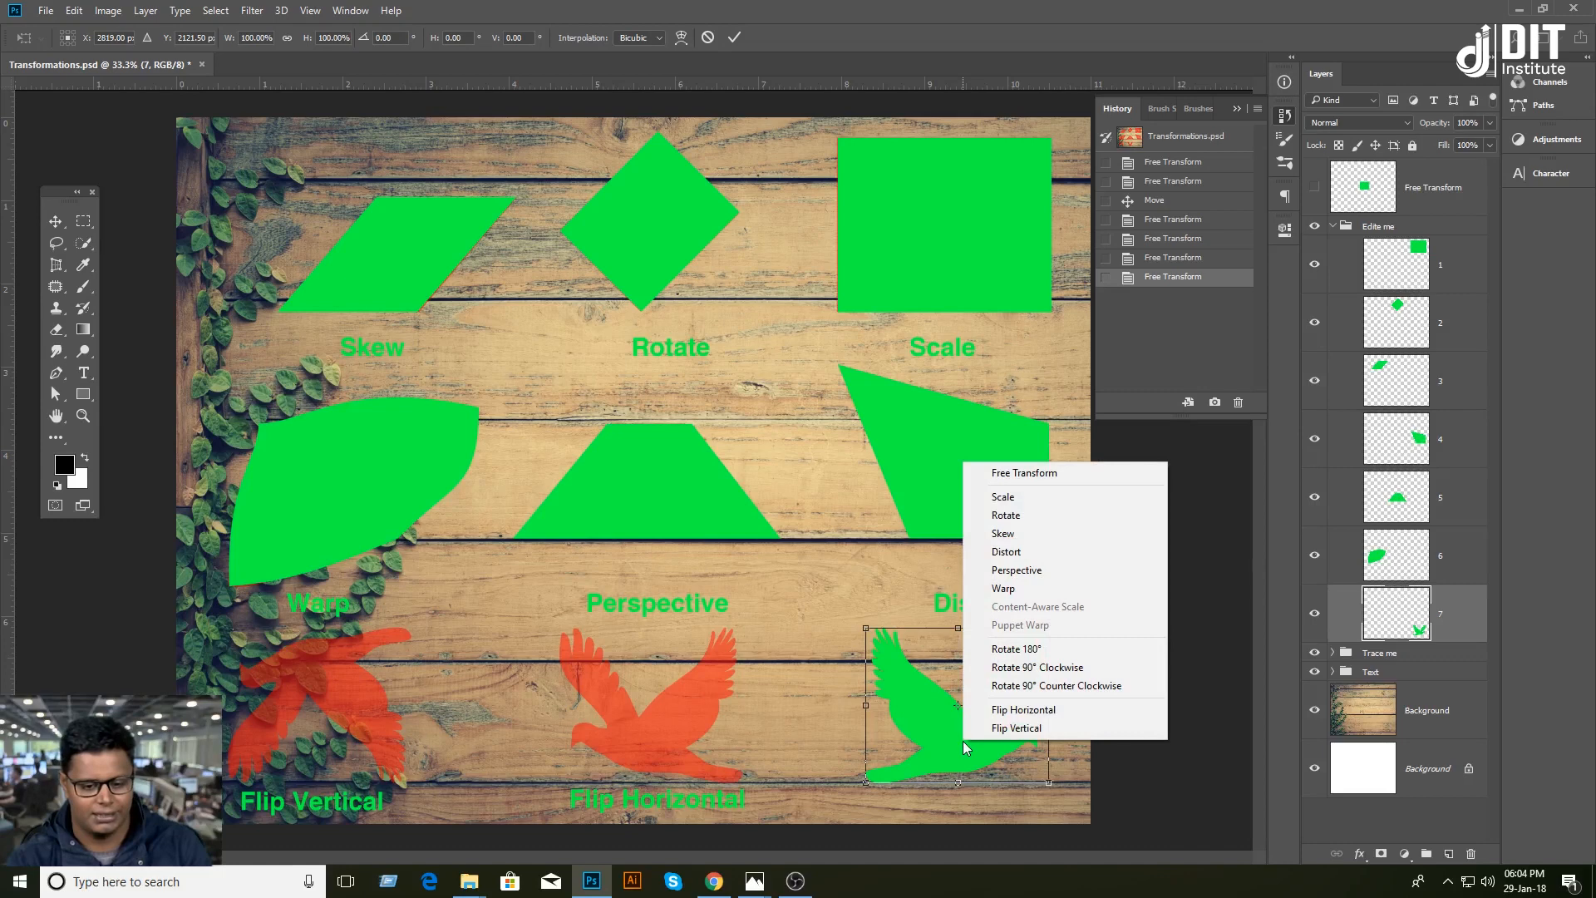
left_click(926, 754)
right_click(925, 753)
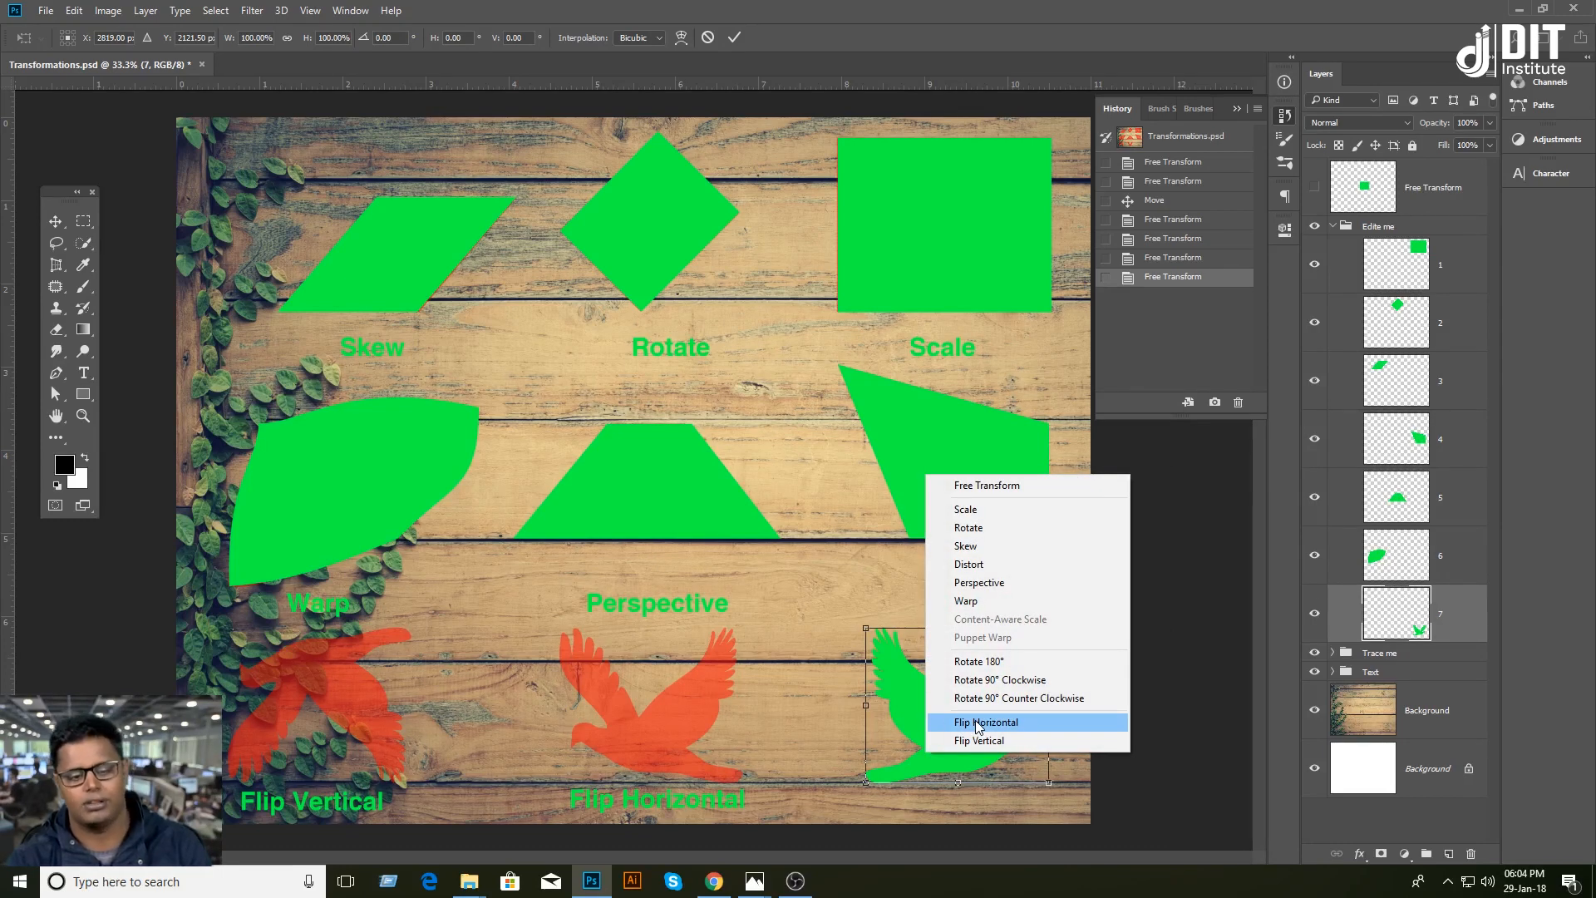
left_click(968, 721)
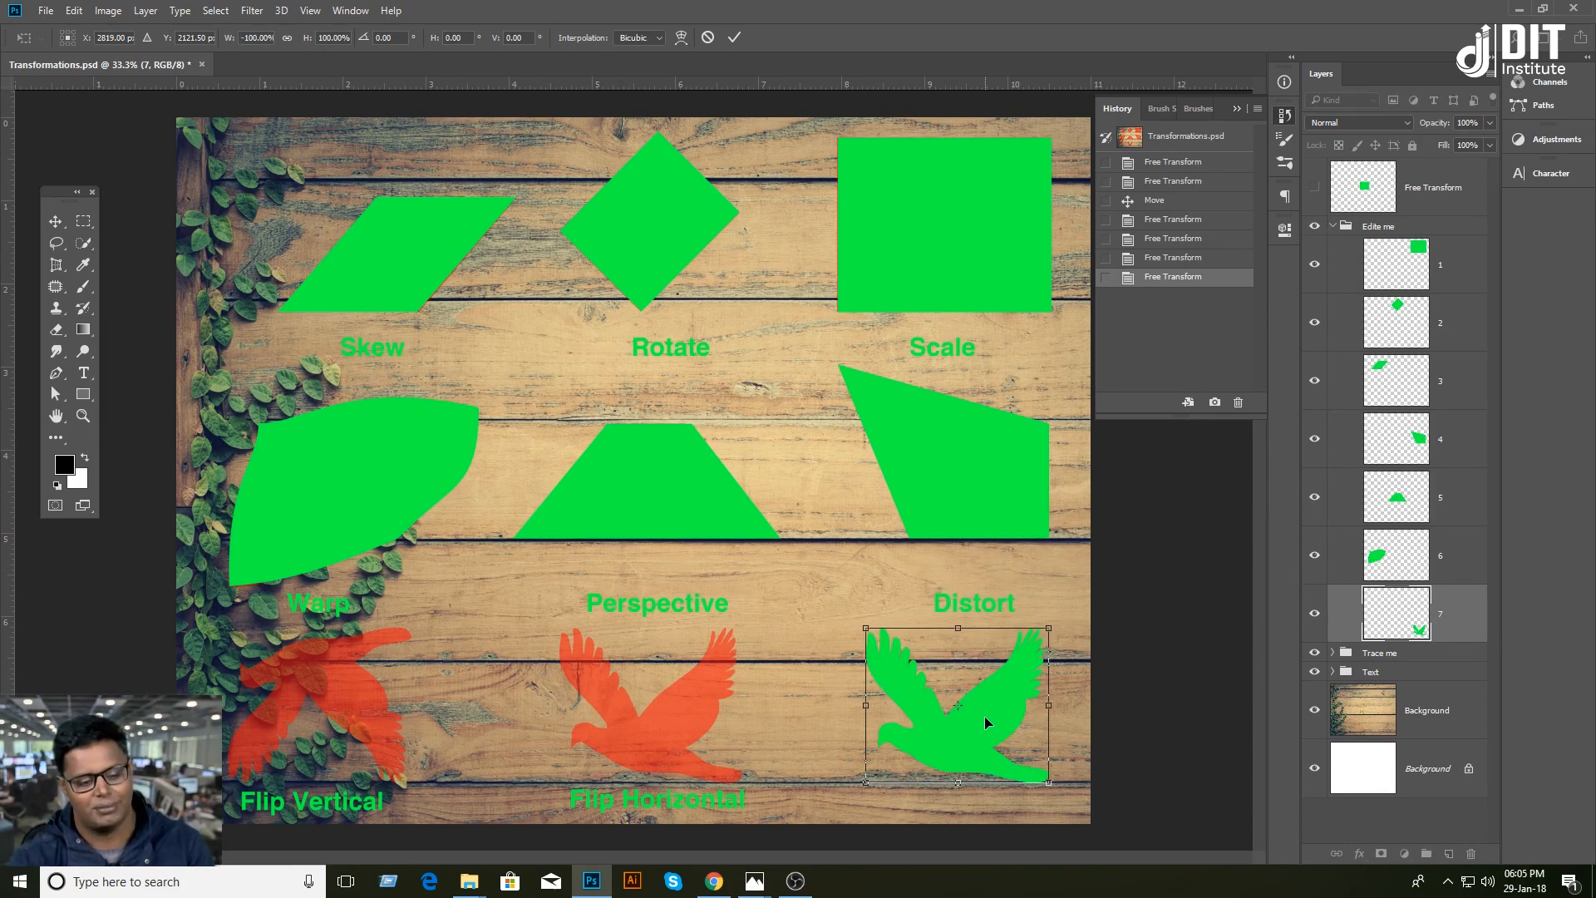
right_click(985, 722)
left_click(1008, 715)
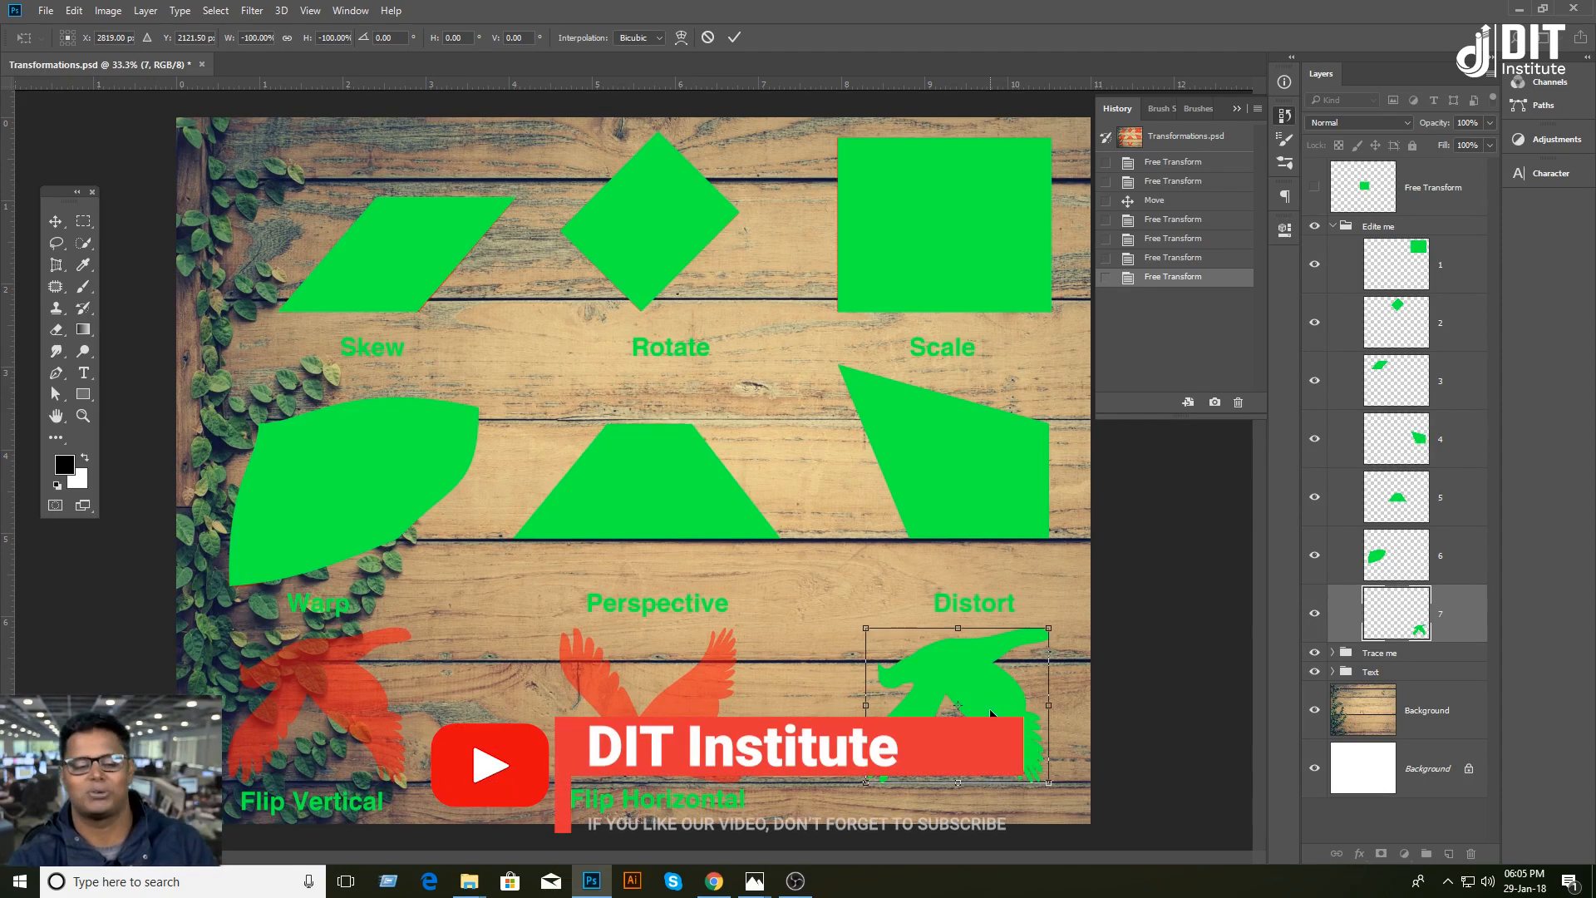
key("Return")
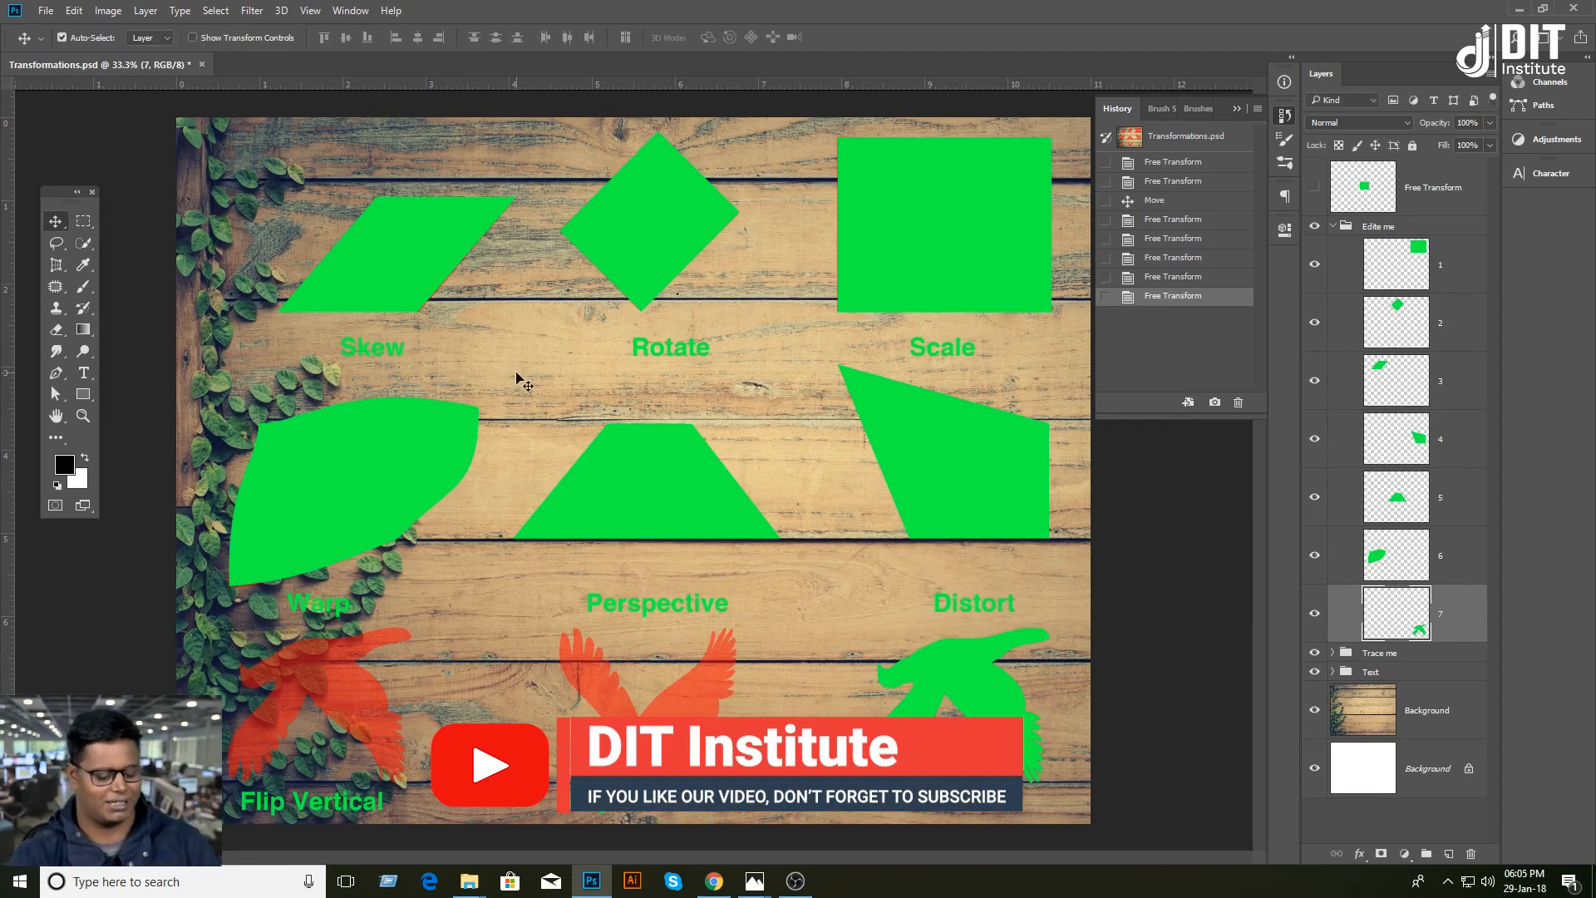
key("ctrl+z")
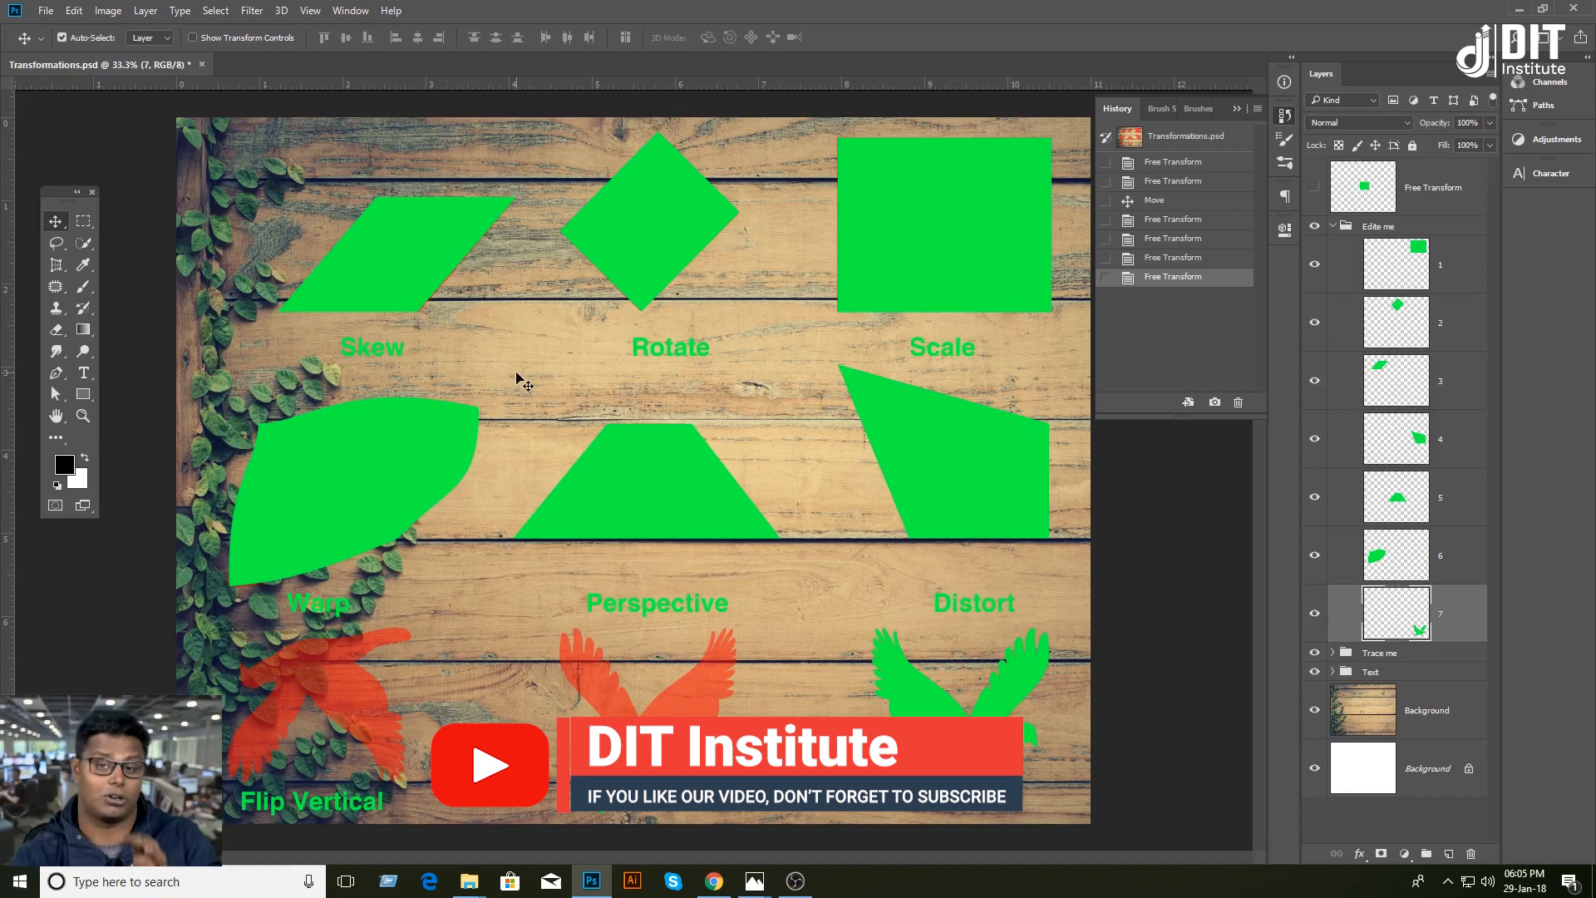